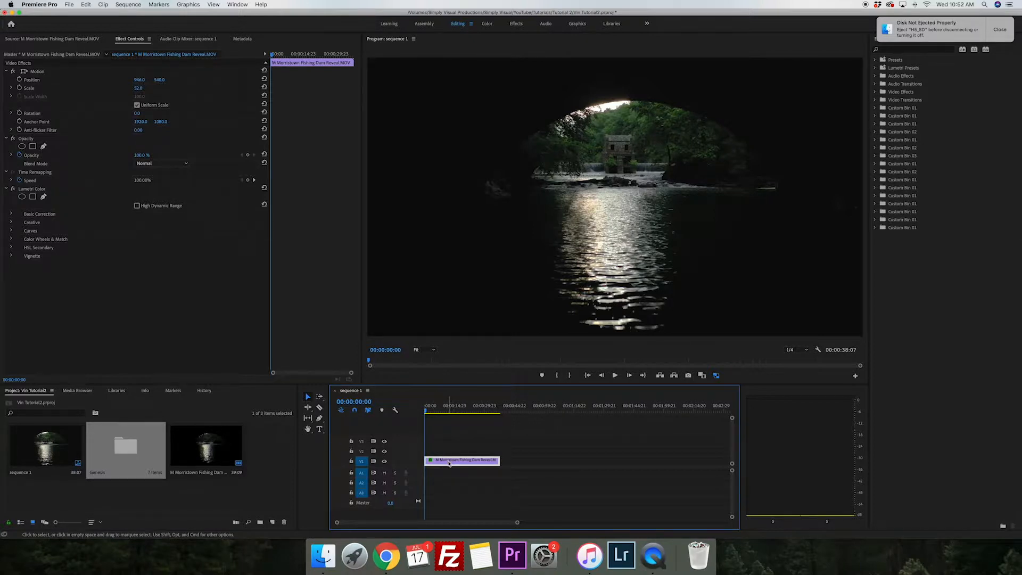
# Preview the sequence, then open the Genesis sound bin in its own window and enlarge it
pyautogui.press('space')
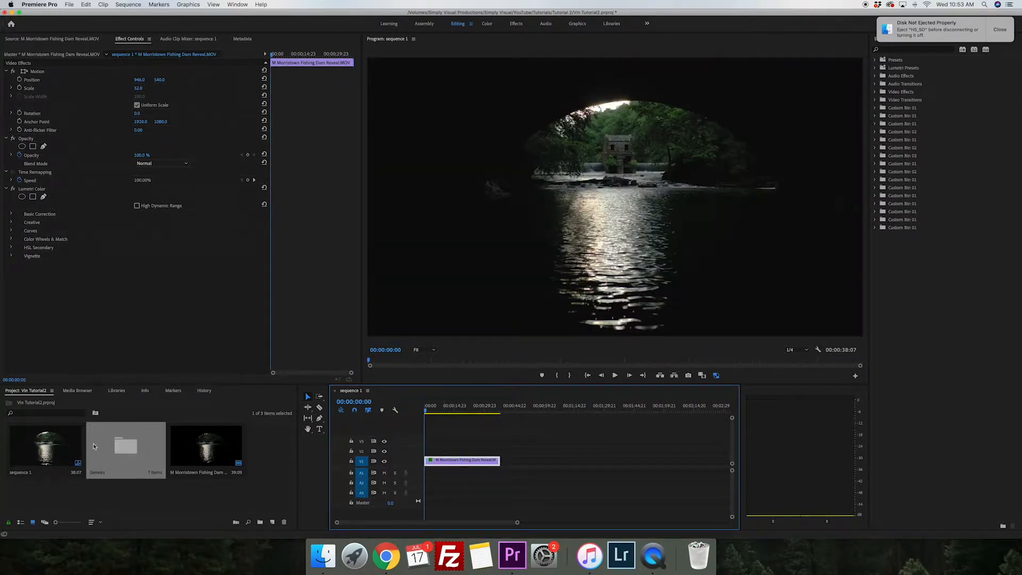
pyautogui.doubleClick(96, 445)
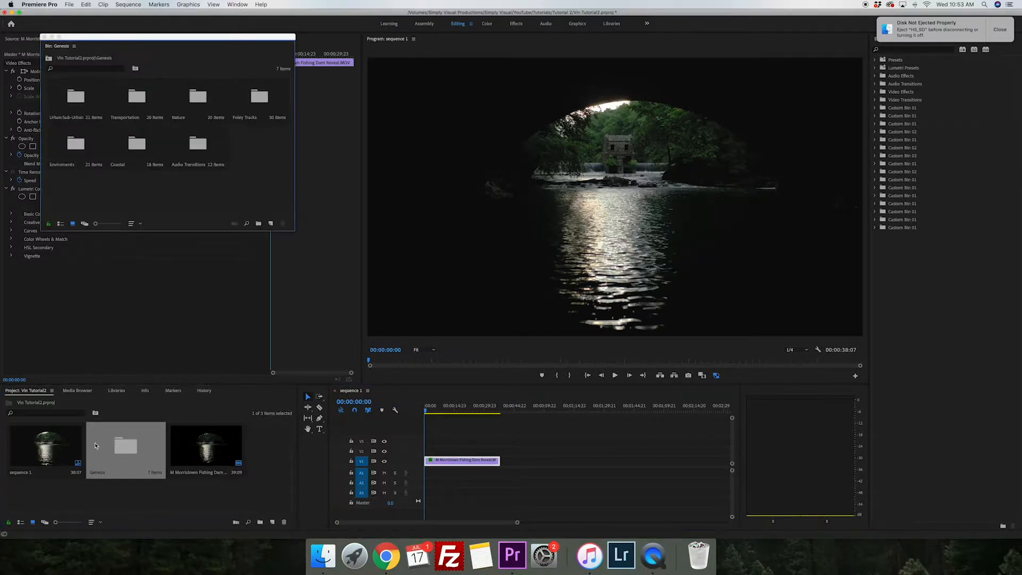
pyautogui.moveTo(44, 230); pyautogui.dragTo(2, 286)
pyautogui.moveTo(293, 285); pyautogui.dragTo(355, 283)
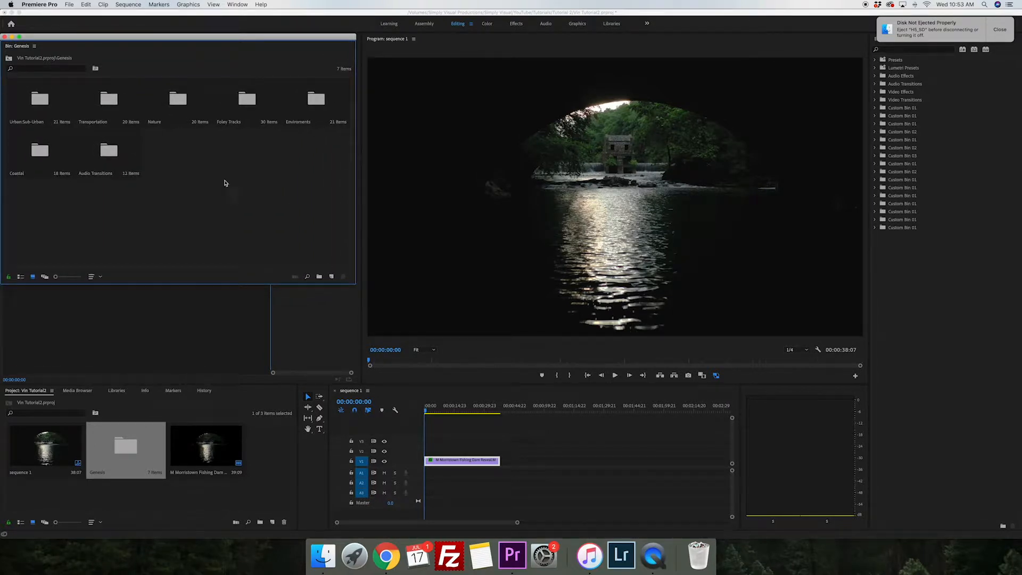
# Look through the sounds in the Coastal bin and close it
pyautogui.doubleClick(22, 151)
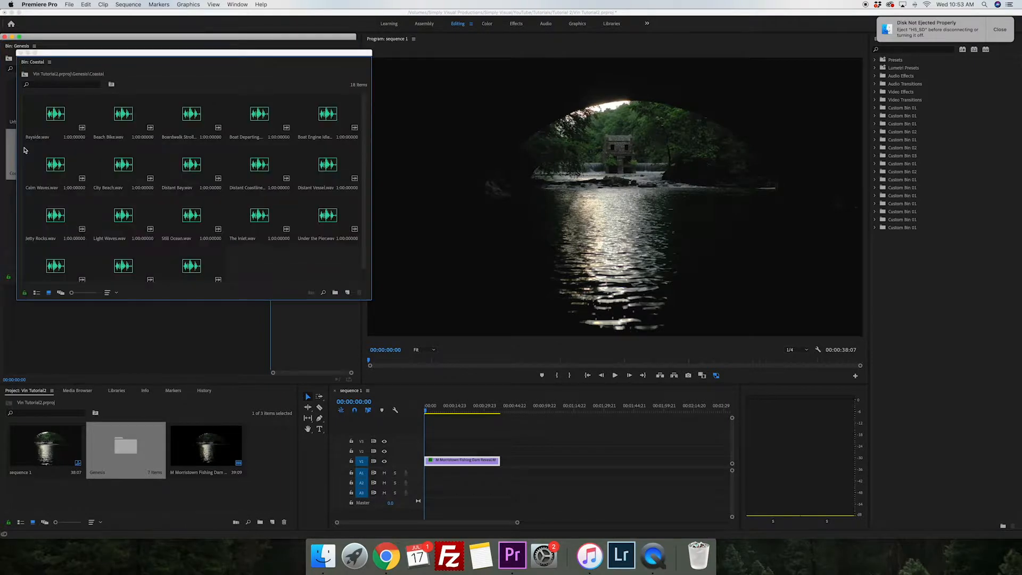
pyautogui.moveTo(17, 152); pyautogui.dragTo(6, 153)
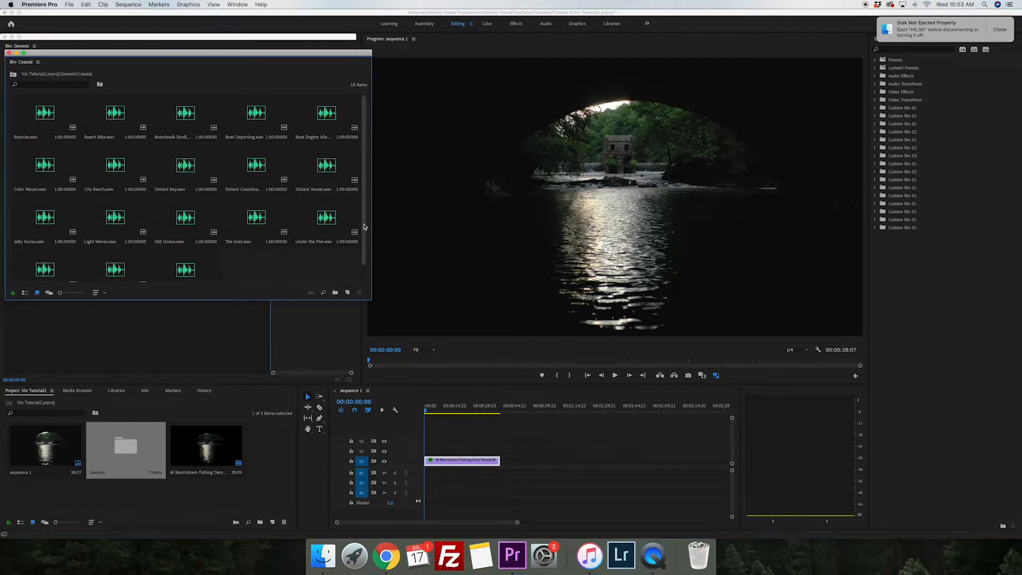
pyautogui.moveTo(365, 227); pyautogui.dragTo(363, 254)
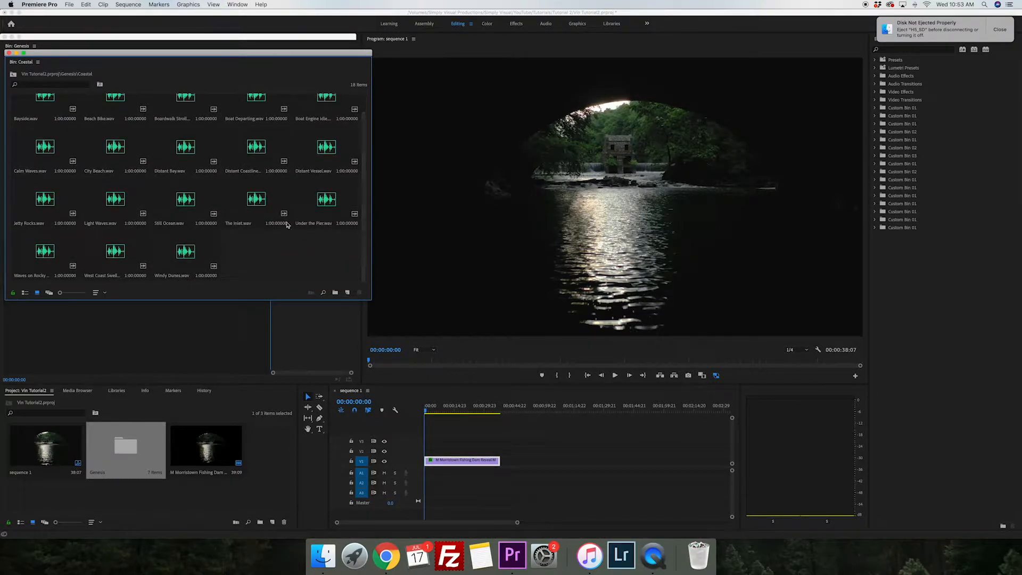
pyautogui.click(8, 53)
# Load Gentle Creek.wav from the Nature bin into the source monitor and close the bin windows
pyautogui.doubleClick(167, 109)
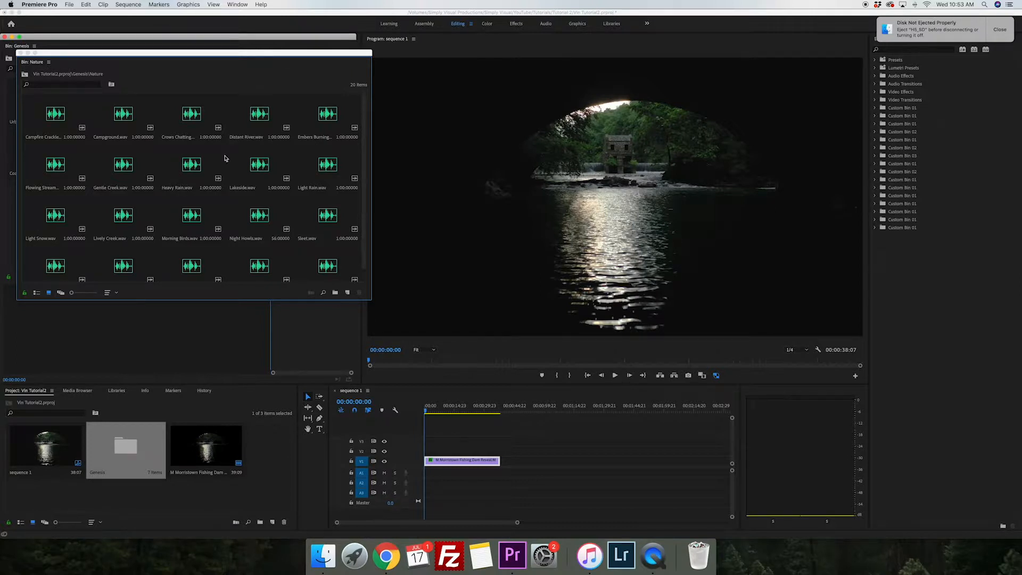
pyautogui.moveTo(364, 140); pyautogui.dragTo(361, 158)
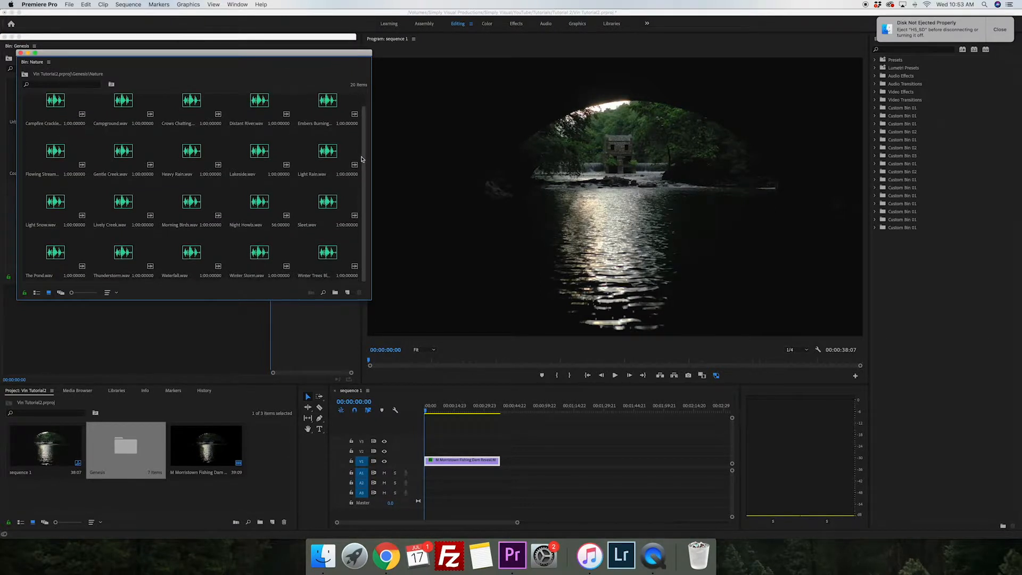
pyautogui.doubleClick(113, 152)
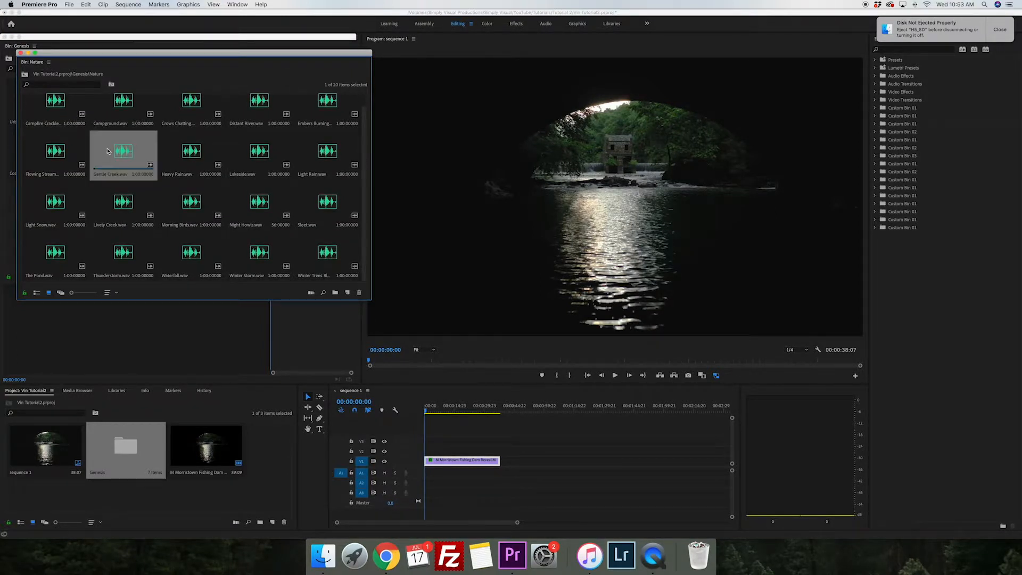
pyautogui.click(20, 53)
pyautogui.click(4, 38)
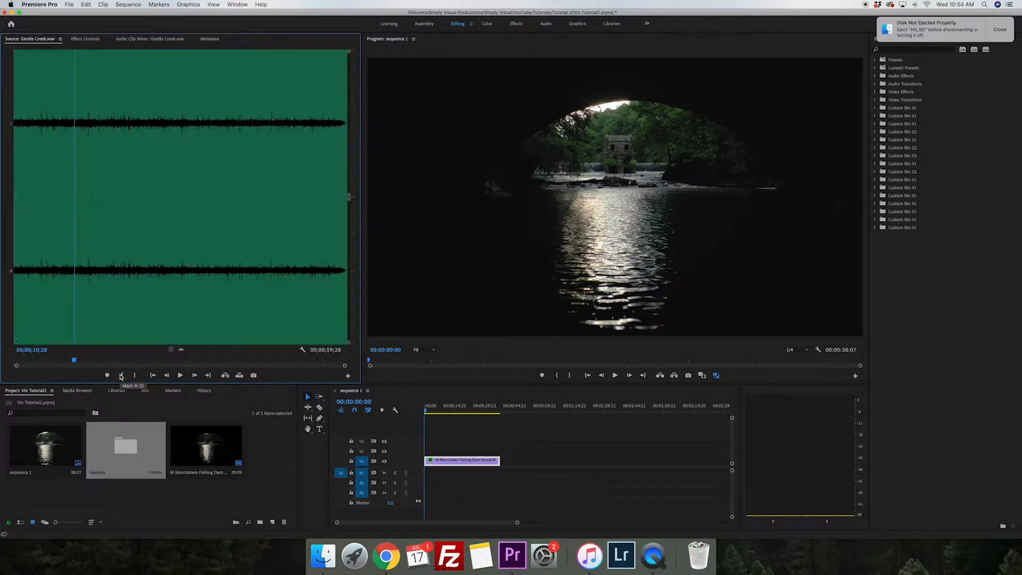
# Mark an in point at 00;00;10;28 and an out point at about 00;00;53;11 on Gentle Creek.wav
pyautogui.click(122, 375)
pyautogui.press('space')
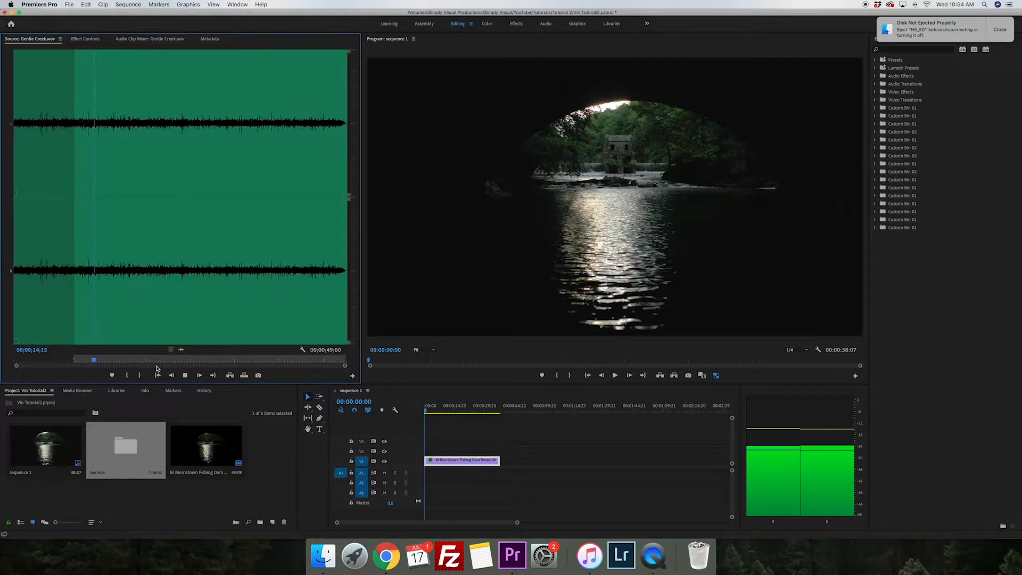
pyautogui.click(246, 360)
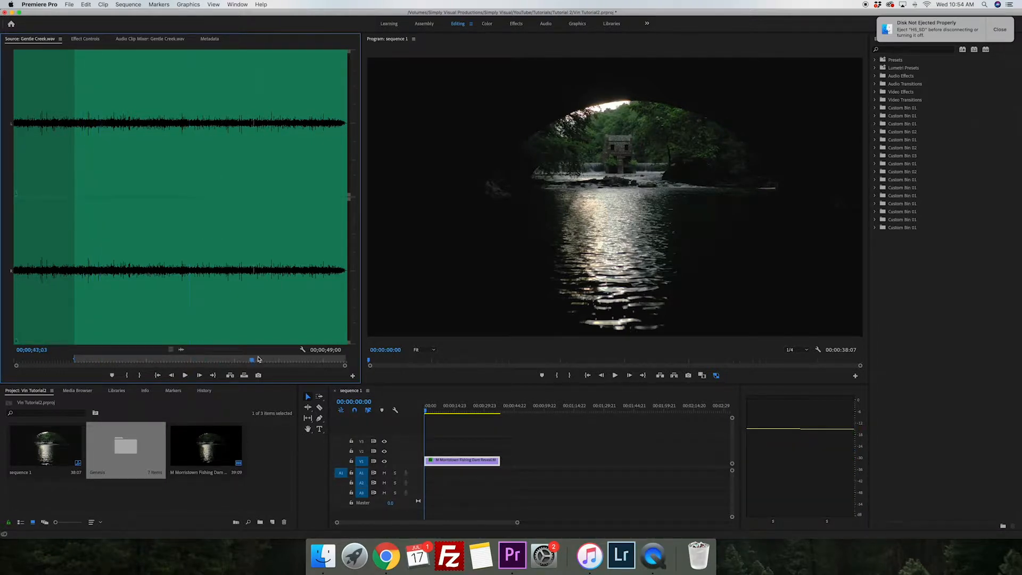
pyautogui.click(140, 376)
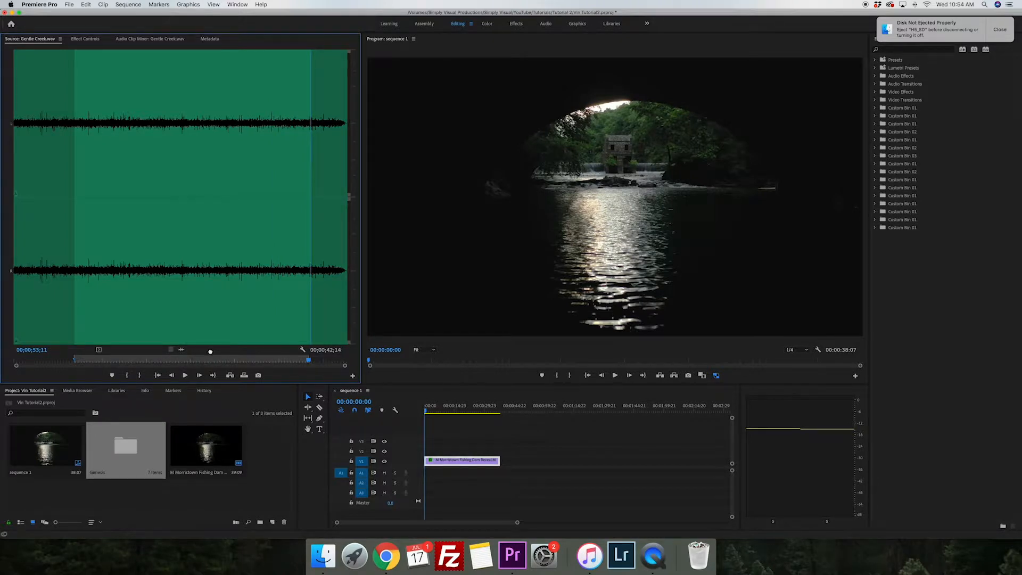
# Place the marked Gentle Creek audio at the sequence start on track A1 and enlarge the audio track's height
pyautogui.moveTo(393, 433); pyautogui.dragTo(421, 473)
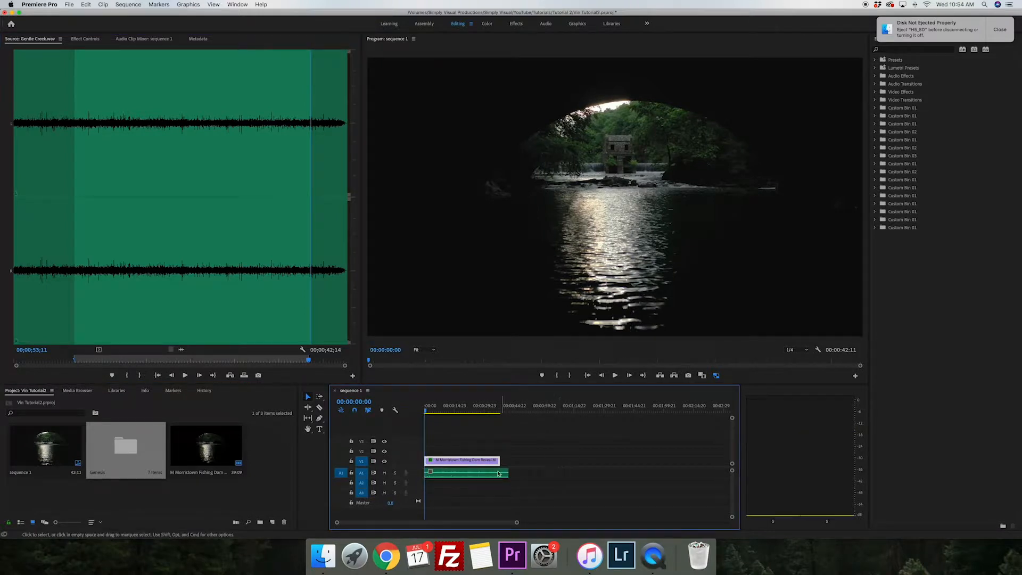
pyautogui.click(495, 473)
pyautogui.moveTo(732, 472); pyautogui.dragTo(732, 481)
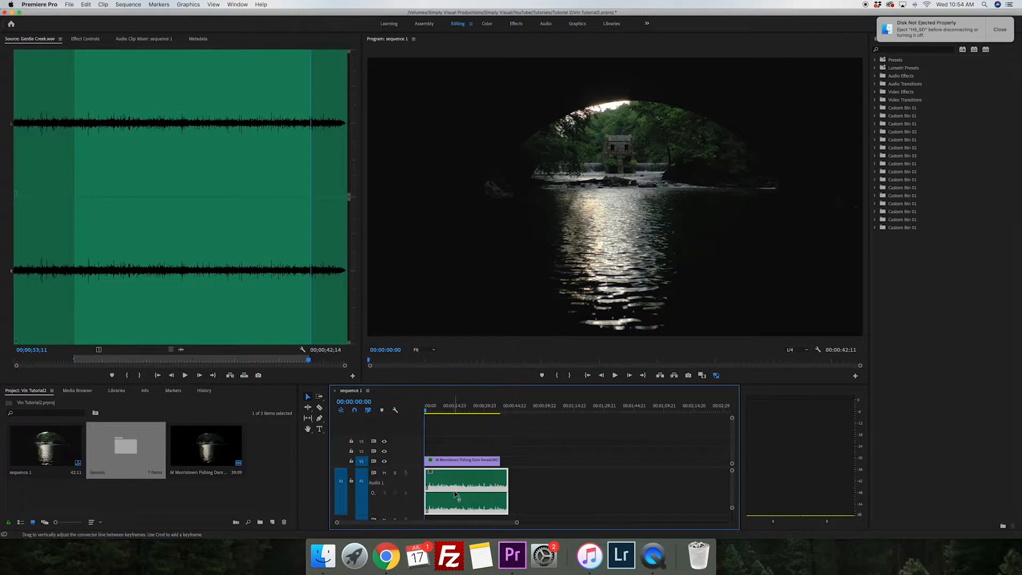
# Play the sequence and lower the volume level of the Gentle Creek clip
pyautogui.press('space')
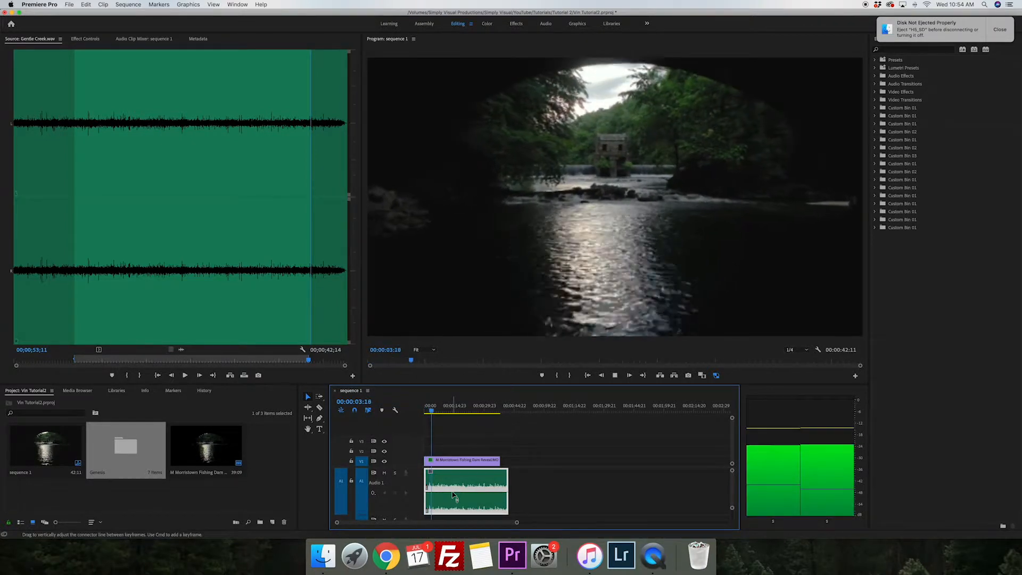
pyautogui.moveTo(452, 491); pyautogui.dragTo(452, 501)
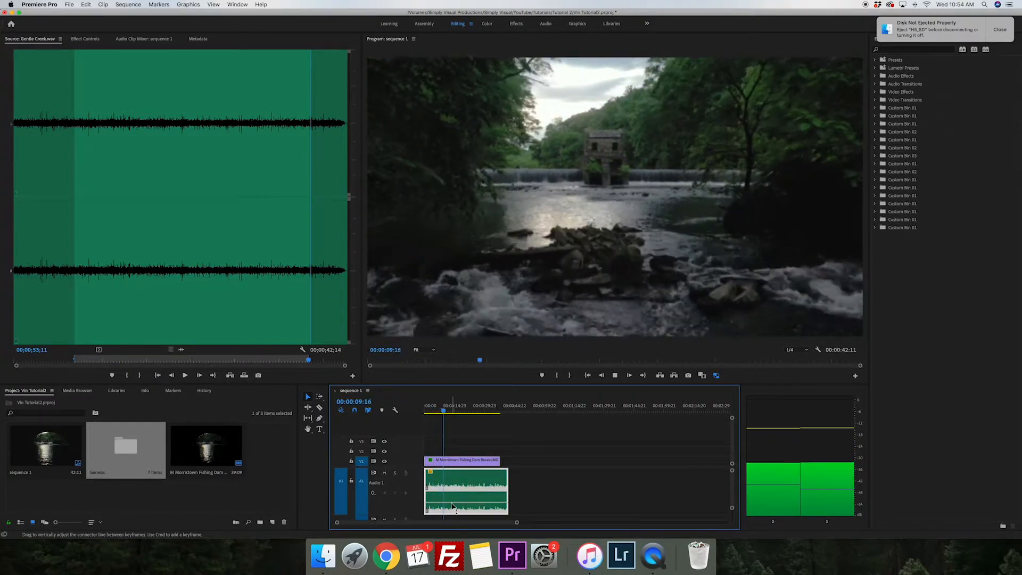
pyautogui.moveTo(453, 506); pyautogui.dragTo(453, 507)
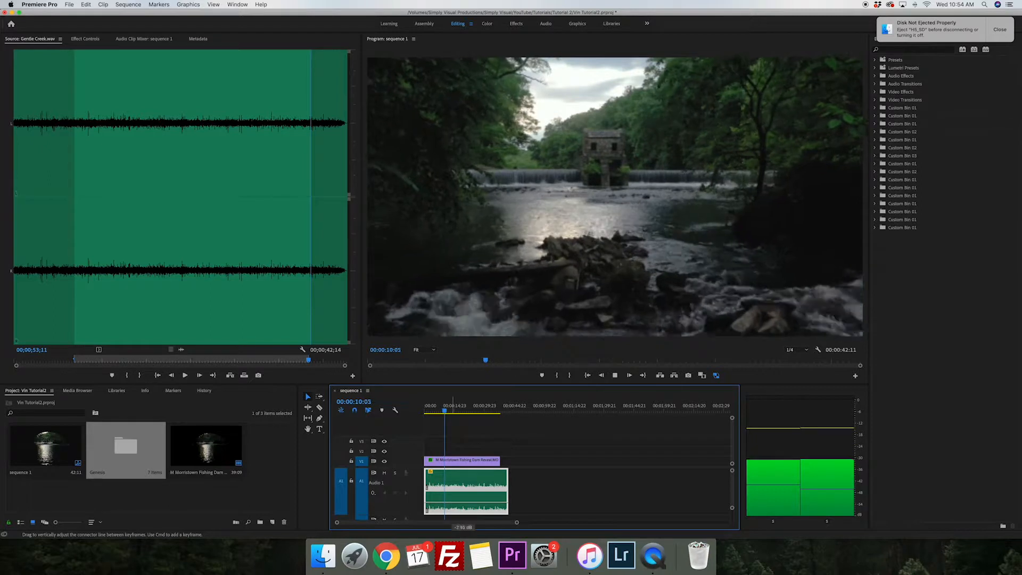
# Add Pen tool volume keyframes to the Gentle Creek clip, fading it in at the start and out at the end
pyautogui.click(319, 419)
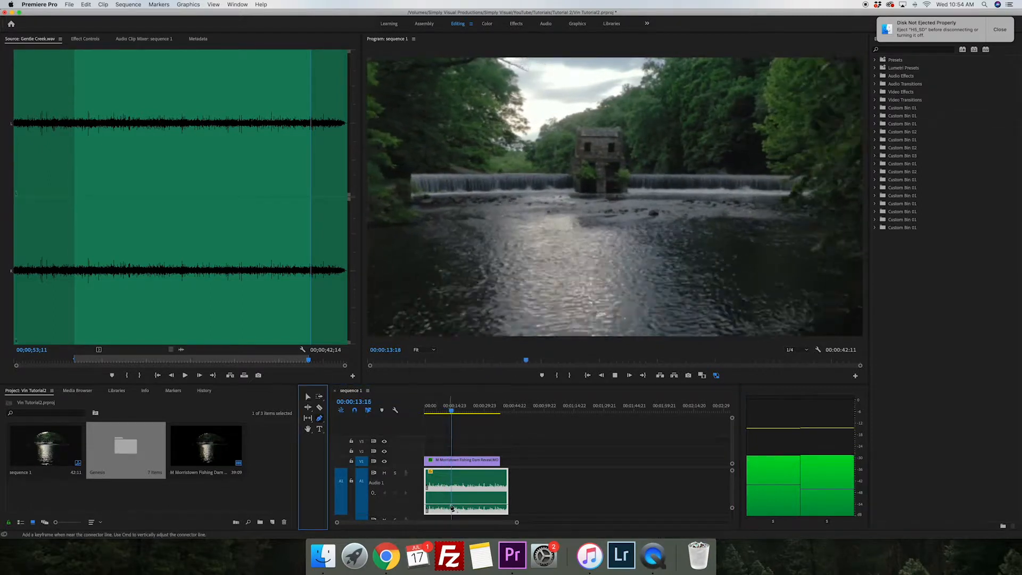
pyautogui.moveTo(427, 504); pyautogui.dragTo(456, 509)
pyautogui.click(486, 509)
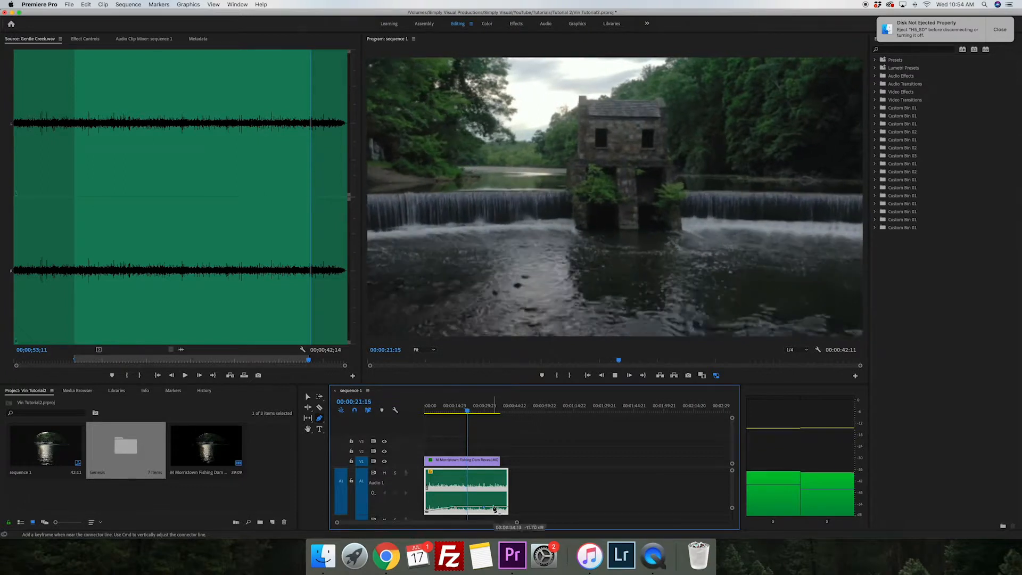
pyautogui.moveTo(500, 509); pyautogui.dragTo(499, 511)
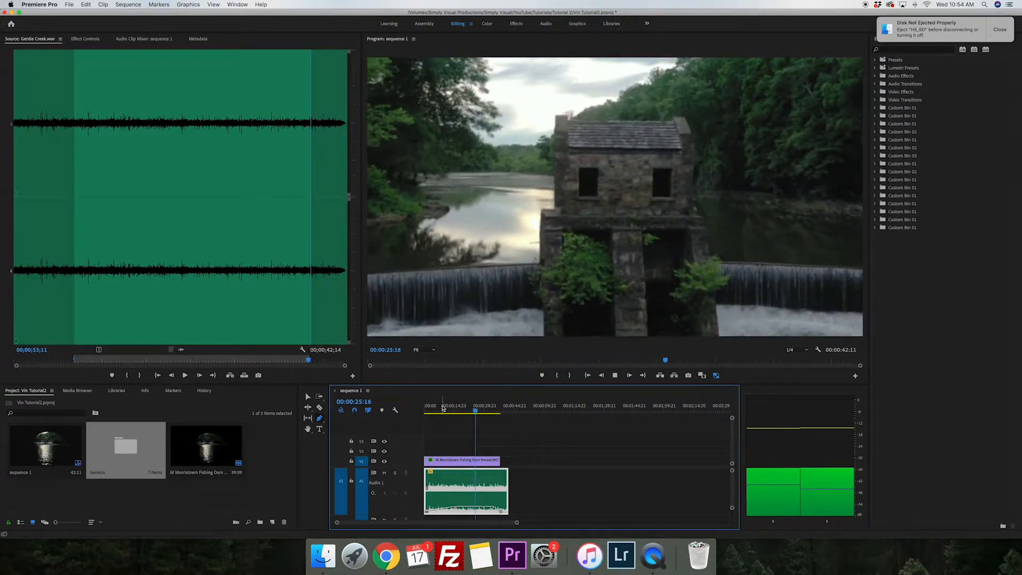
# Return the playhead to the sequence start, select the video clip, and save the project
pyautogui.moveTo(442, 409); pyautogui.dragTo(434, 409)
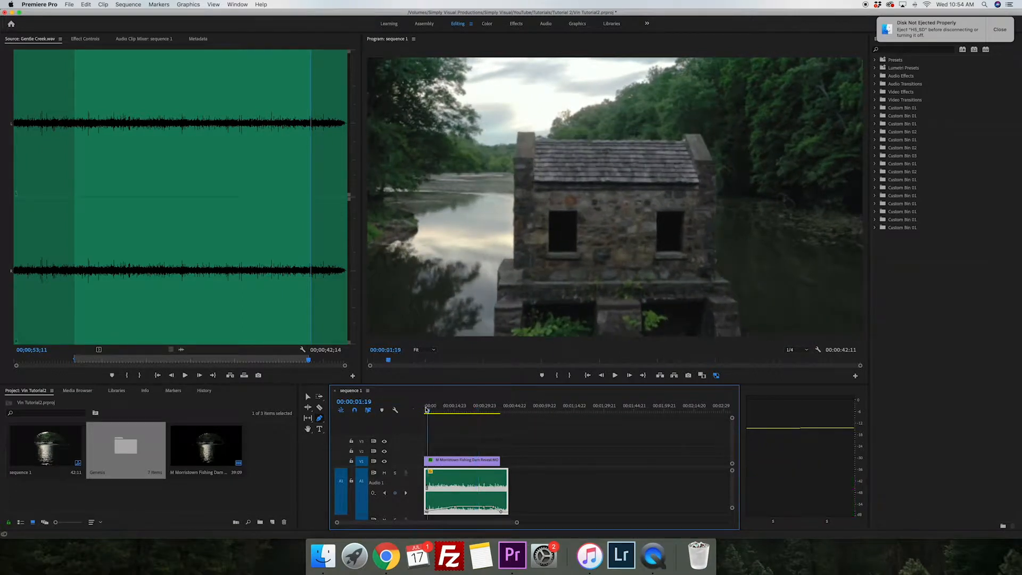
pyautogui.click(439, 460)
pyautogui.press('super+s')
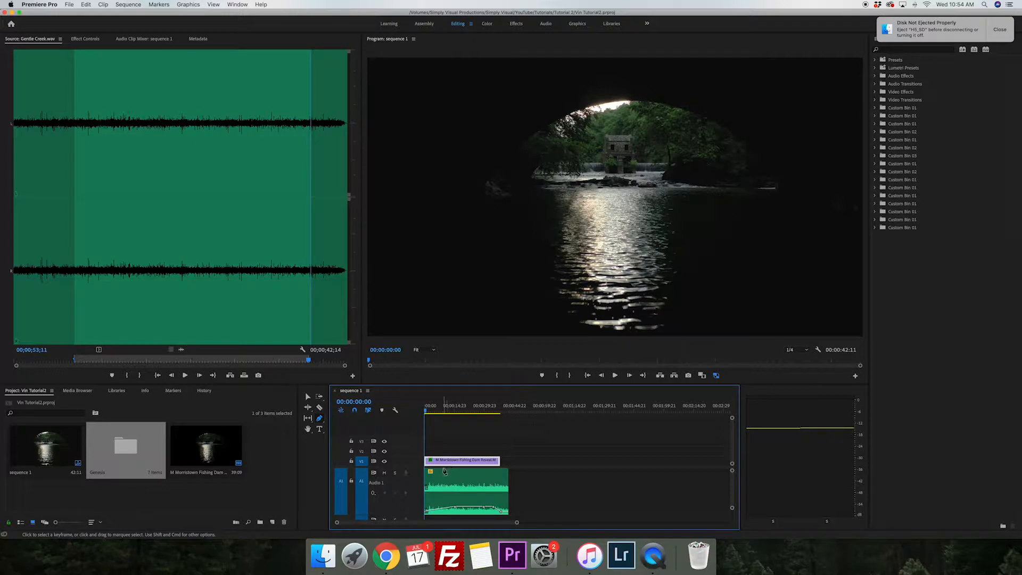
# Play the sequence and move the Gentle Creek clip's fade-in keyframe earlier, to about 00:00:07:08
pyautogui.press('space')
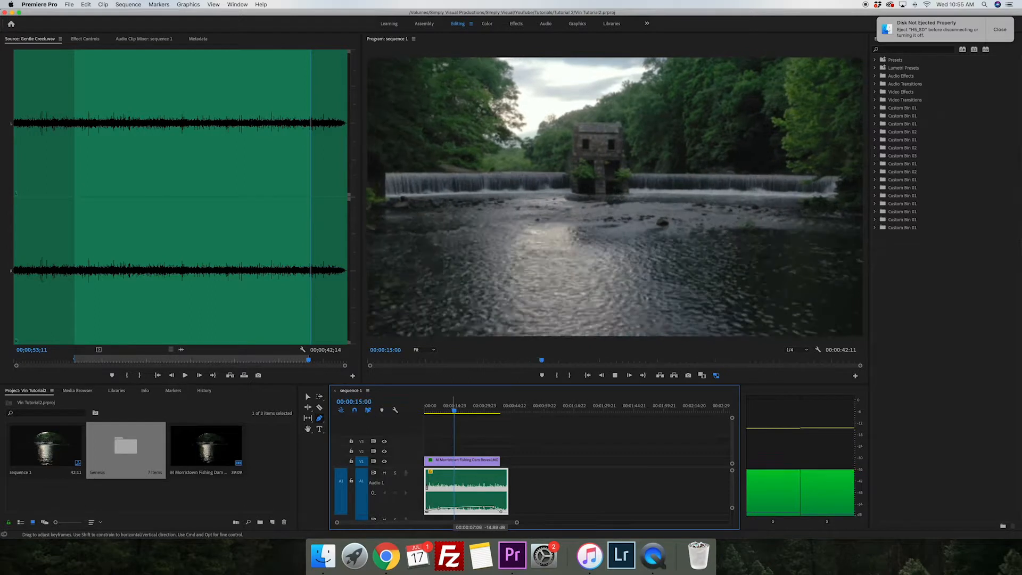
pyautogui.moveTo(454, 507); pyautogui.dragTo(438, 507)
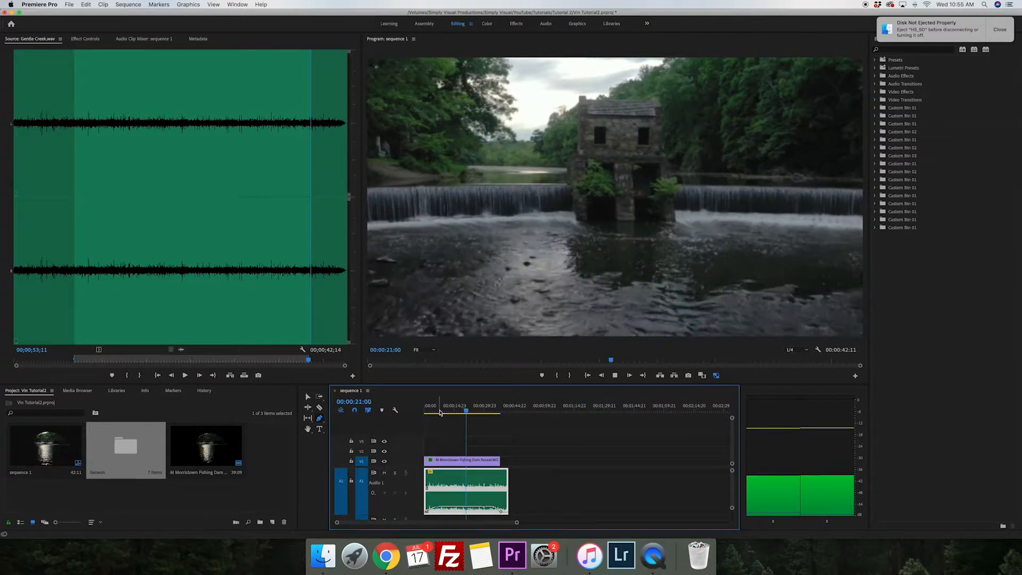
pyautogui.press('space')
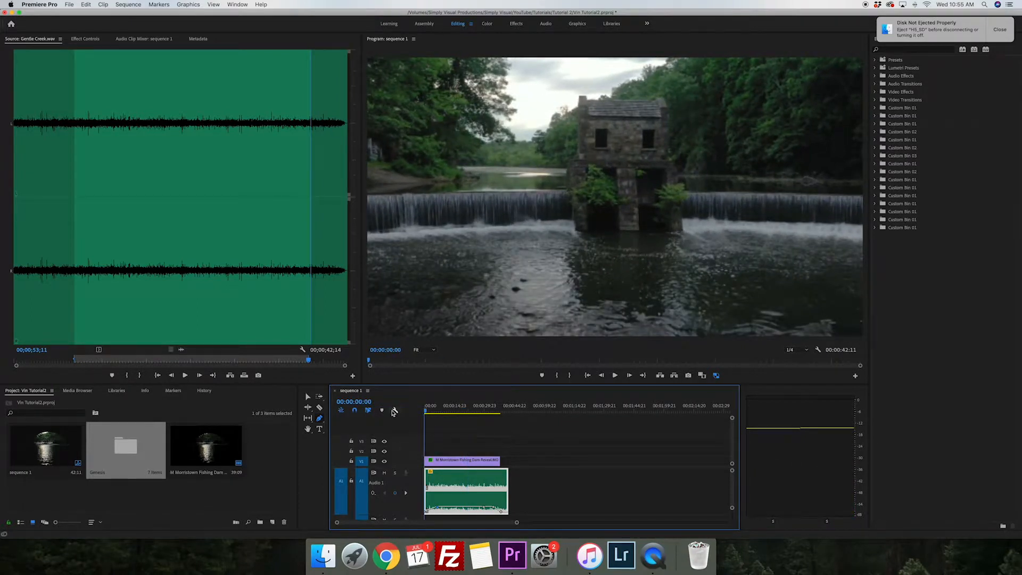
# Load Lively Creek.wav from the Nature bin into the source monitor and close the bin windows
pyautogui.doubleClick(126, 459)
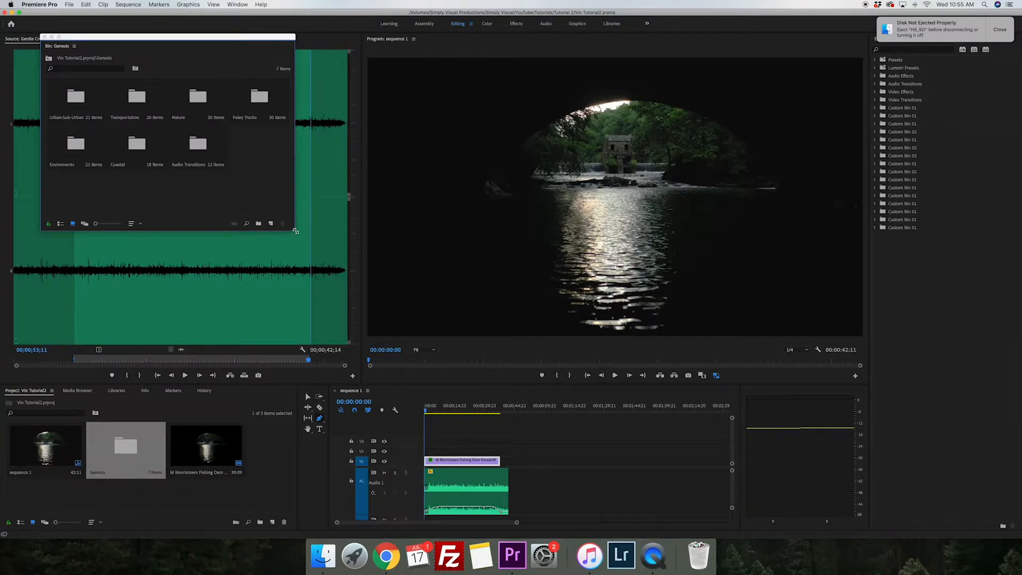
pyautogui.moveTo(296, 231); pyautogui.dragTo(337, 276)
pyautogui.doubleClick(223, 99)
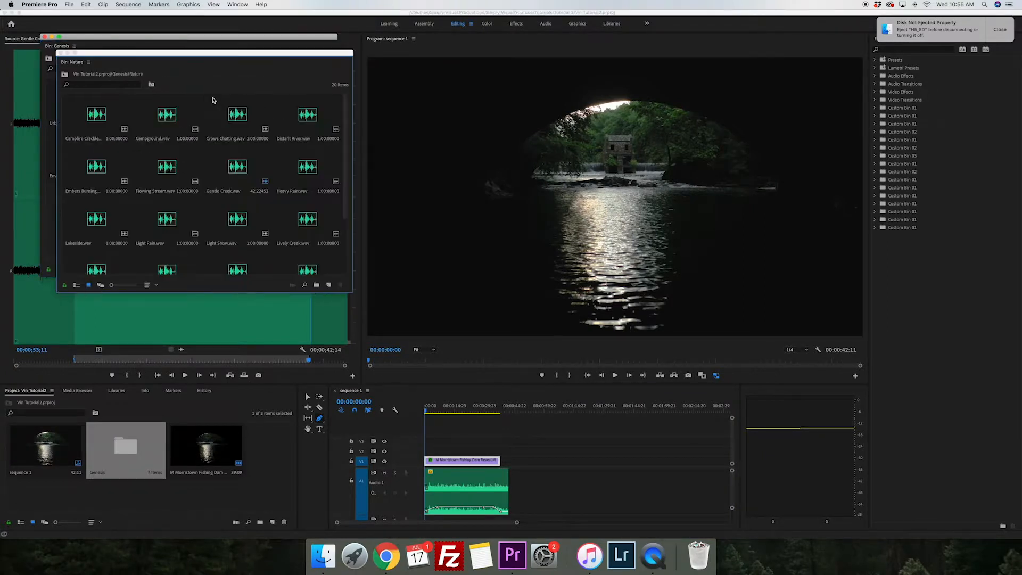
pyautogui.moveTo(132, 55); pyautogui.dragTo(105, 57)
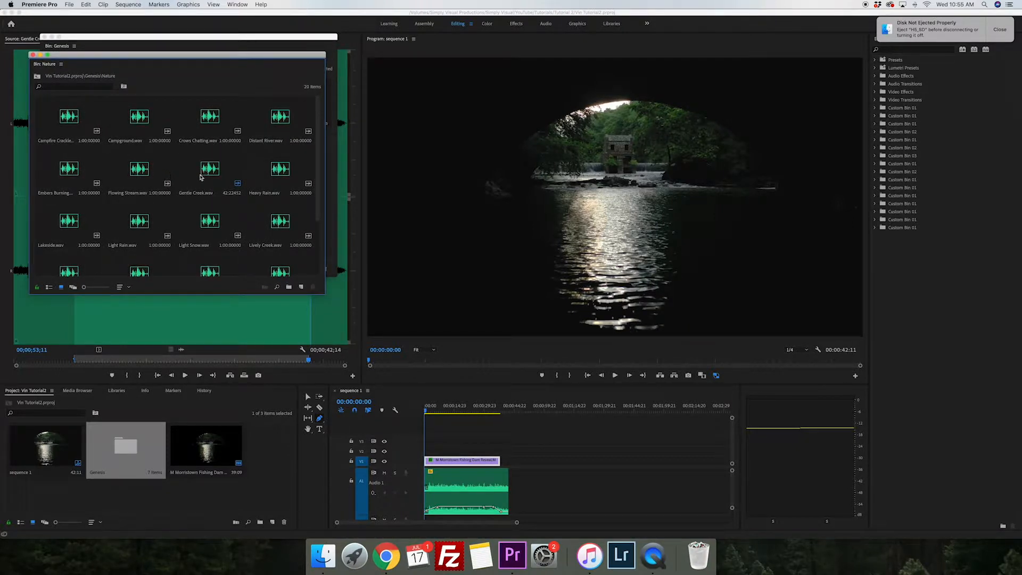
pyautogui.doubleClick(269, 220)
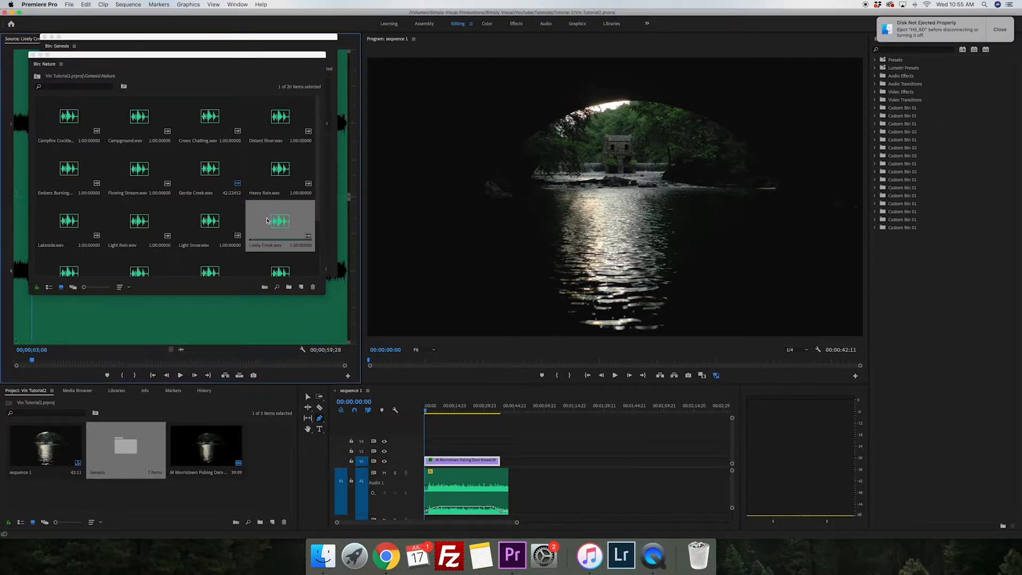
pyautogui.click(34, 54)
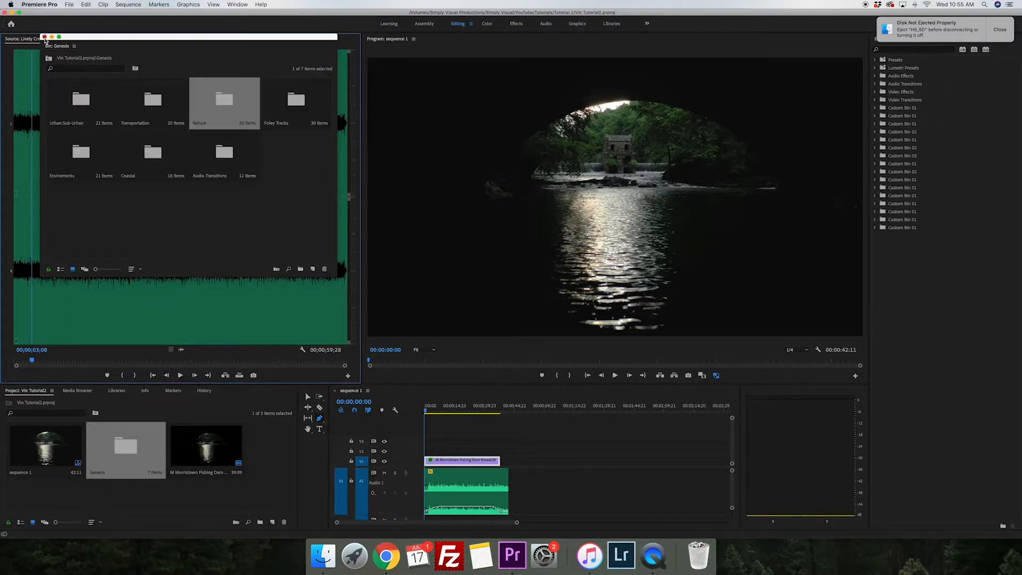
pyautogui.click(45, 37)
# Mark in and out points around a 00;00;39;27 section of Lively Creek.wav ending at 00;00;49;05
pyautogui.moveTo(47, 362); pyautogui.dragTo(65, 362)
pyautogui.click(122, 376)
pyautogui.press('space')
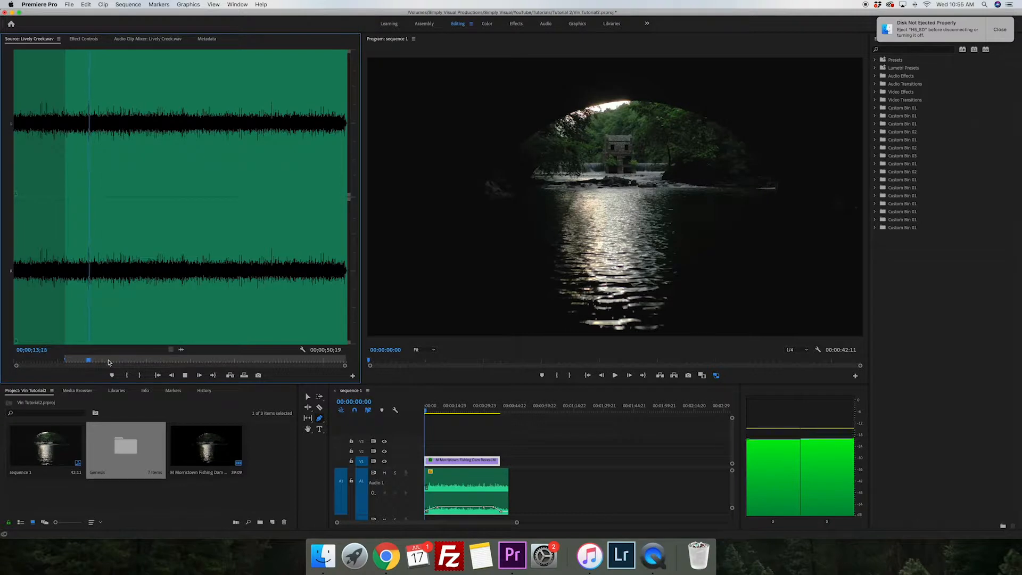
pyautogui.click(228, 360)
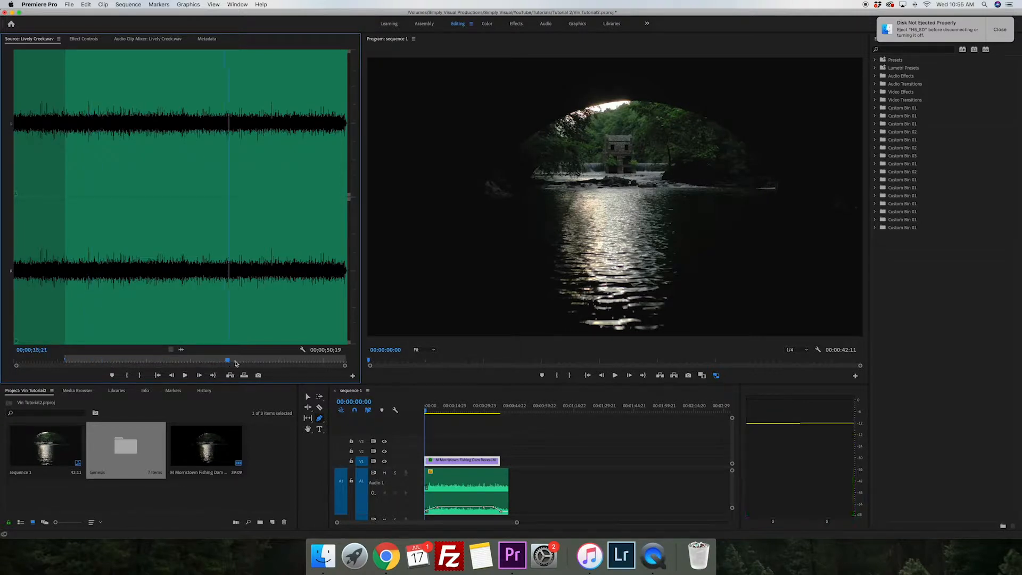
pyautogui.click(141, 375)
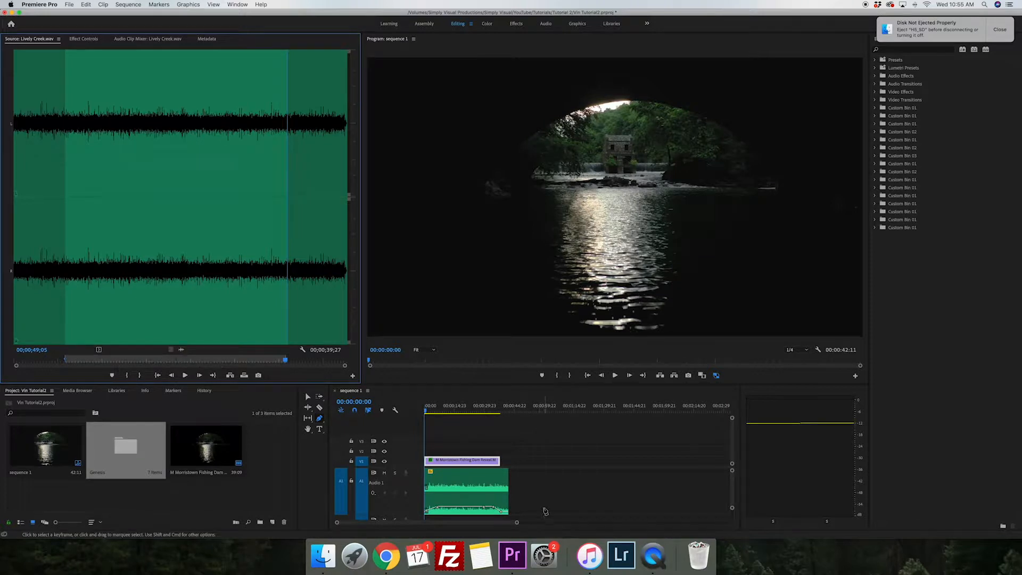
# Place the marked Lively Creek section on Audio 2 and align its start with the beginning of the sequence
pyautogui.scroll(-2, 532, 498)
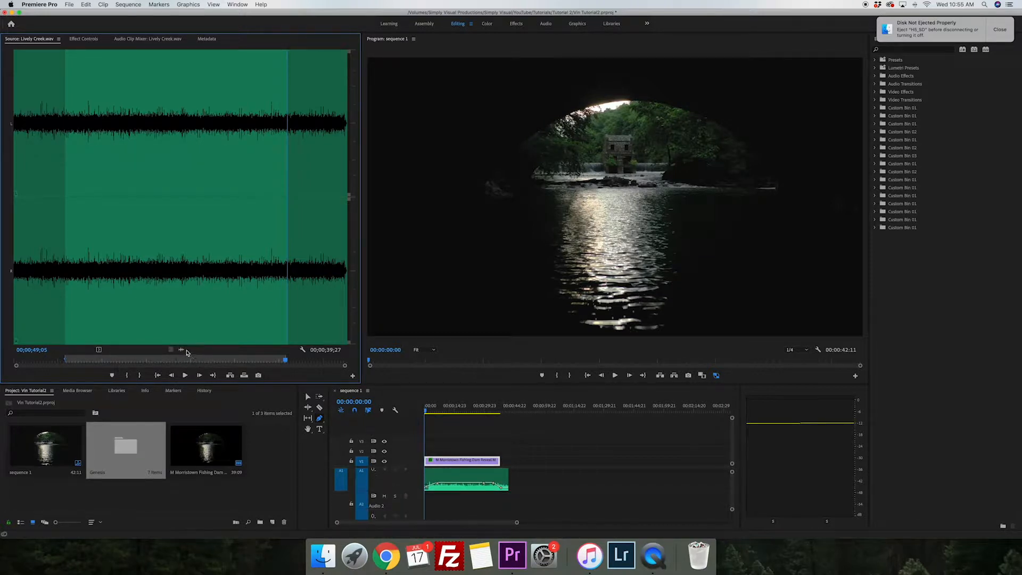
pyautogui.moveTo(219, 363); pyautogui.dragTo(432, 503)
pyautogui.click(308, 397)
pyautogui.moveTo(434, 506); pyautogui.dragTo(425, 506)
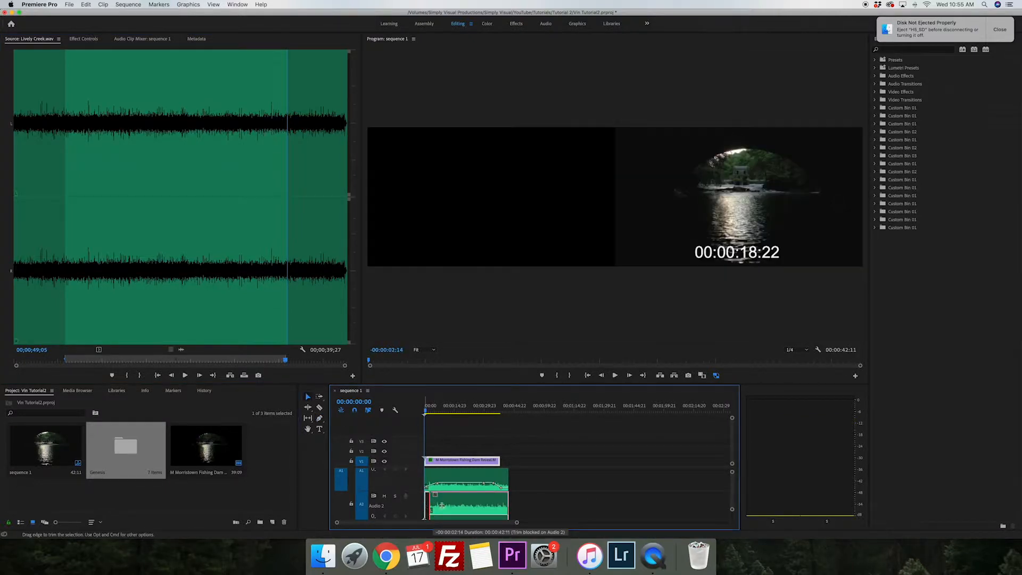
pyautogui.click(449, 501)
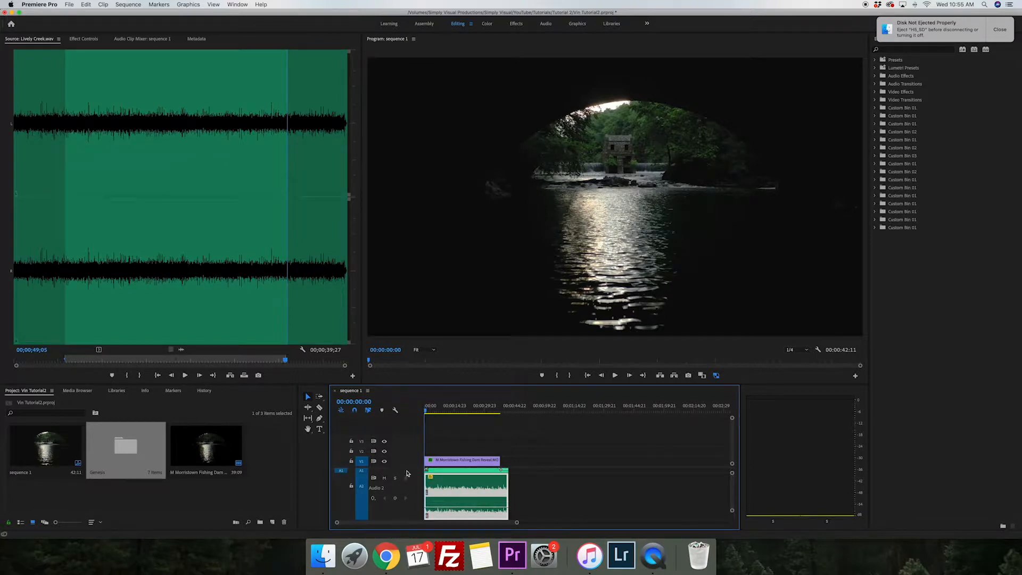
# Keyframe a volume fade-in on the Lively Creek clip, play it, and move the peak to about 00:00:07:09 at -8.03 dB
pyautogui.click(320, 420)
pyautogui.moveTo(452, 510); pyautogui.dragTo(451, 506)
pyautogui.press('space')
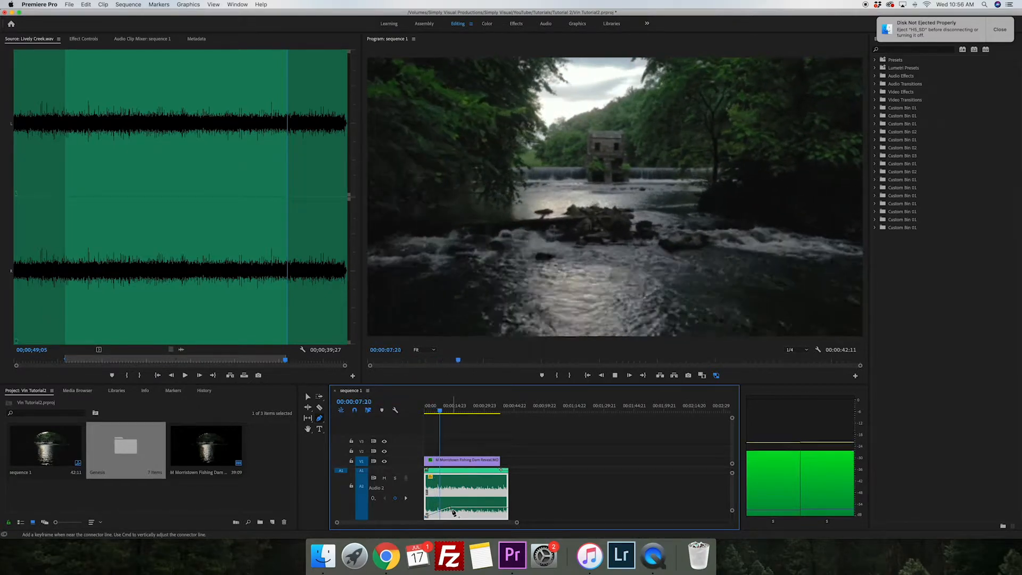
pyautogui.press('space')
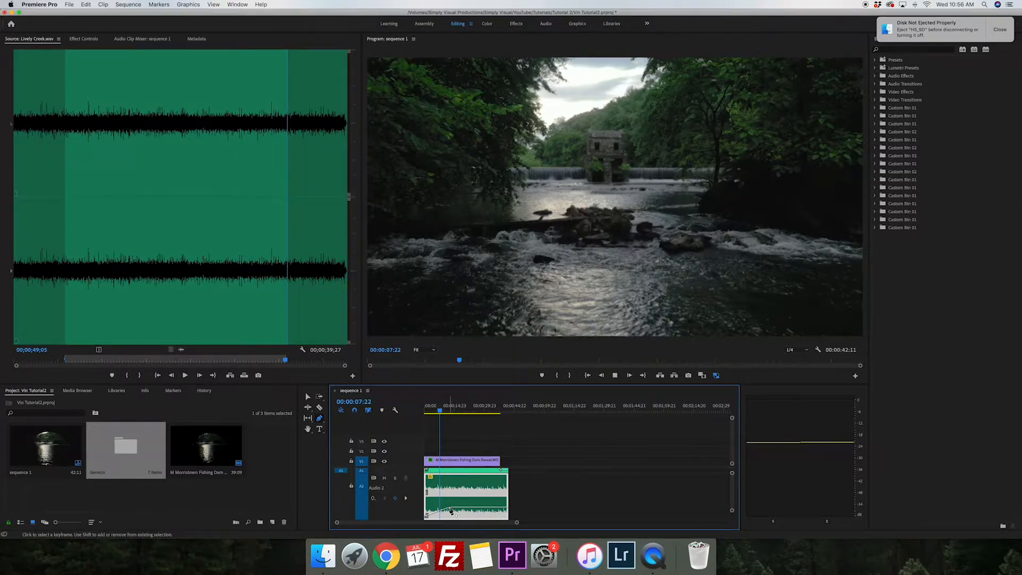
pyautogui.press('space')
pyautogui.moveTo(450, 510); pyautogui.dragTo(445, 507)
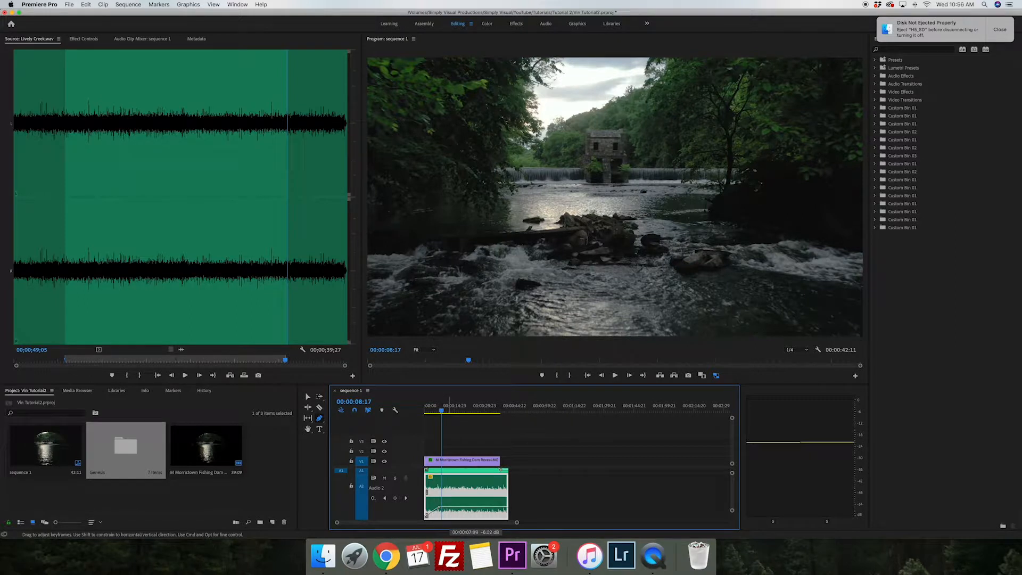
# Add a lower volume keyframe after the Lively Creek peak and play the sequence from the start
pyautogui.moveTo(438, 507); pyautogui.dragTo(447, 507)
pyautogui.moveTo(455, 514); pyautogui.dragTo(454, 512)
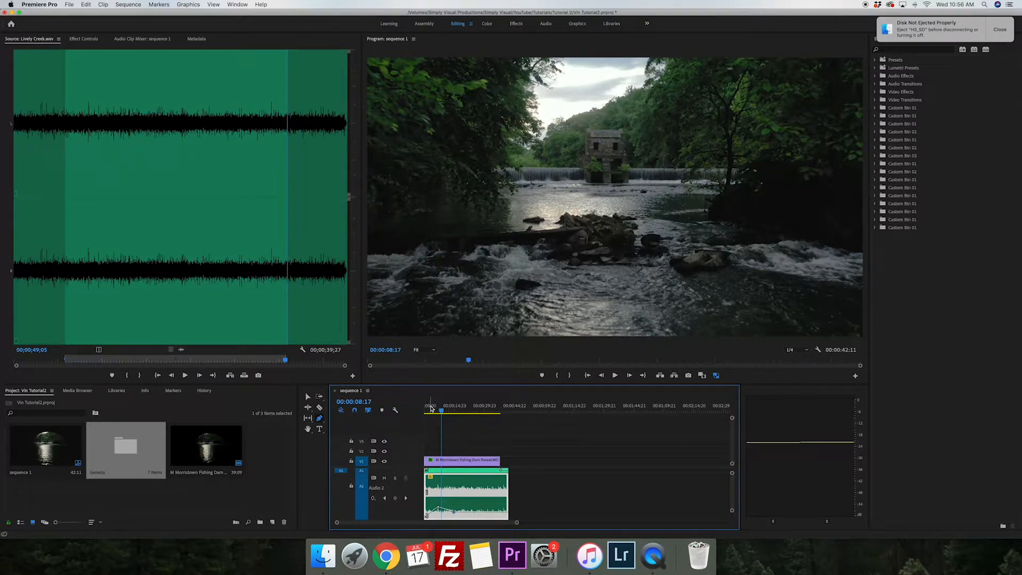
pyautogui.click(425, 409)
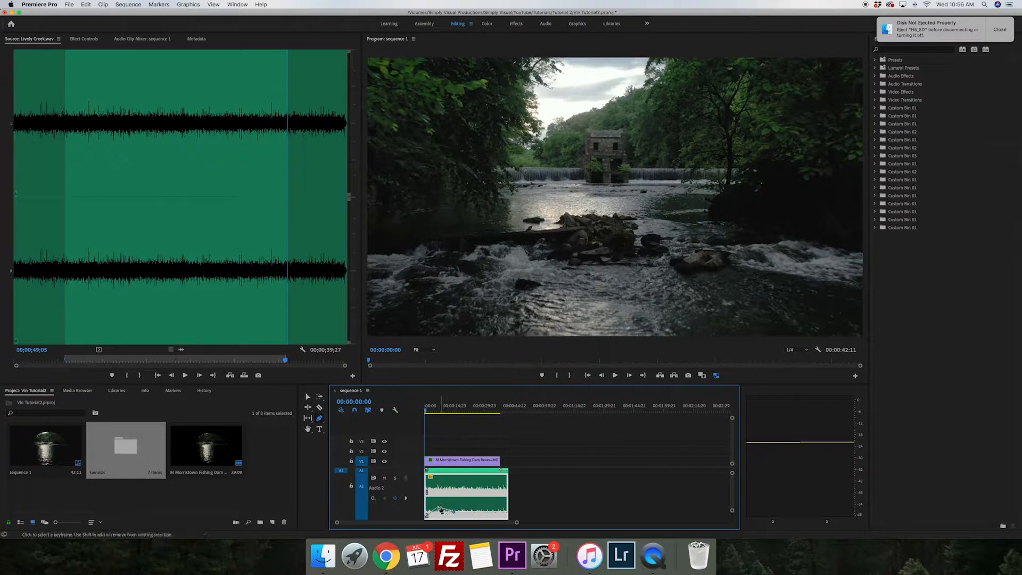
pyautogui.press('space')
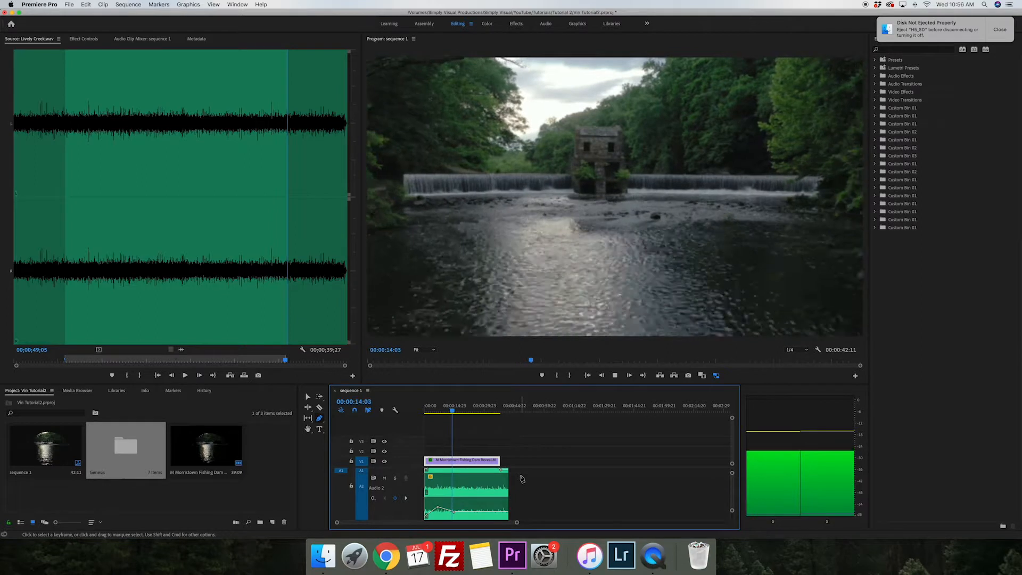
# Shift Lively Creek's fade-down keyframe later, reshape the volume curve around its peak, and play the result
pyautogui.click(454, 512)
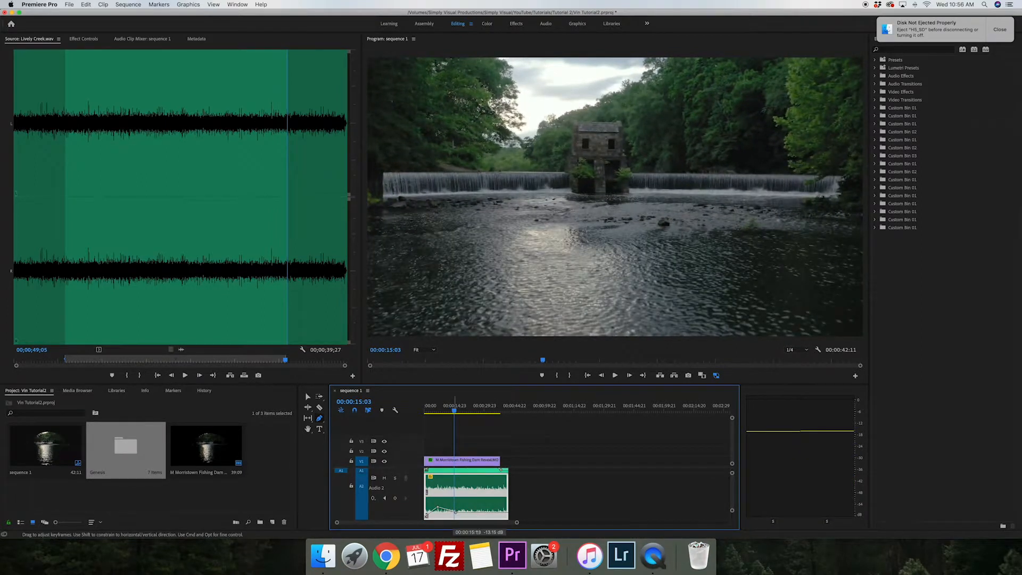
pyautogui.moveTo(459, 513); pyautogui.dragTo(441, 509)
pyautogui.press('space')
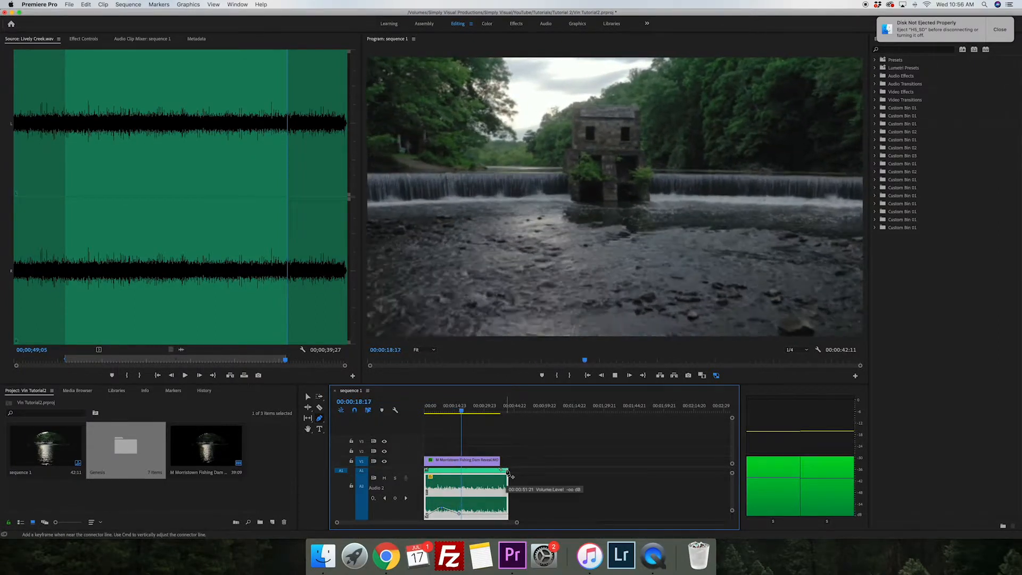
pyautogui.press('space')
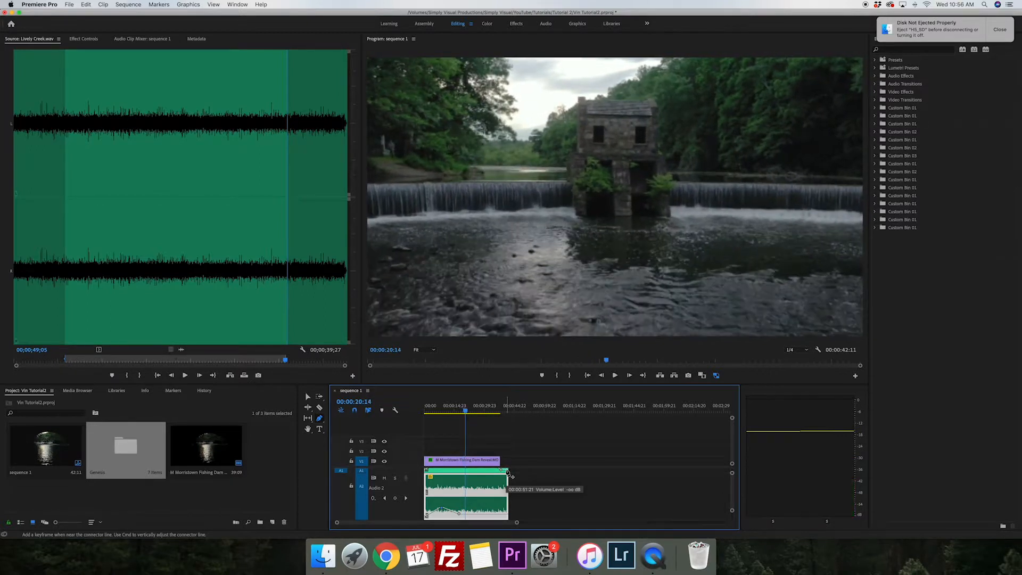
pyautogui.click(472, 462)
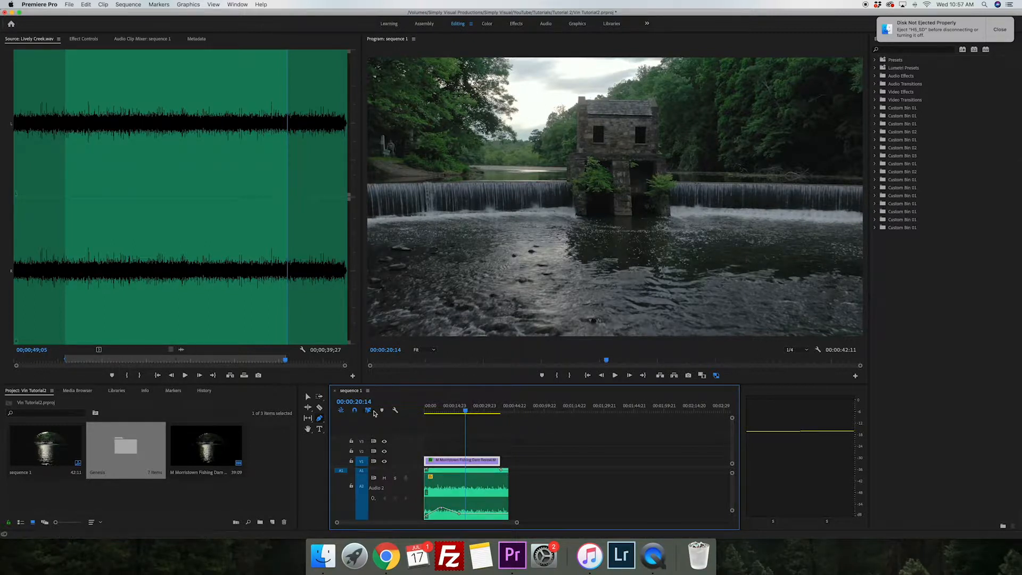
# Load Distant River.wav from the Nature bin inside Genesis into the source monitor and close the bin windows
pyautogui.doubleClick(130, 453)
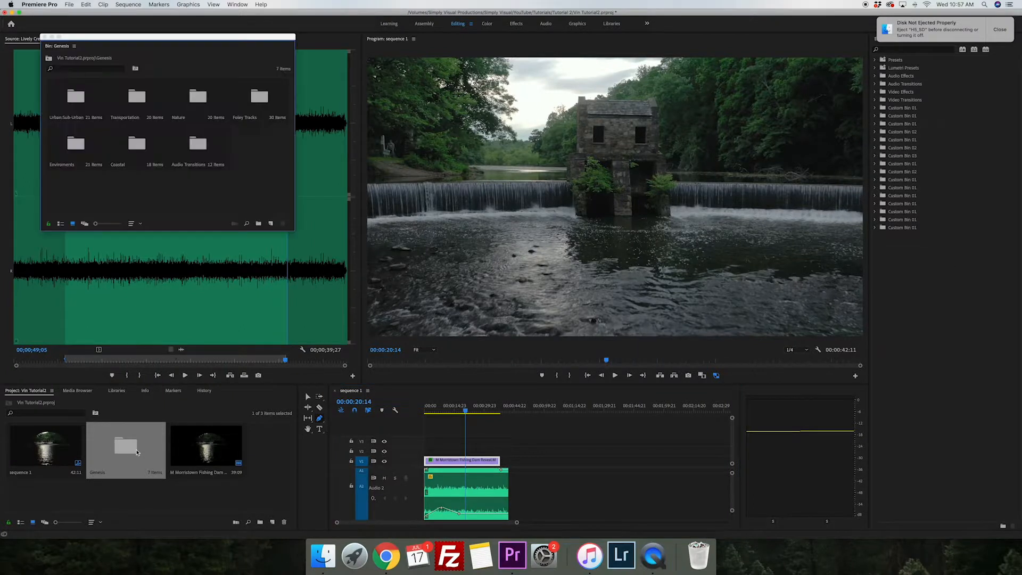
pyautogui.doubleClick(191, 104)
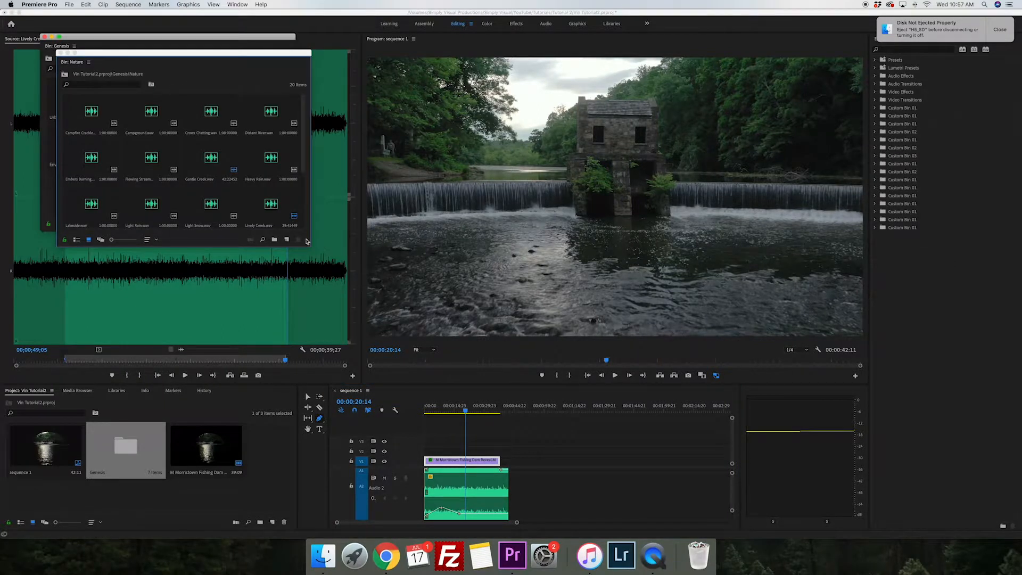
pyautogui.moveTo(308, 246); pyautogui.dragTo(346, 324)
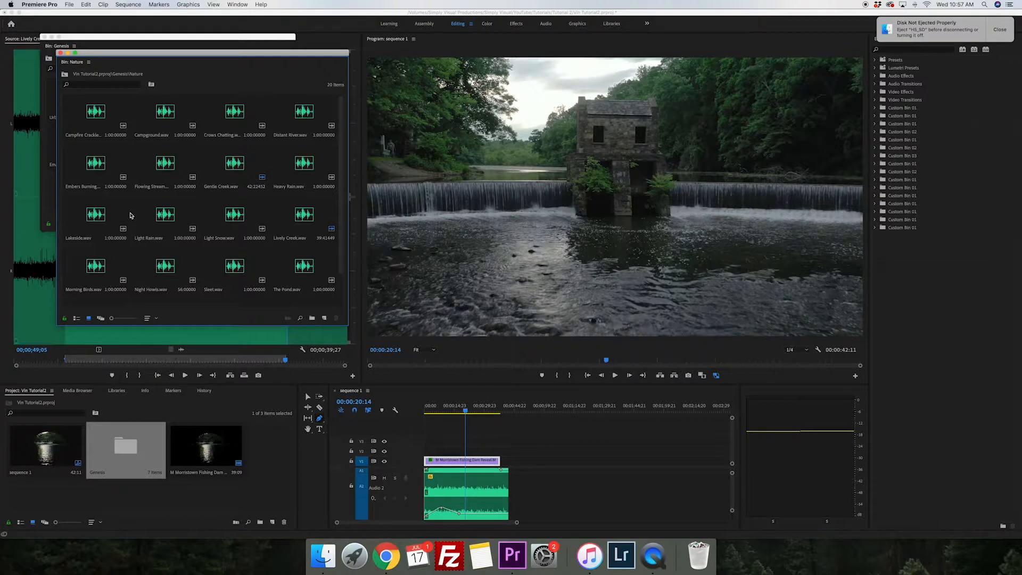
pyautogui.doubleClick(286, 109)
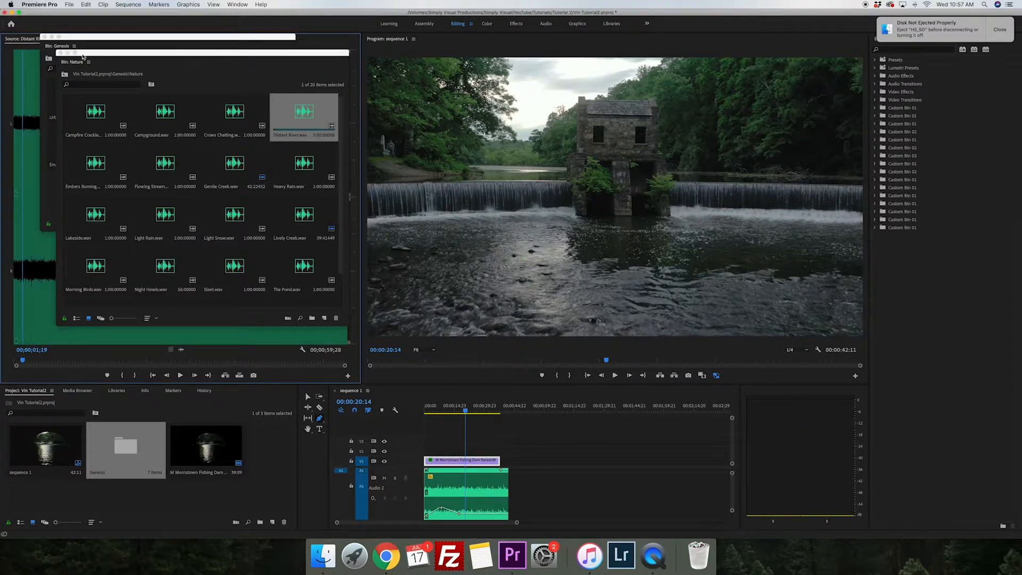
pyautogui.click(60, 53)
pyautogui.click(46, 37)
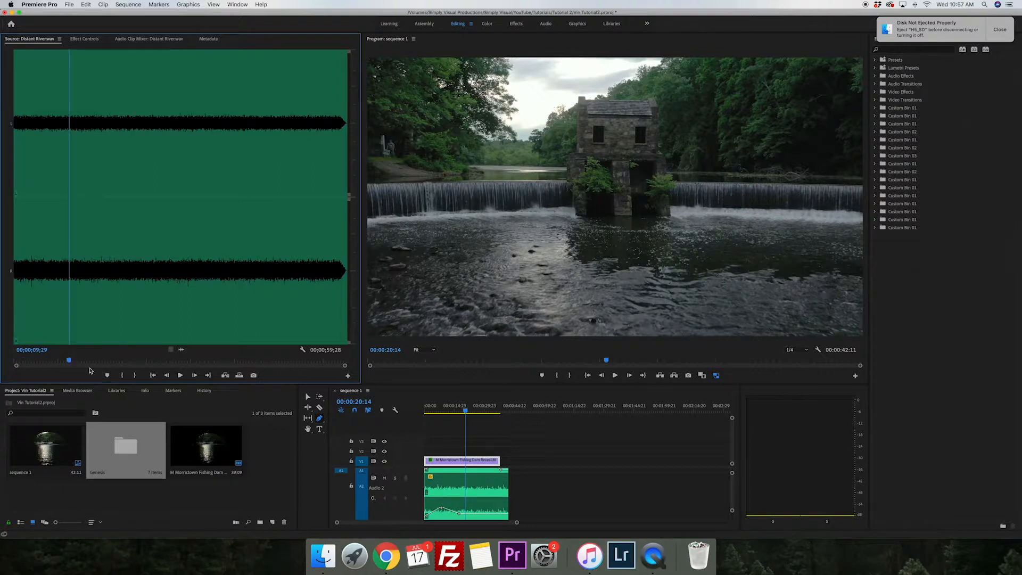
# Mark Distant River.wav from 00;00;09;29 to 00;00;52;22 and place the section on Audio 3 at the sequence start
pyautogui.click(123, 375)
pyautogui.press('space')
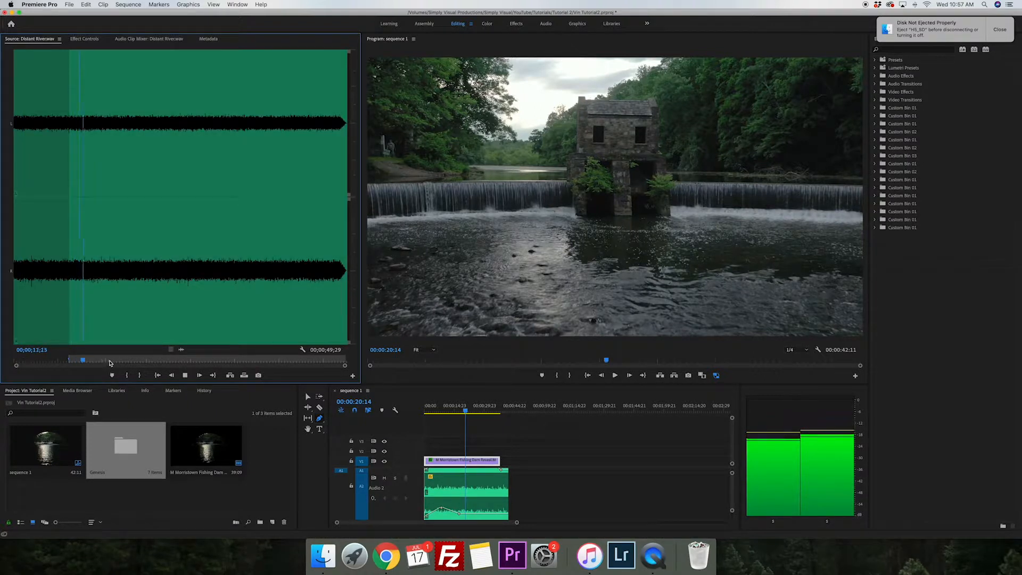
pyautogui.moveTo(150, 362); pyautogui.dragTo(284, 361)
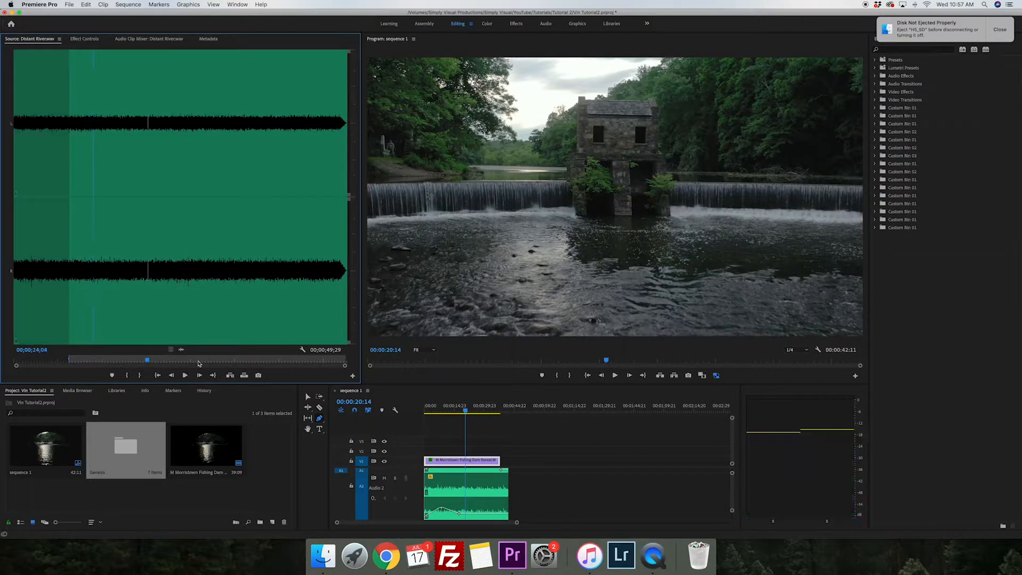
pyautogui.click(140, 375)
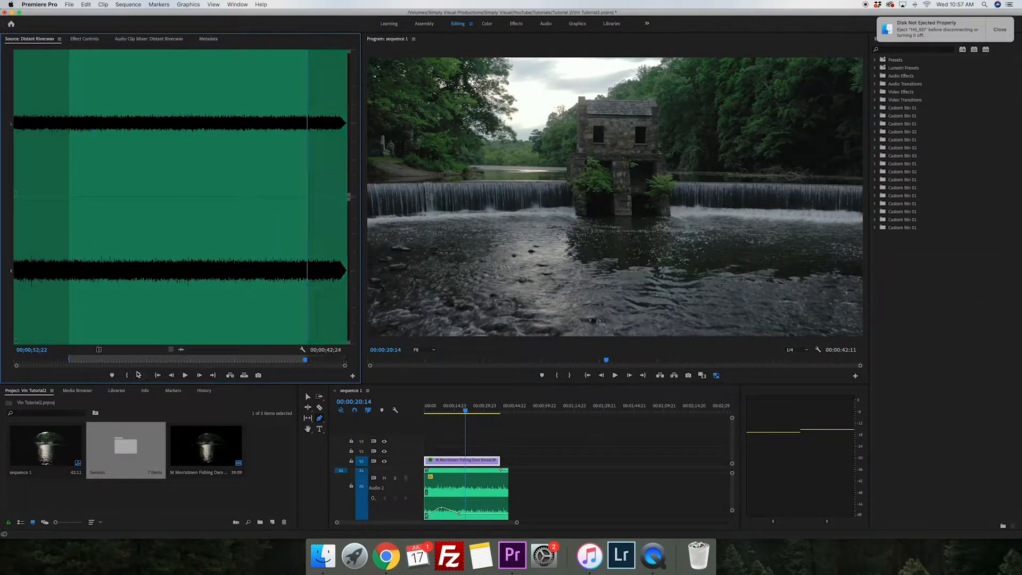
pyautogui.scroll(-1, 482, 494)
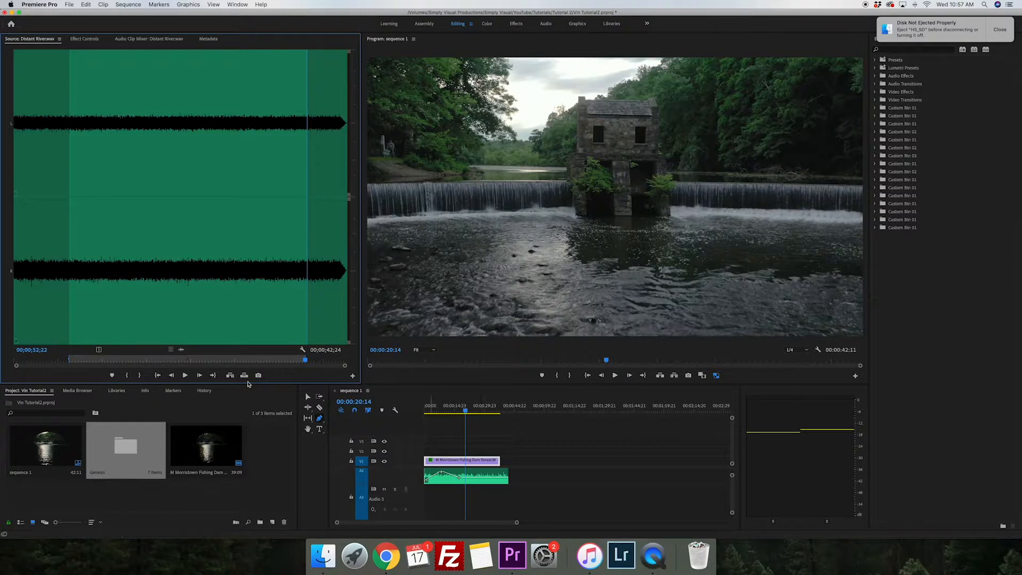
pyautogui.moveTo(419, 458); pyautogui.dragTo(426, 500)
# Keyframe a gradual volume fade-in on the Distant River clip around the approach to the dam, and play the sequence from before it
pyautogui.click(454, 413)
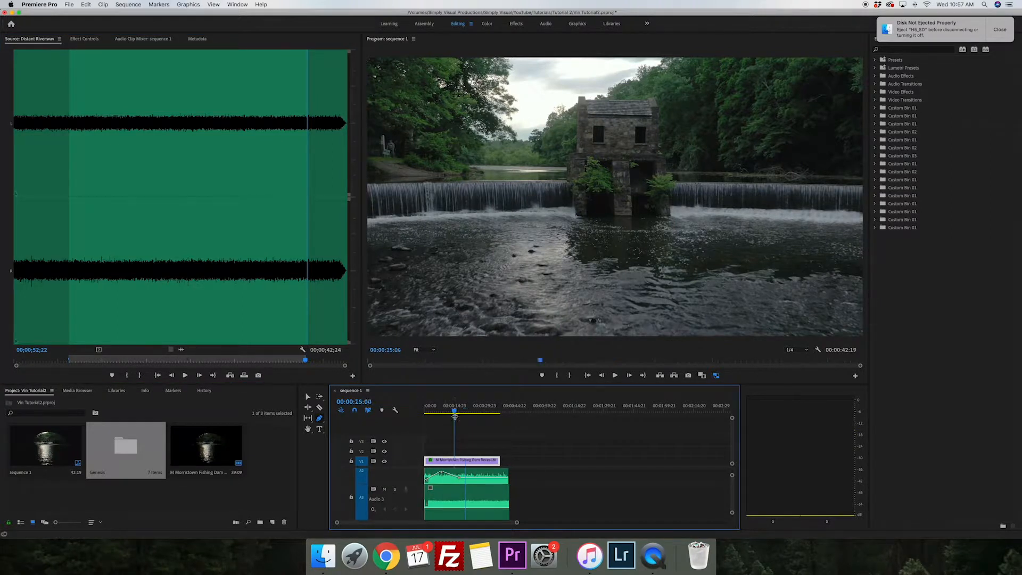
pyautogui.scroll(-1, 461, 501)
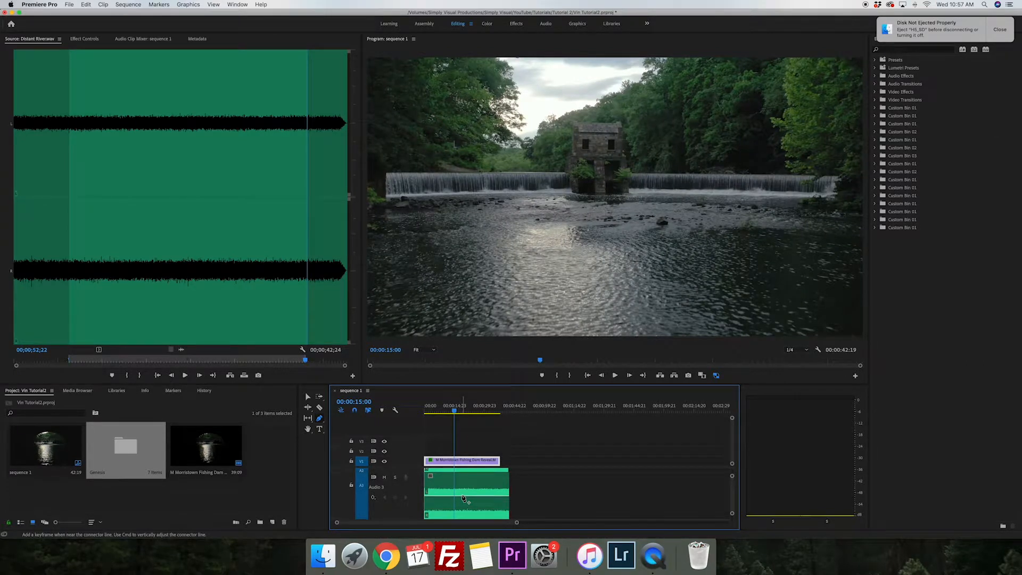
pyautogui.click(463, 498)
pyautogui.moveTo(468, 504)
pyautogui.mouseDown()
pyautogui.moveTo(442, 515)
pyautogui.moveTo(473, 509)
pyautogui.mouseUp()
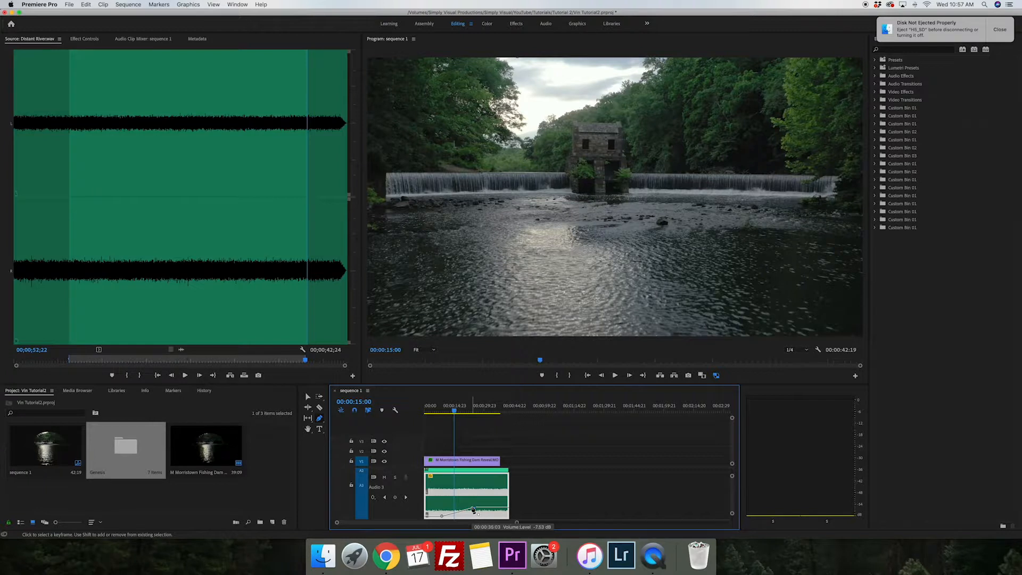
pyautogui.click(442, 411)
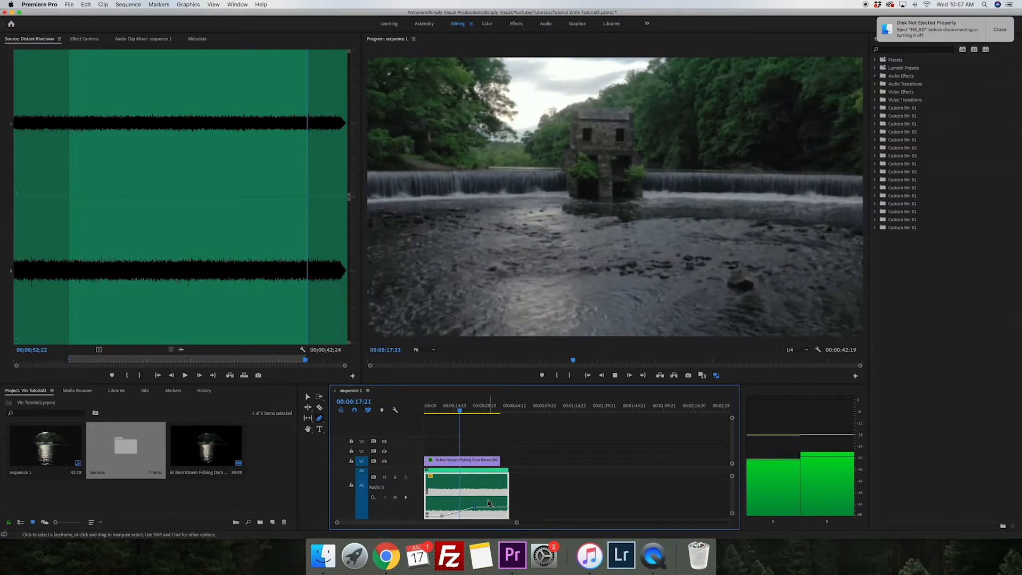
# Stop at 00:00:19:15, move Lively Creek's fade-down keyframe later for a longer decline, and resume playback
pyautogui.scroll(2, 488, 503)
pyautogui.press('space')
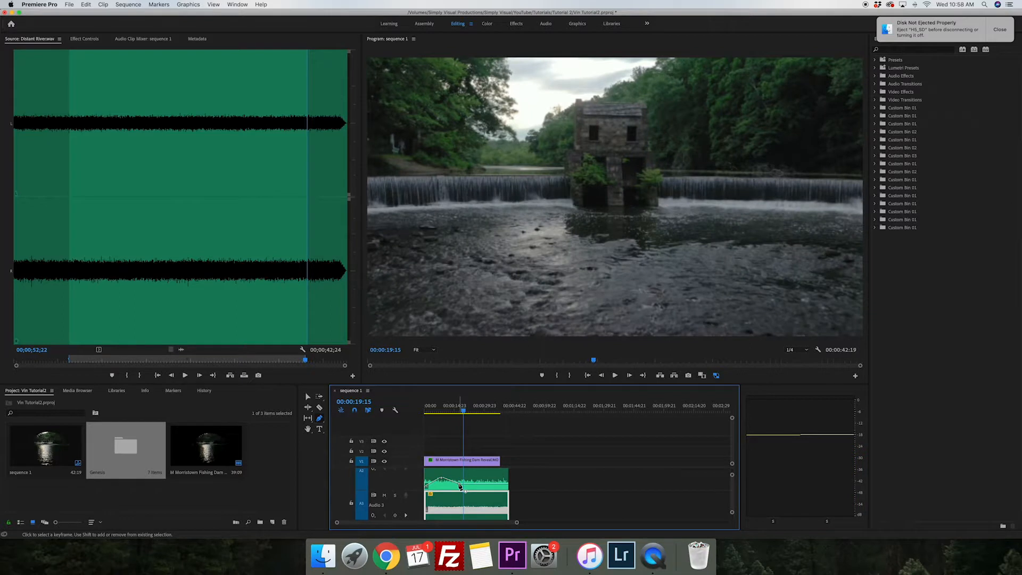
pyautogui.click(460, 486)
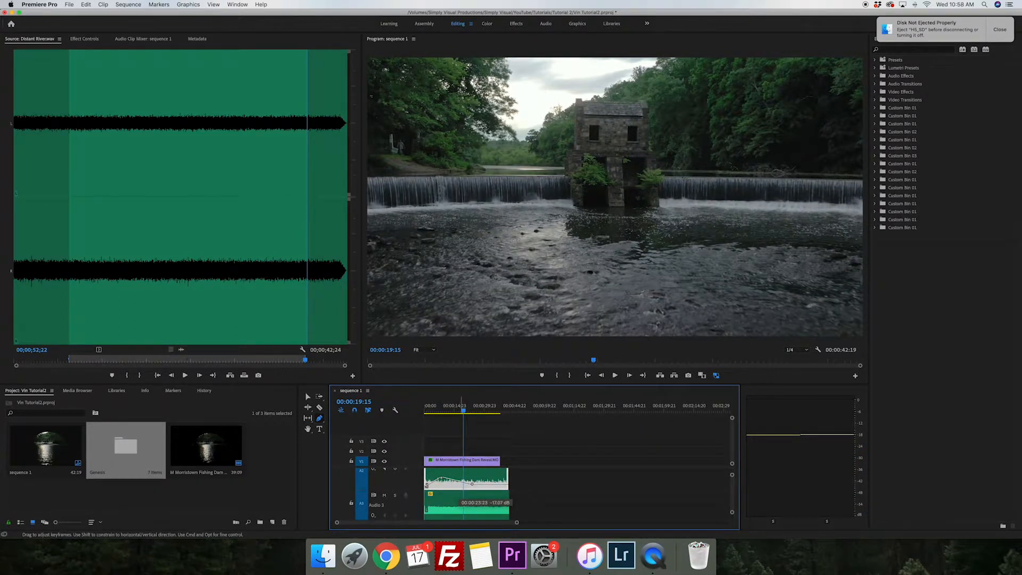
pyautogui.moveTo(476, 484); pyautogui.dragTo(478, 485)
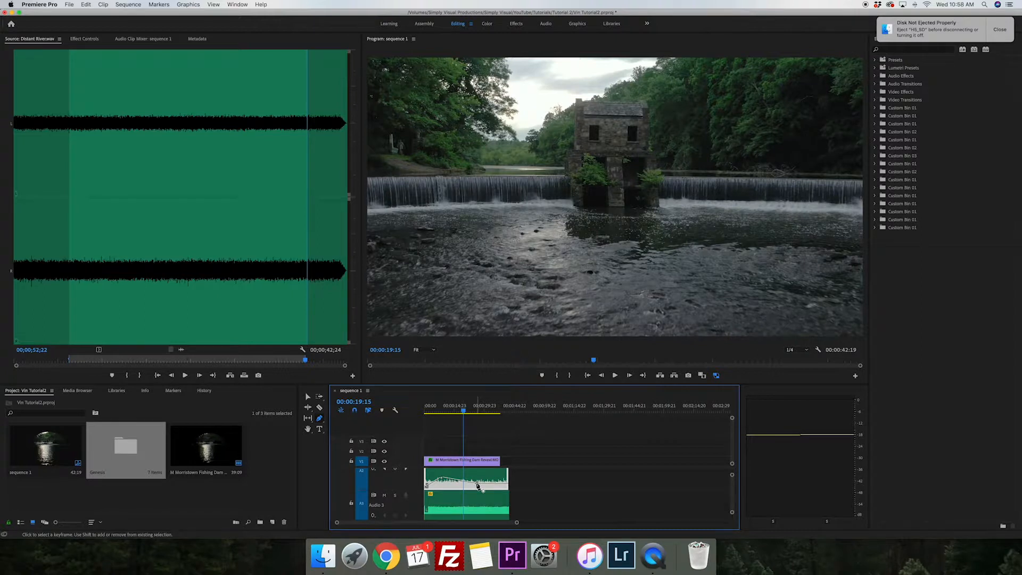
pyautogui.press('space')
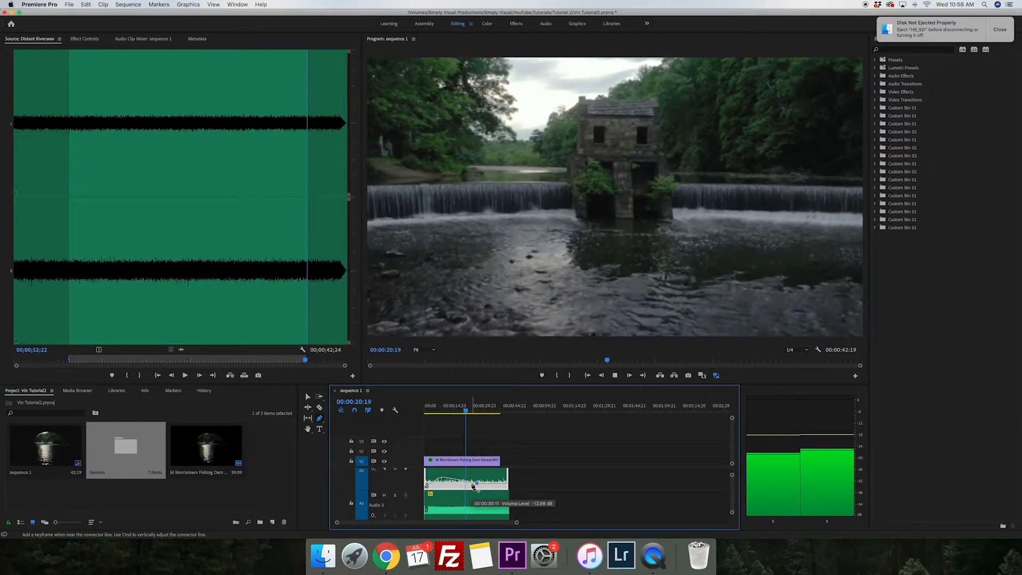
# Add a fade-down keyframe to the Distant River clip after the dam, play it, and move the keyframe to about 00:00:31:08 at -13.97 dB
pyautogui.scroll(-2, 481, 508)
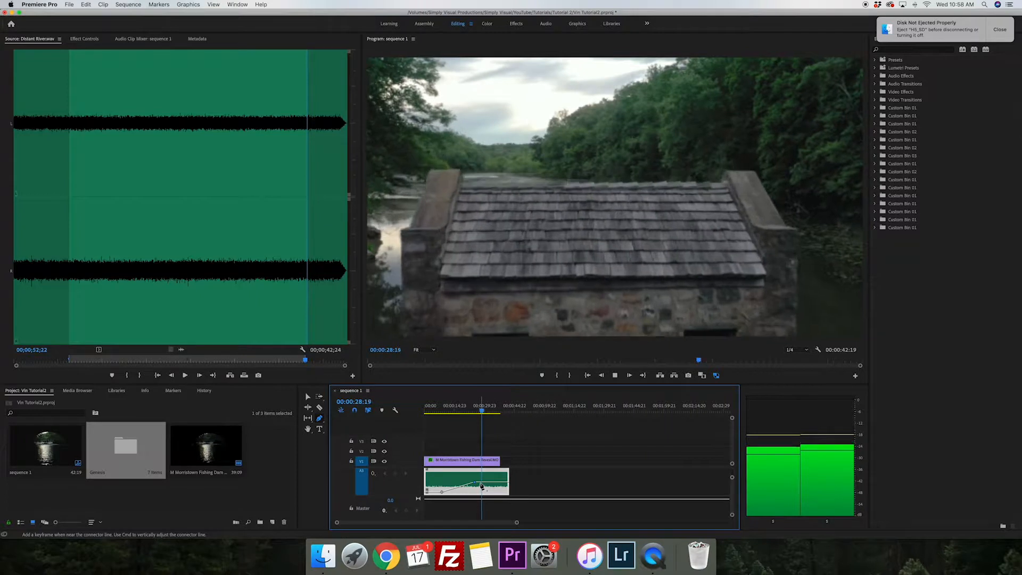
pyautogui.press('space')
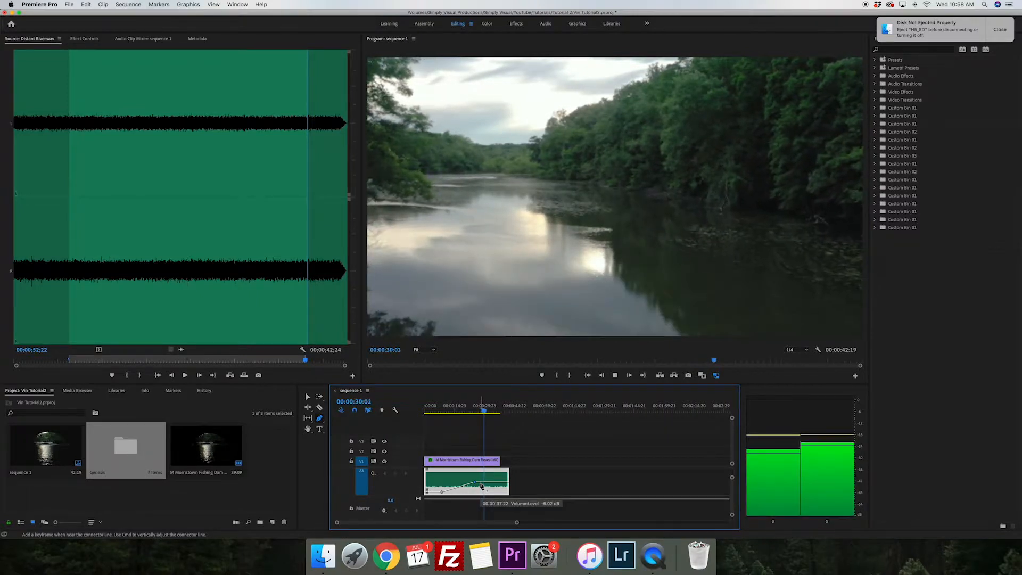
pyautogui.click(485, 483)
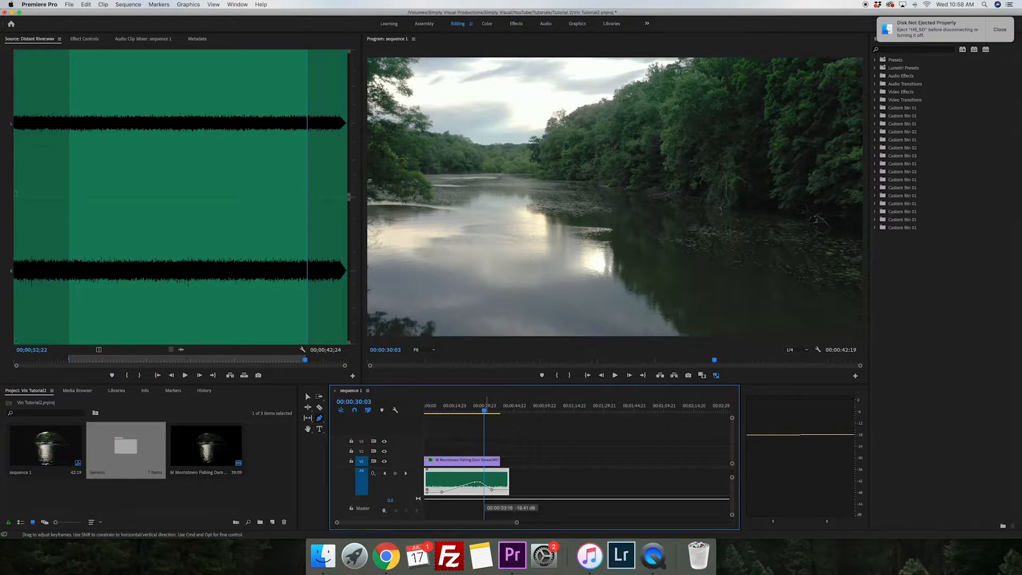
pyautogui.press('space')
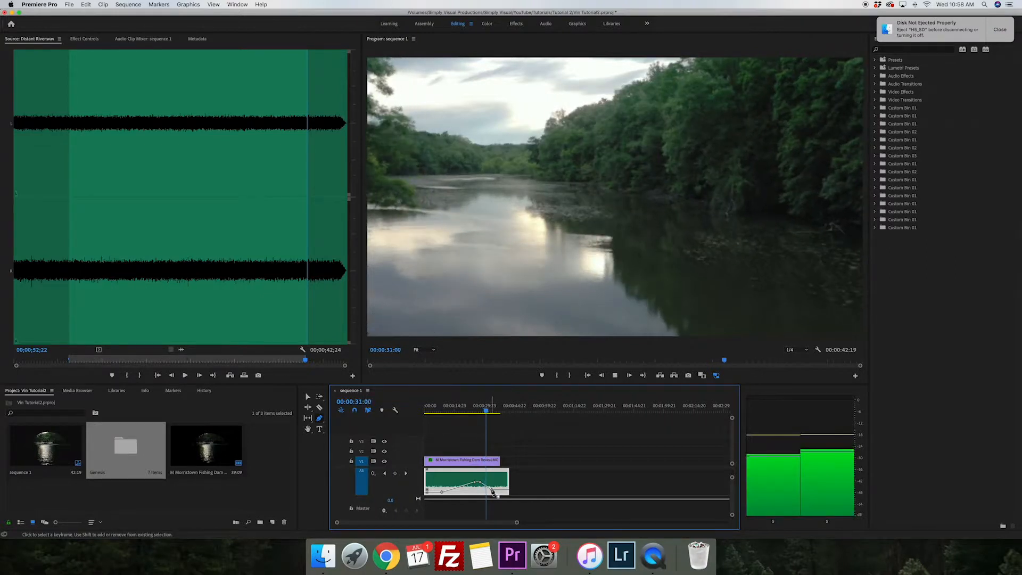
pyautogui.press('space')
pyautogui.click(492, 489)
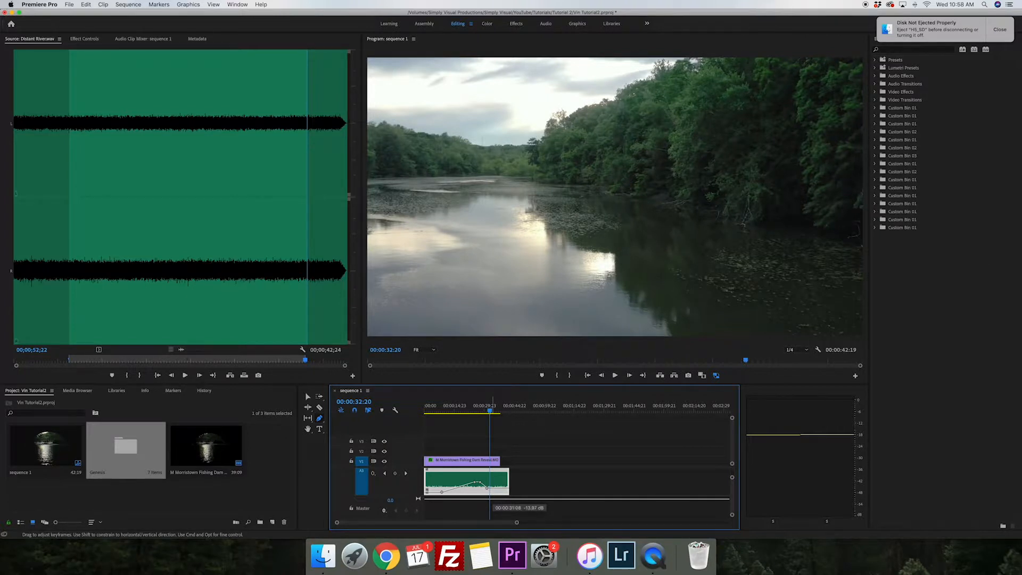
# Add a fade-out keyframe at the end of the Distant River clip, play through it, and save the project
pyautogui.click(505, 492)
pyautogui.press('space')
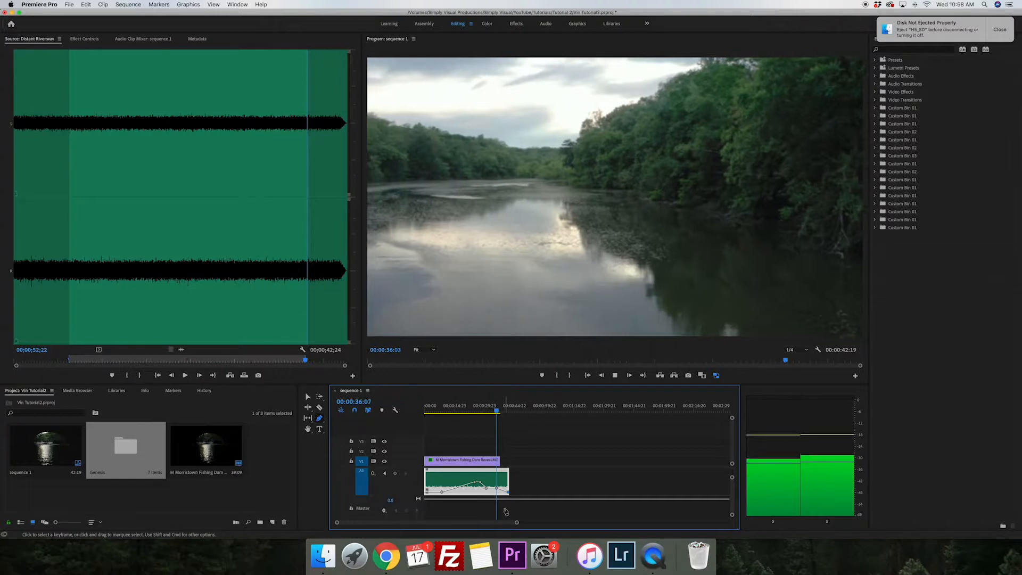
pyautogui.press('super+s')
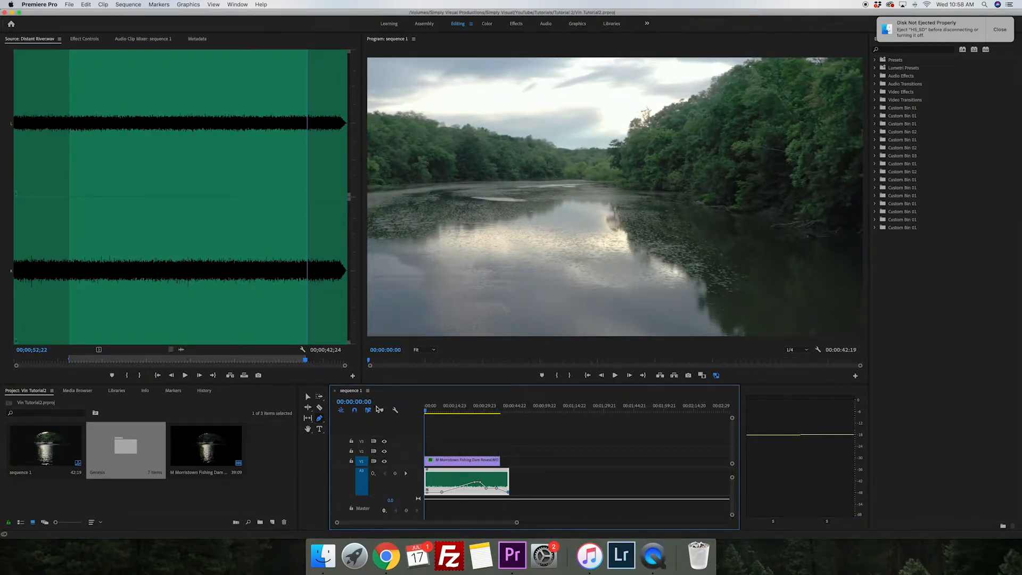
# Play the sequence from the start to 00:00:18:21 and review the volume curves on the audio tracks
pyautogui.click(442, 467)
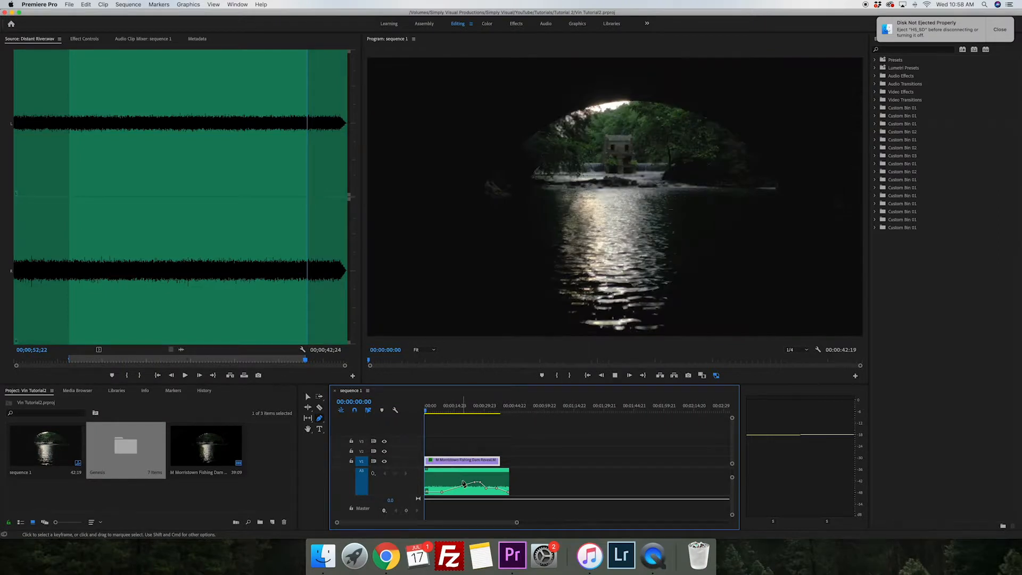
pyautogui.scroll(2, 463, 501)
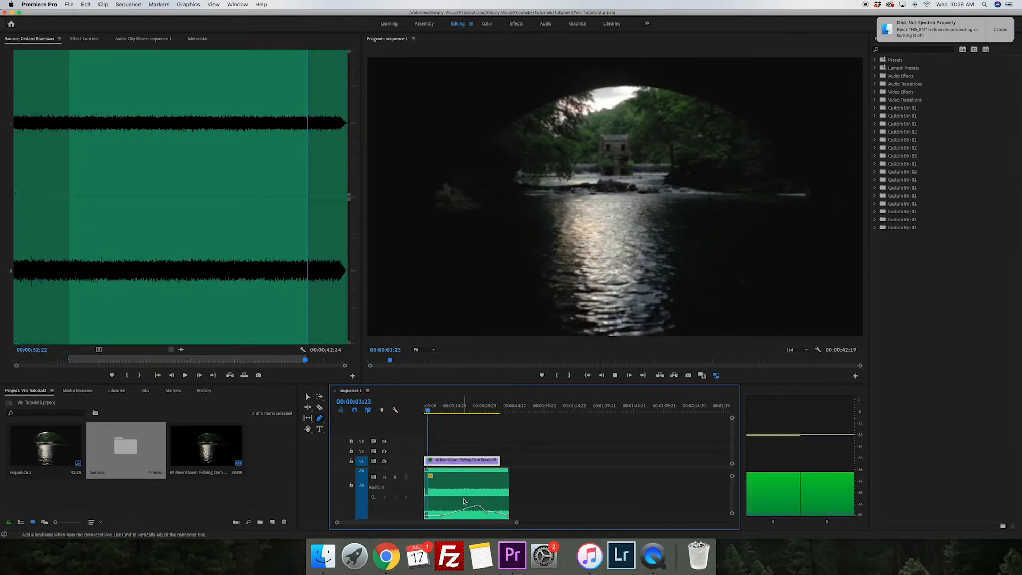
pyautogui.moveTo(732, 513); pyautogui.dragTo(733, 516)
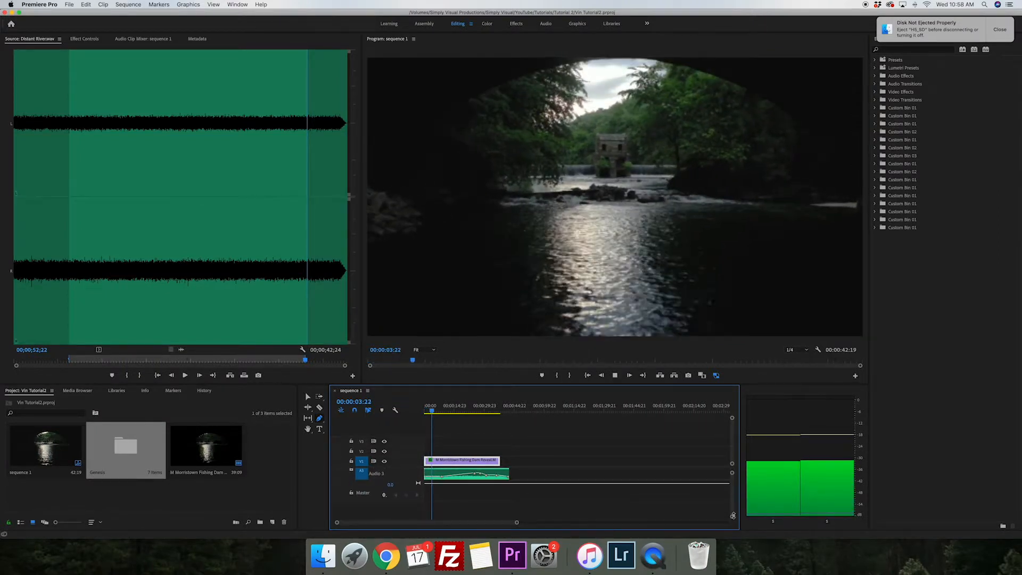
pyautogui.scroll(4, 616, 511)
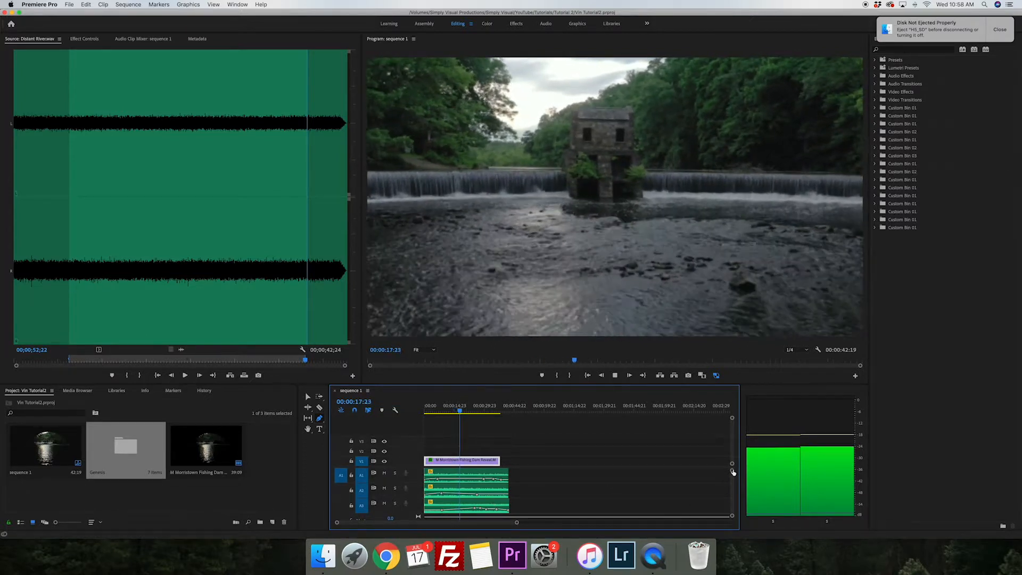
pyautogui.moveTo(732, 471); pyautogui.dragTo(732, 472)
pyautogui.press('space')
pyautogui.scroll(-3, 484, 491)
pyautogui.scroll(-3, 484, 491)
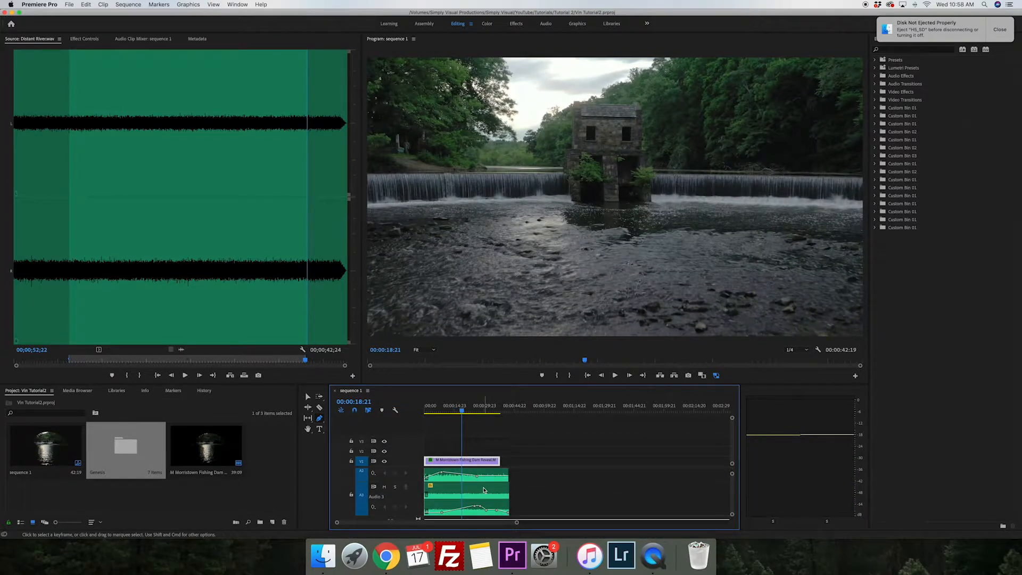
# Smooth Distant River's rise by moving its fade-in keyframe earlier and lowering its peak keyframe, and play from the sequence start
pyautogui.click(442, 411)
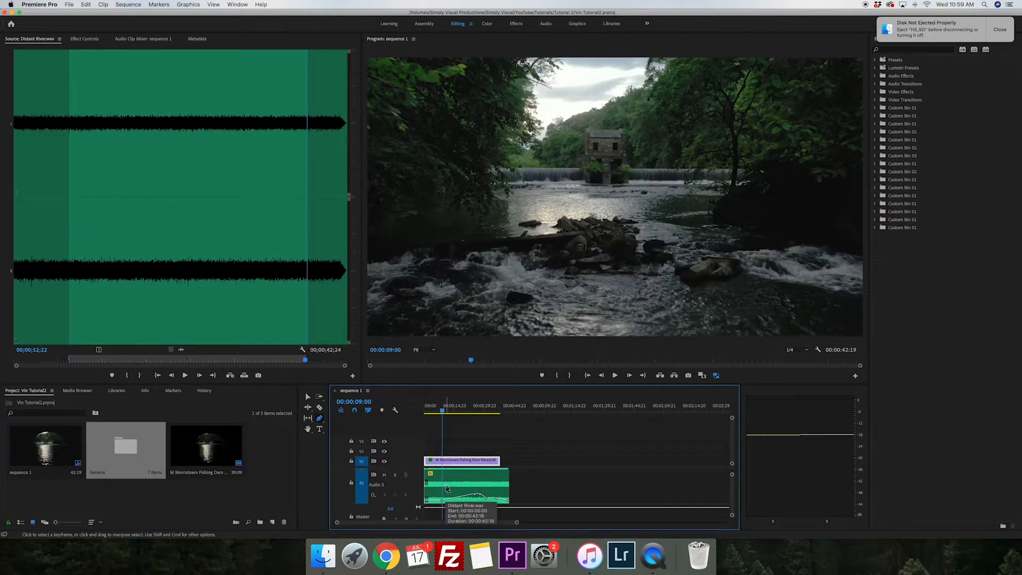
pyautogui.click(442, 500)
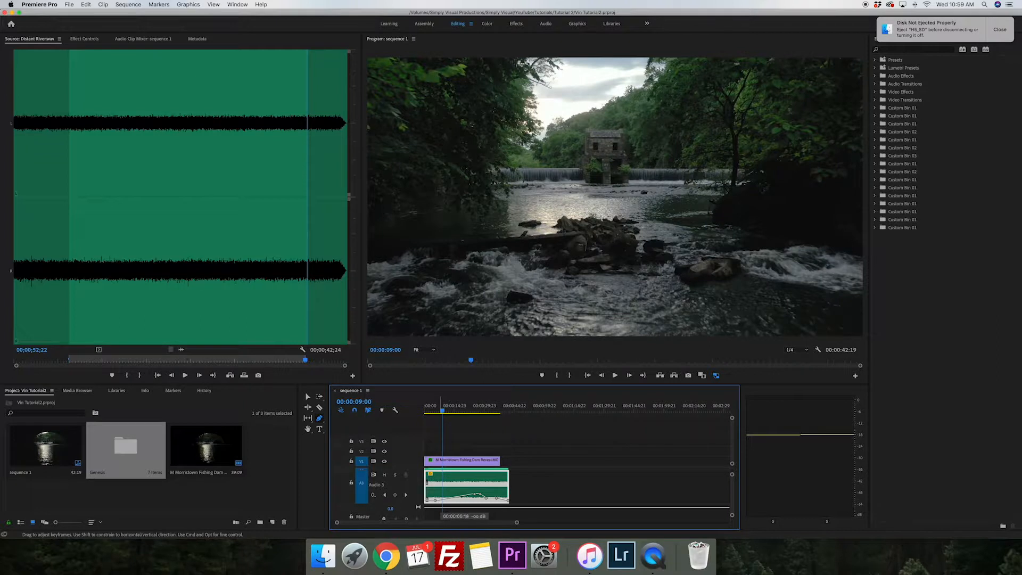
pyautogui.moveTo(427, 500); pyautogui.dragTo(427, 502)
pyautogui.moveTo(433, 407); pyautogui.dragTo(424, 408)
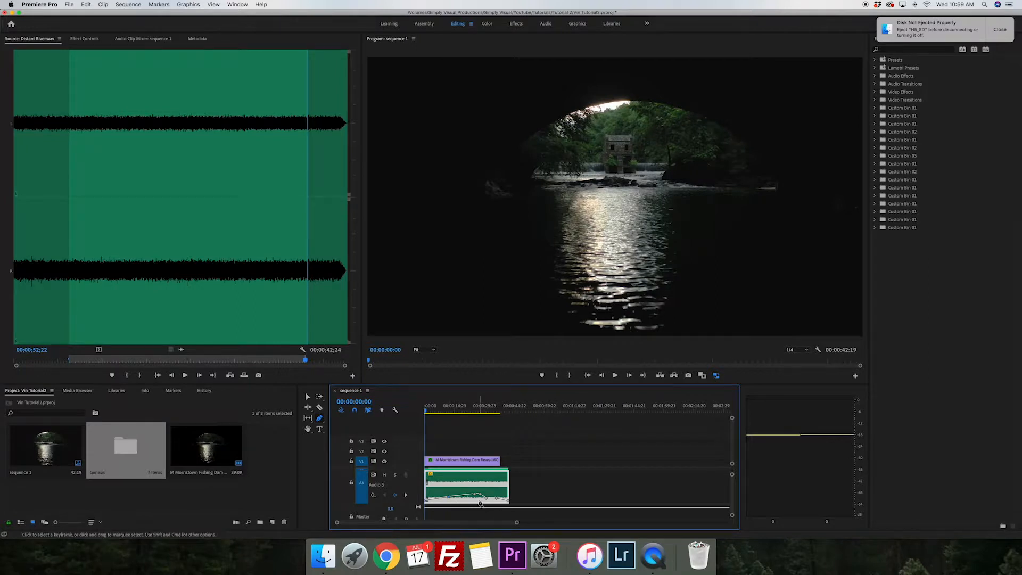
pyautogui.moveTo(475, 496); pyautogui.dragTo(478, 499)
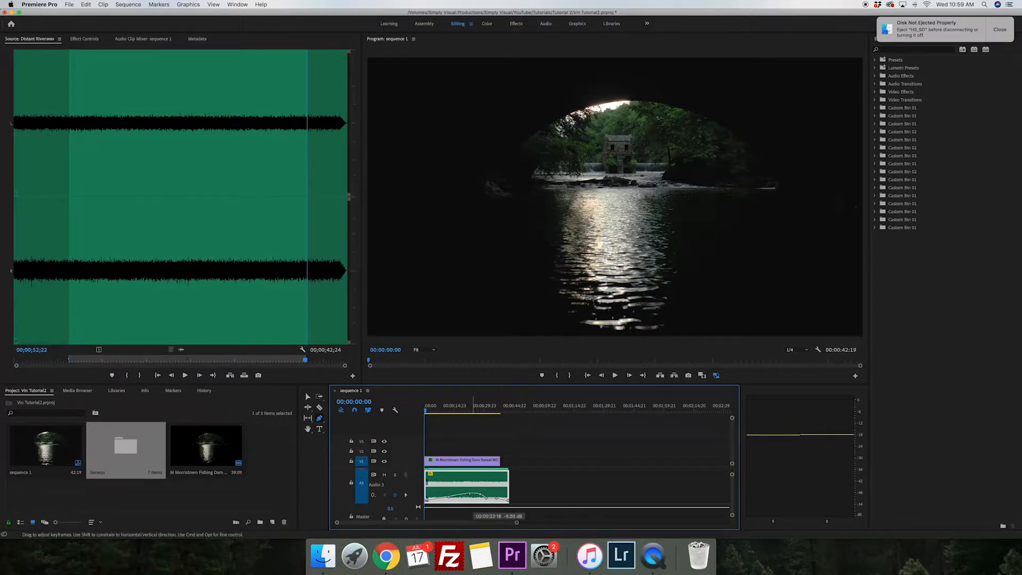
pyautogui.press('space')
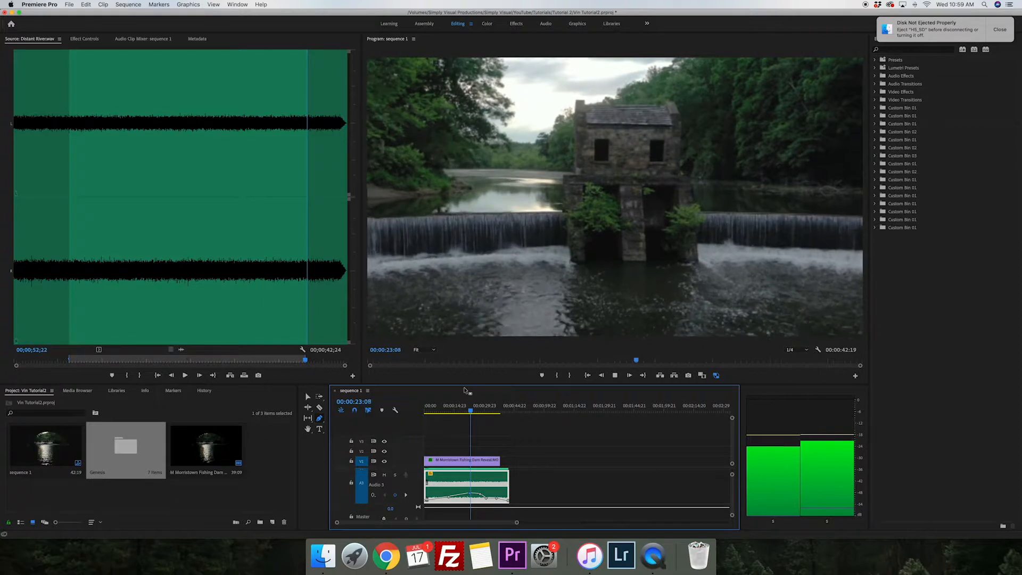
# Stop at 00:00:25:04, lower Lively Creek's fade-down keyframe slightly, and resume playback
pyautogui.press('space')
pyautogui.scroll(3, 486, 494)
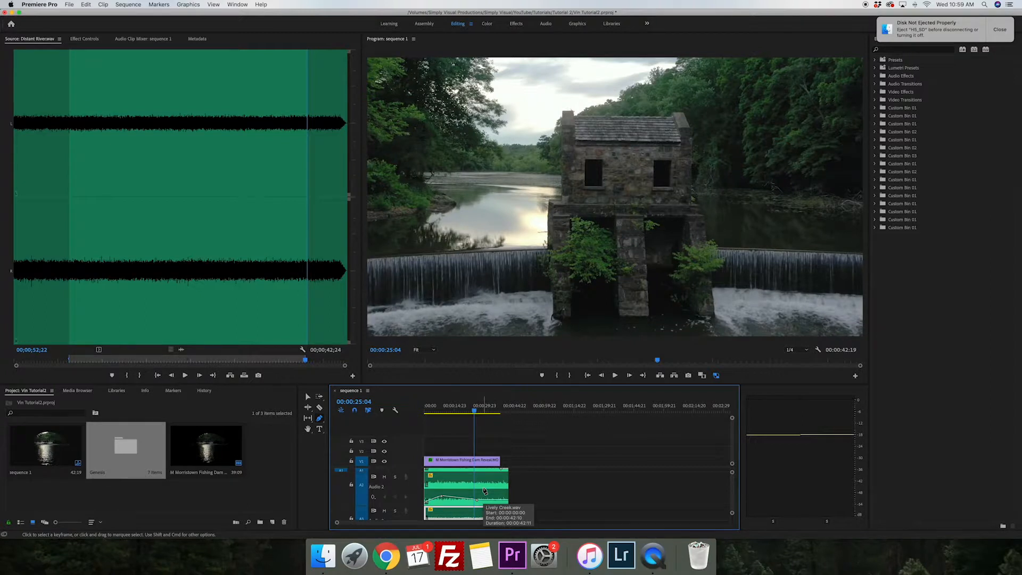
pyautogui.moveTo(476, 499)
pyautogui.mouseDown()
pyautogui.moveTo(466, 501)
pyautogui.moveTo(477, 501)
pyautogui.mouseUp()
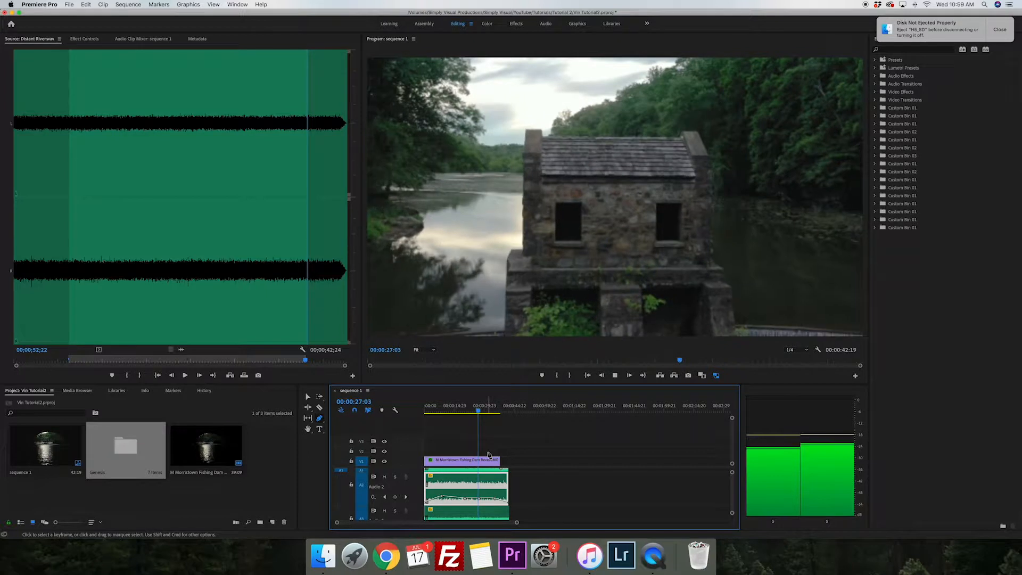
# Shift Distant River's fade-down keyframe slightly earlier after the dam, and play to 00:00:32:11
pyautogui.scroll(3, 492, 490)
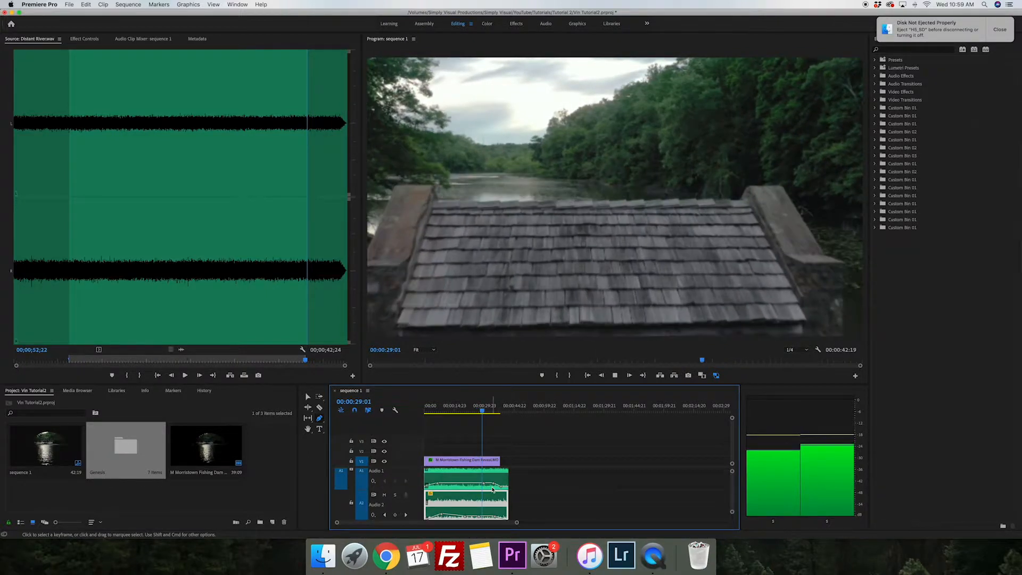
pyautogui.press('space')
pyautogui.scroll(-1, 495, 497)
pyautogui.scroll(-2, 495, 498)
pyautogui.moveTo(486, 503); pyautogui.dragTo(484, 502)
pyautogui.press('space')
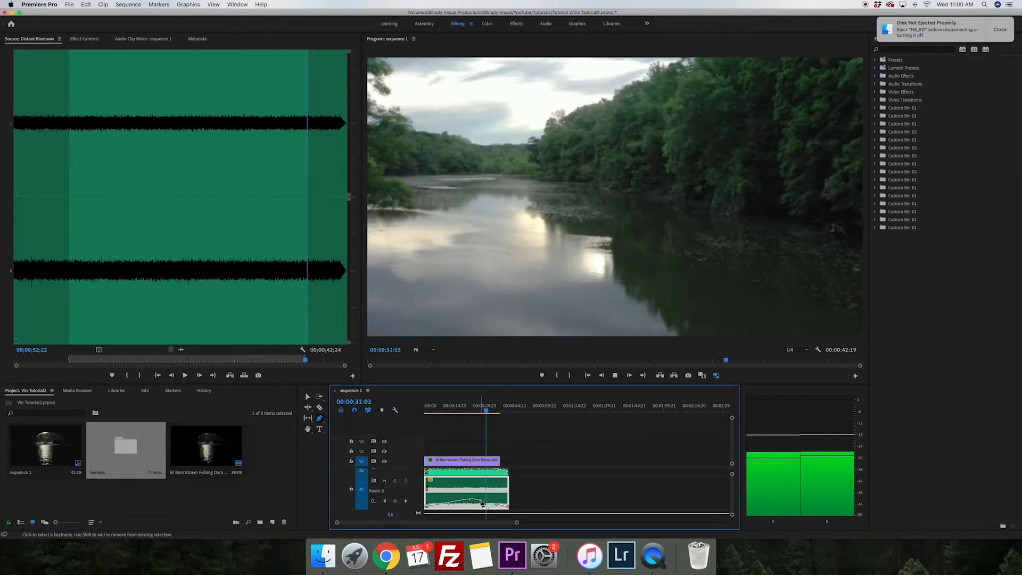
pyautogui.press('space')
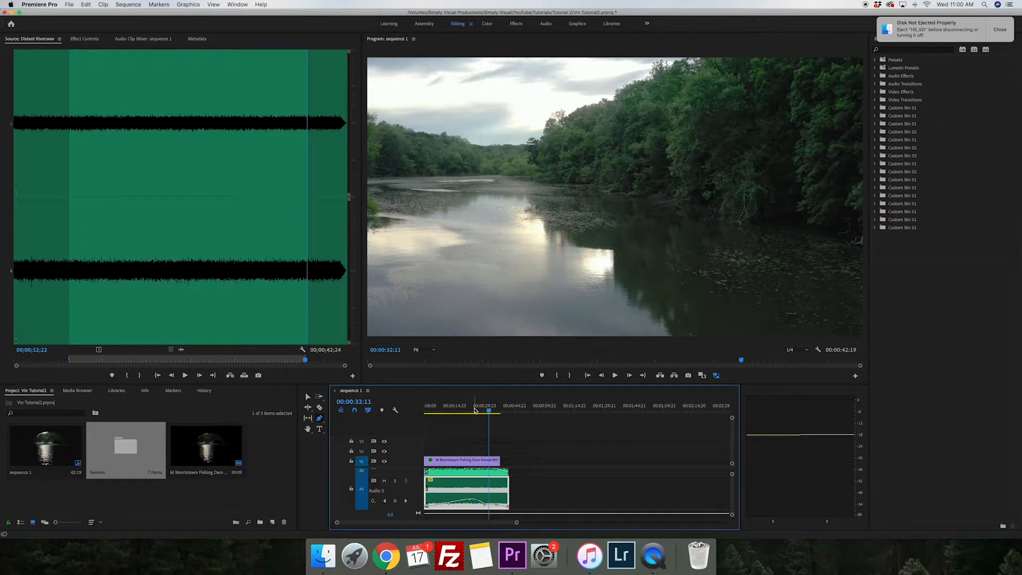
# Play the sequence from the start to 00:00:05:19 to check the adjusted water mix
pyautogui.press('Home')
pyautogui.click(442, 465)
pyautogui.press('space')
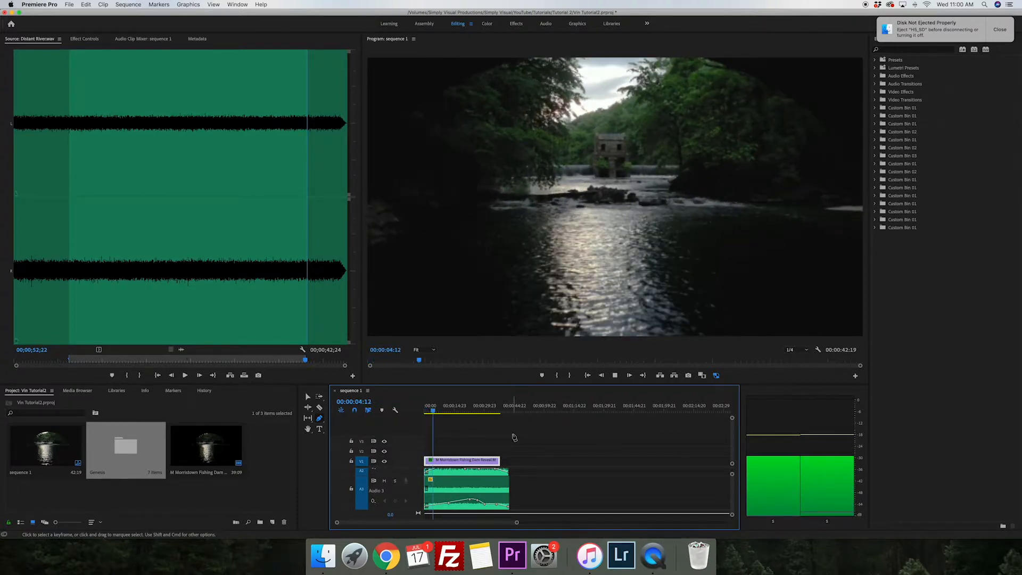
pyautogui.press('space')
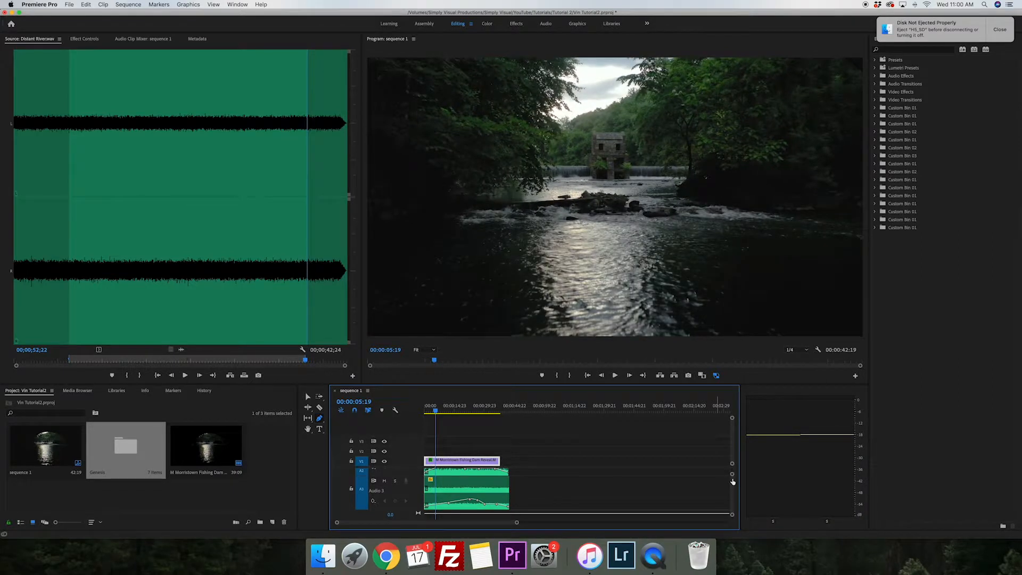
# Load Morning Birds.wav from the Genesis Nature bin as the source clip, and close the bin windows
pyautogui.doubleClick(126, 456)
pyautogui.moveTo(41, 231); pyautogui.dragTo(23, 298)
pyautogui.click(174, 105)
pyautogui.doubleClick(174, 105)
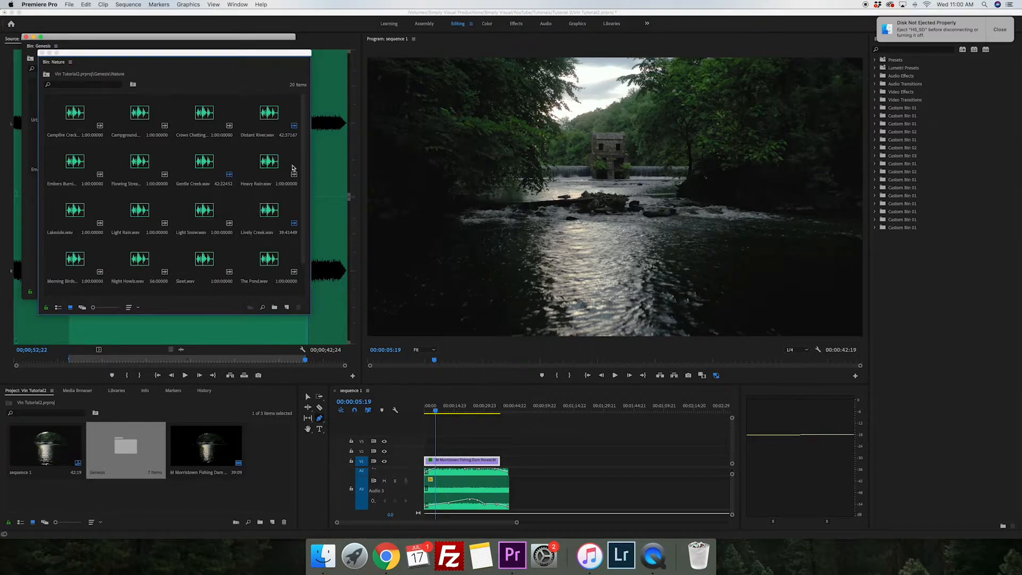
pyautogui.scroll(-2, 206, 227)
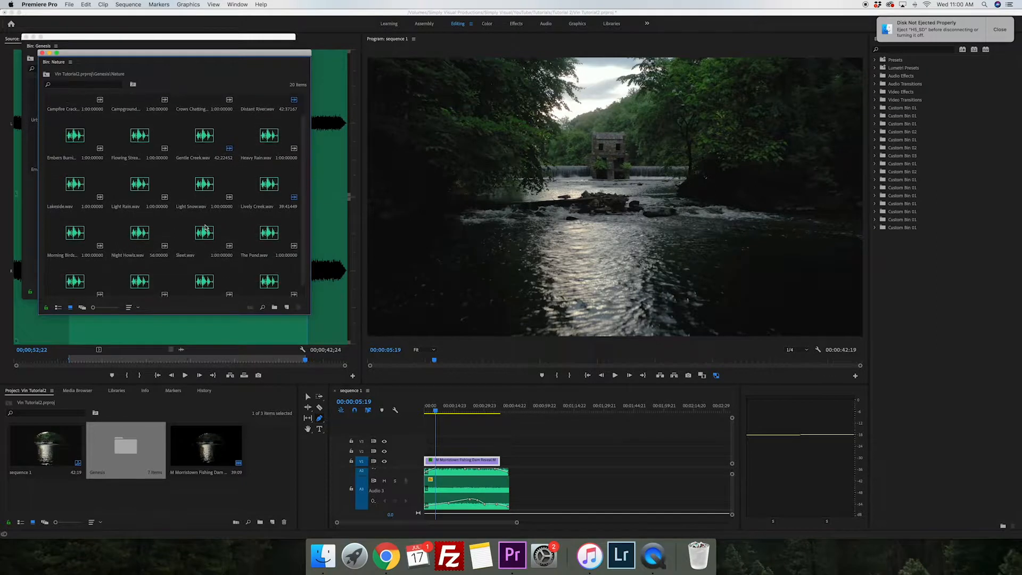
pyautogui.doubleClick(59, 237)
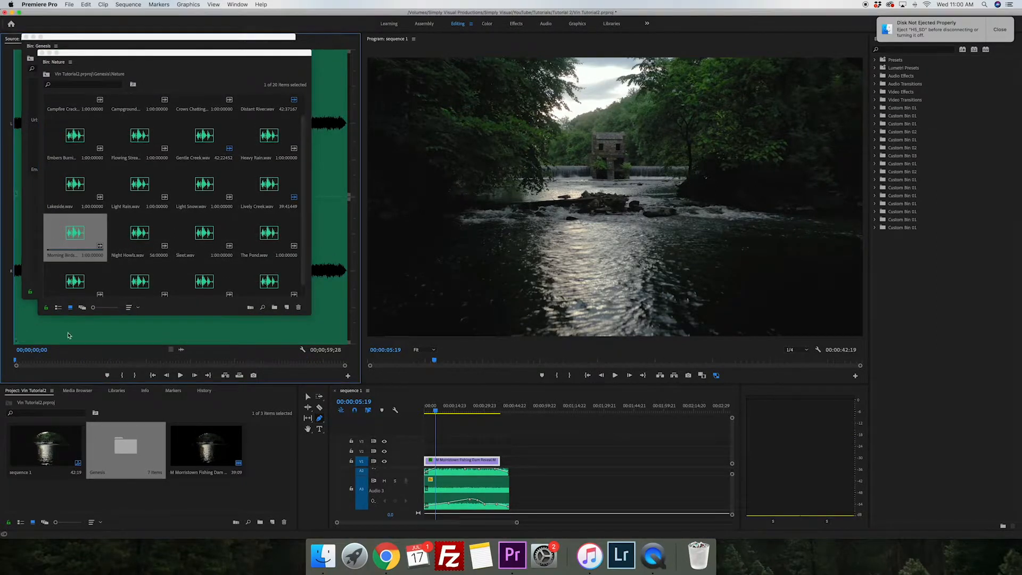
pyautogui.click(42, 53)
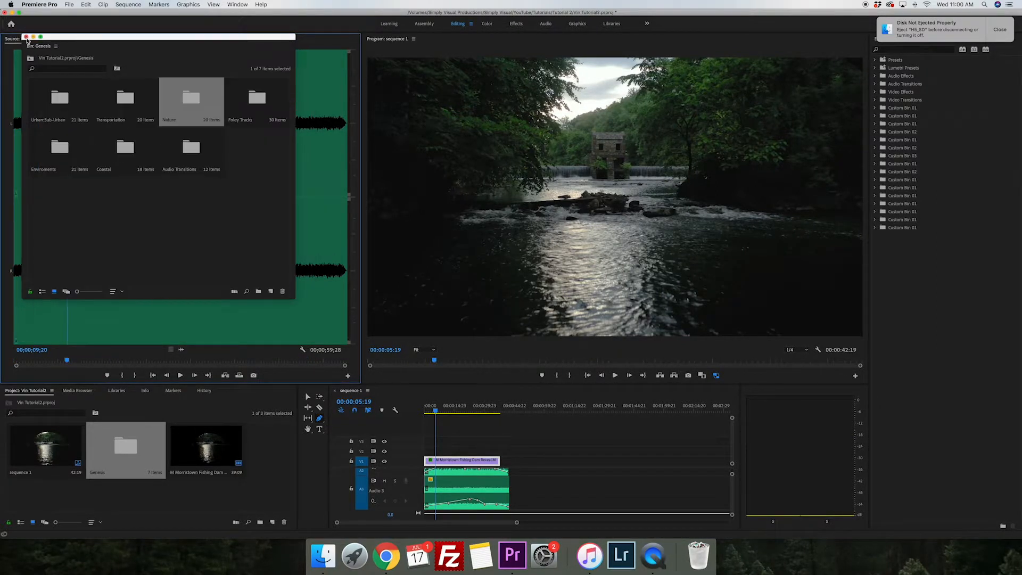
pyautogui.click(25, 37)
# Preview Morning Birds.wav and mark a section of 00;00;35;08 ending at 00;00;45;26
pyautogui.press('space')
pyautogui.click(119, 375)
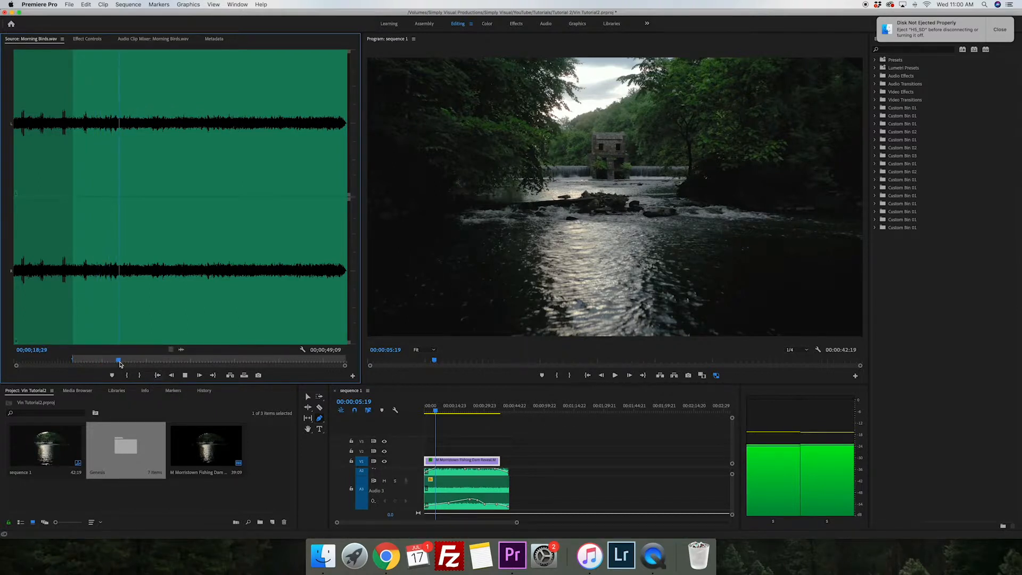
pyautogui.moveTo(120, 361); pyautogui.dragTo(160, 361)
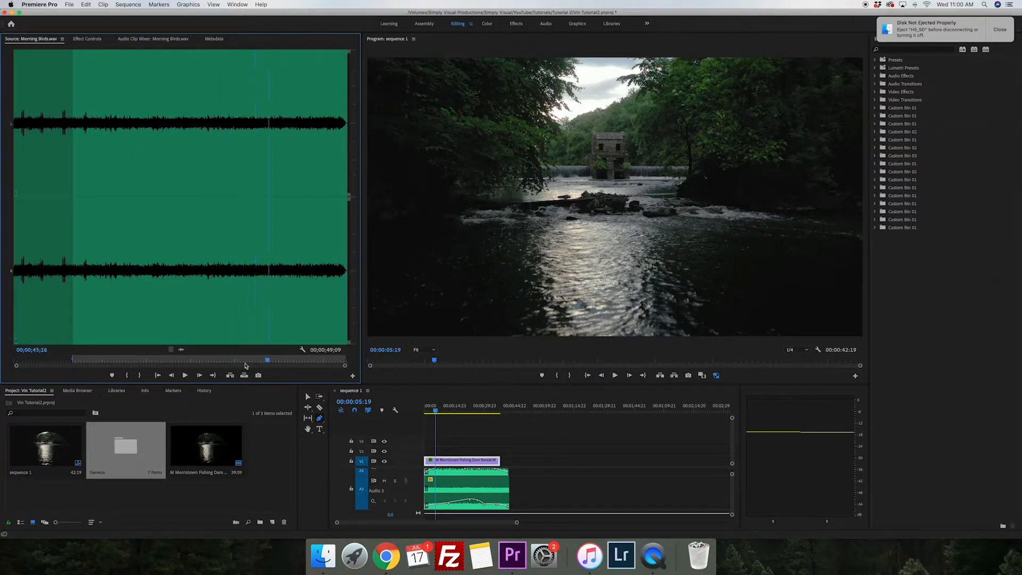
pyautogui.click(141, 376)
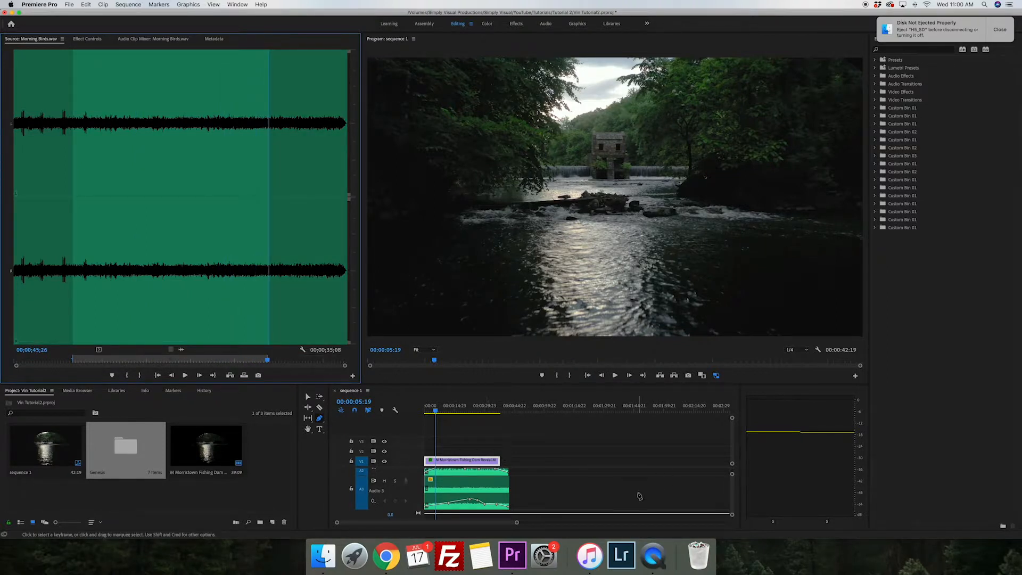
# Add an Audio 4 track and place the marked Morning Birds section on it at the sequence start
pyautogui.scroll(-3, 640, 497)
pyautogui.scroll(5, 530, 490)
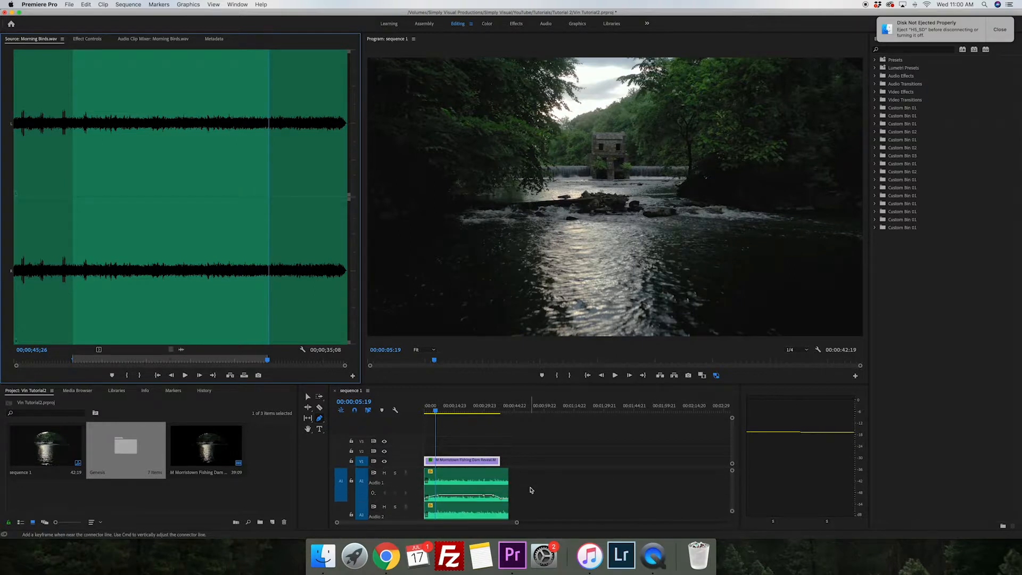
pyautogui.scroll(-5, 530, 490)
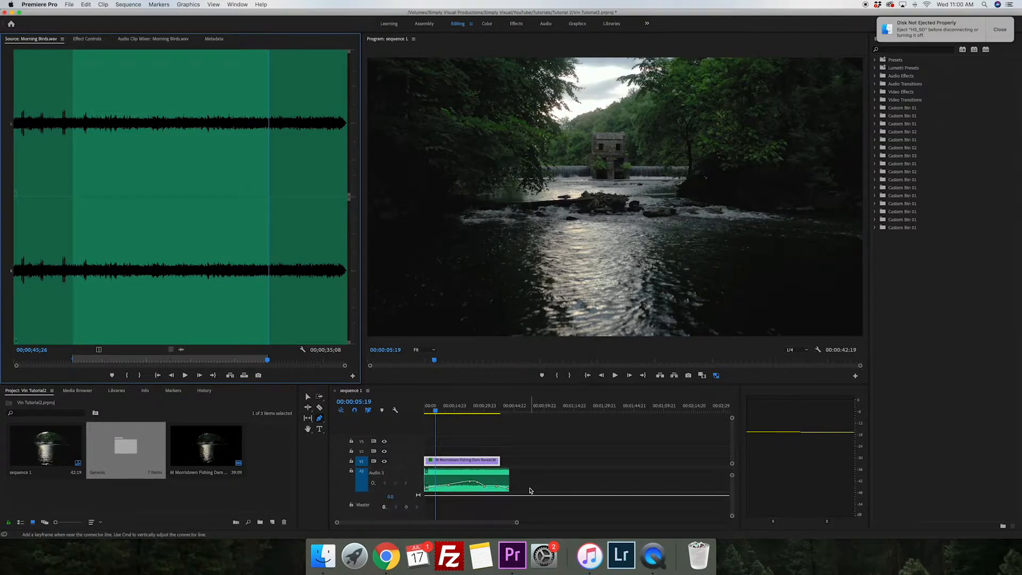
pyautogui.rightClick(417, 476)
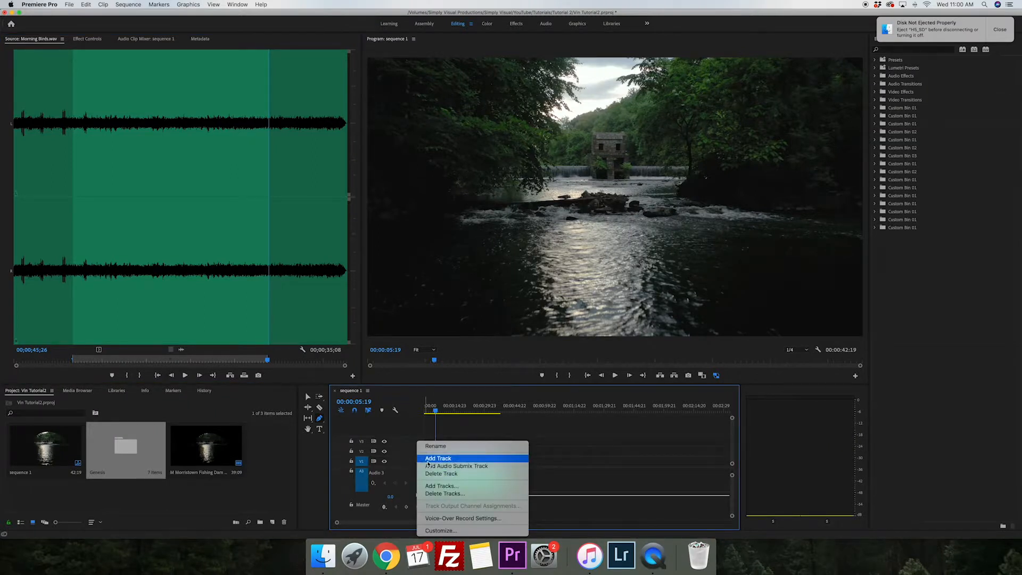
pyautogui.click(429, 459)
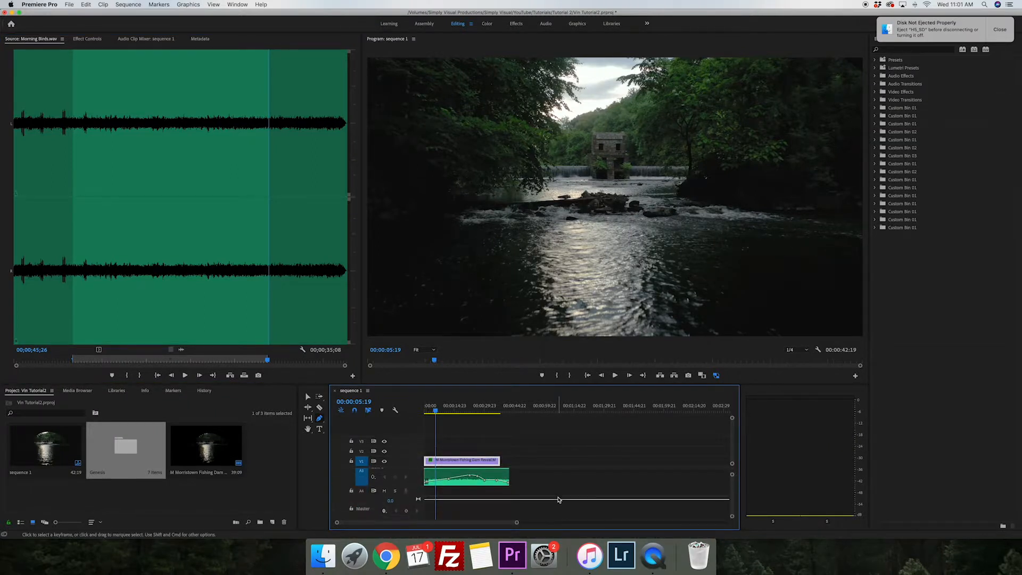
pyautogui.moveTo(180, 347); pyautogui.dragTo(424, 494)
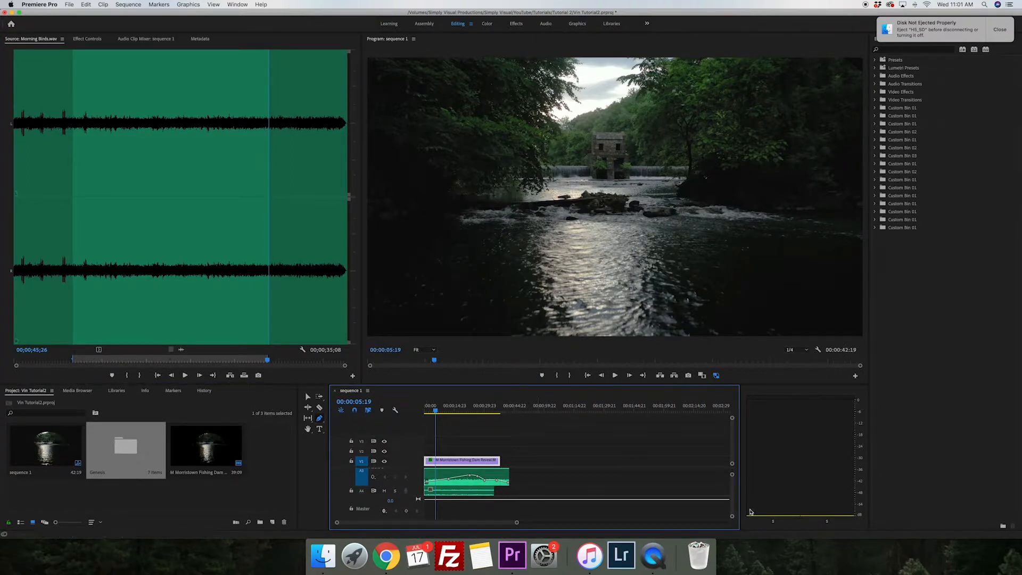
# Keyframe a gradual volume fade-in on the Morning Birds clip and extend its end to match the video clip
pyautogui.moveTo(733, 517); pyautogui.dragTo(733, 515)
pyautogui.scroll(-5, 608, 494)
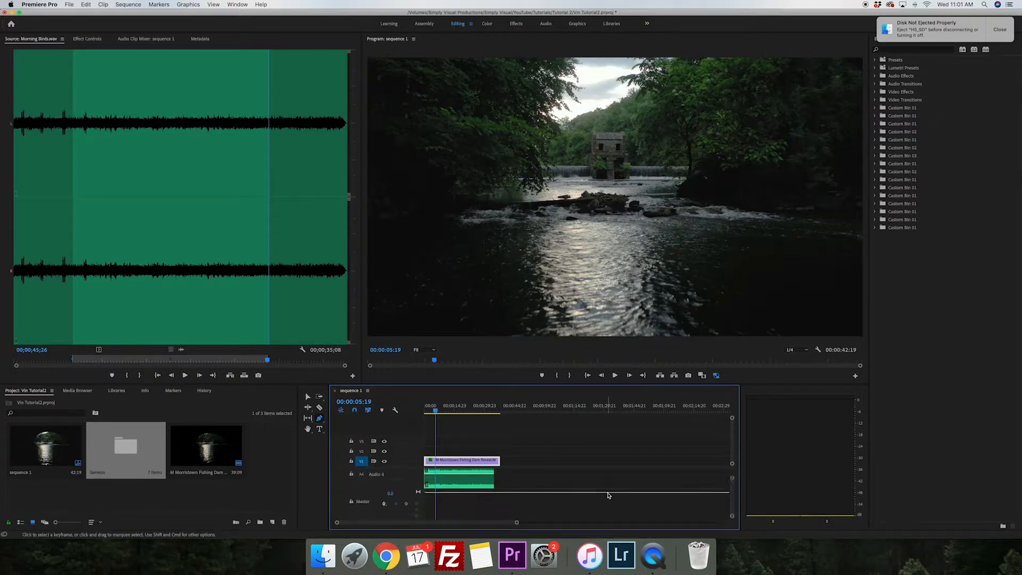
pyautogui.scroll(1, 609, 496)
pyautogui.moveTo(454, 485); pyautogui.dragTo(497, 486)
pyautogui.click(307, 396)
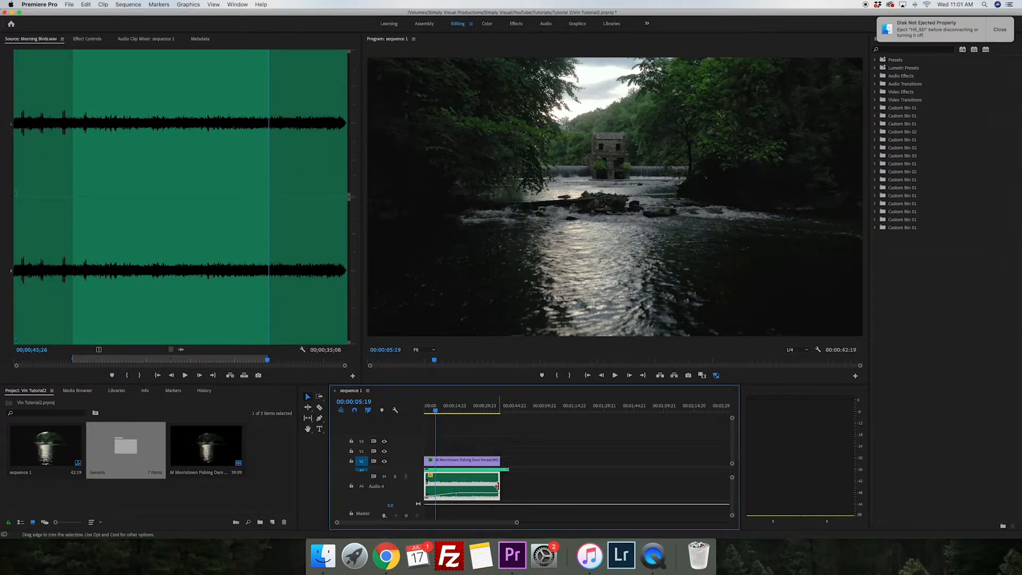
# Add fade-out keyframes near the end of the Morning Birds clip, and play the sequence to hear the mix
pyautogui.click(319, 418)
pyautogui.click(481, 494)
pyautogui.click(490, 493)
pyautogui.moveTo(498, 493); pyautogui.dragTo(527, 503)
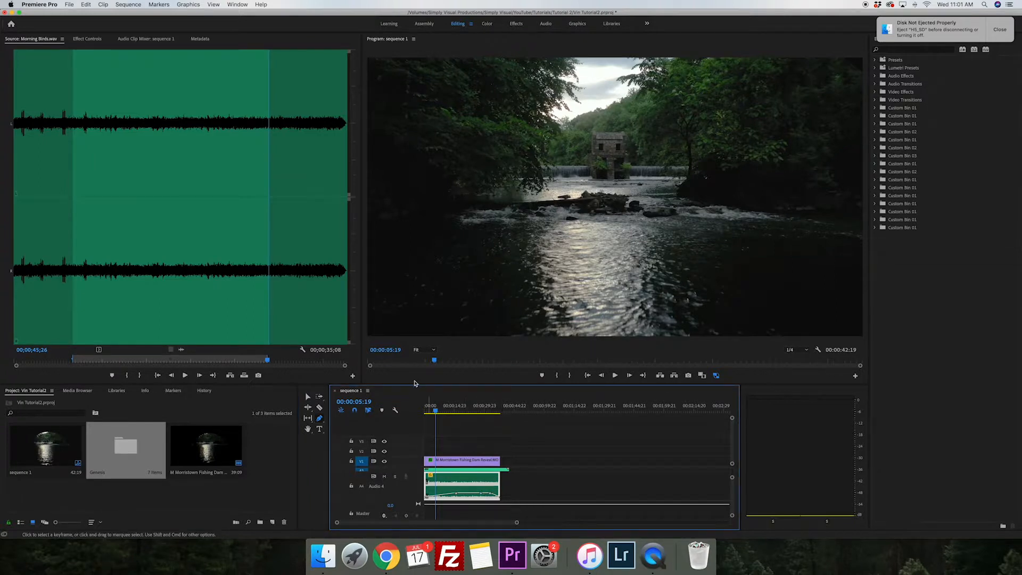
pyautogui.press('space')
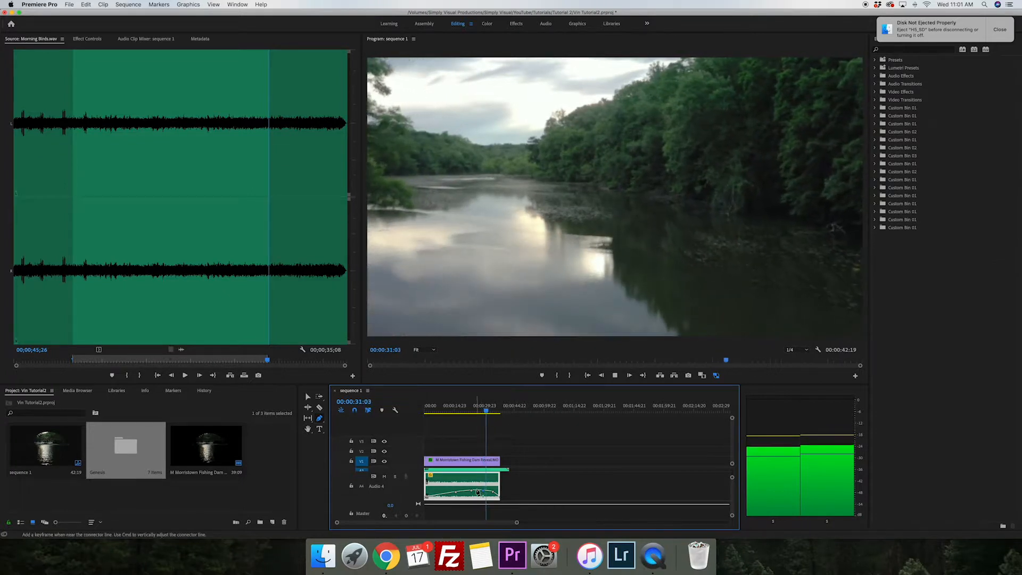
# Save the project, and open the Genesis bin in an enlarged window
pyautogui.press('super+s')
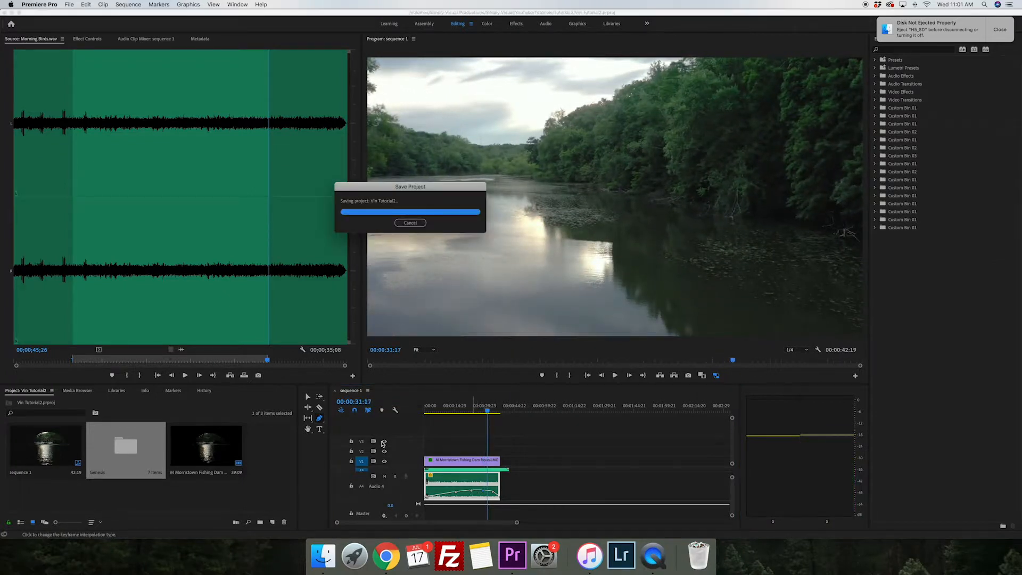
pyautogui.doubleClick(150, 450)
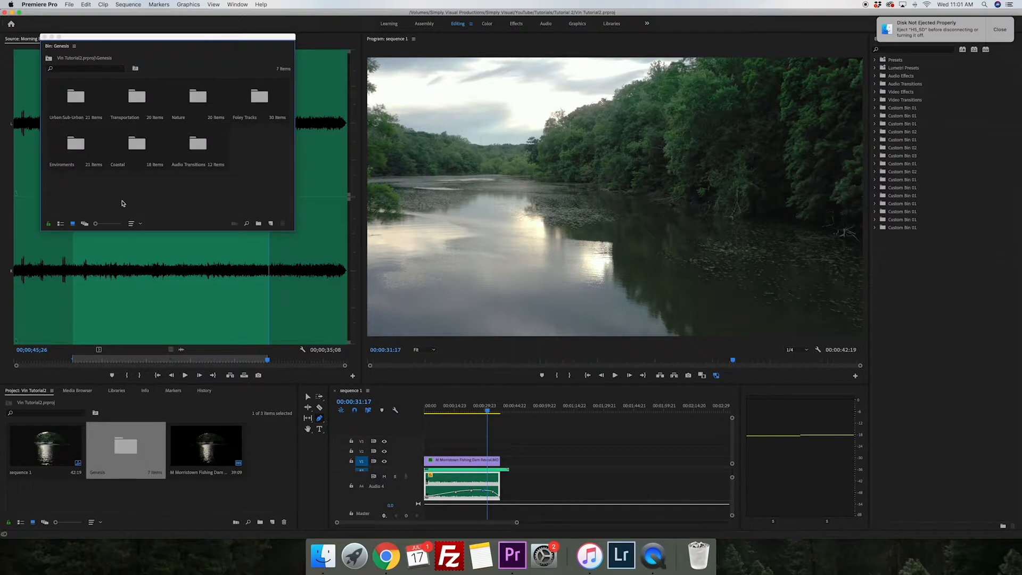
pyautogui.moveTo(44, 229); pyautogui.dragTo(4, 278)
pyautogui.moveTo(291, 279); pyautogui.dragTo(342, 327)
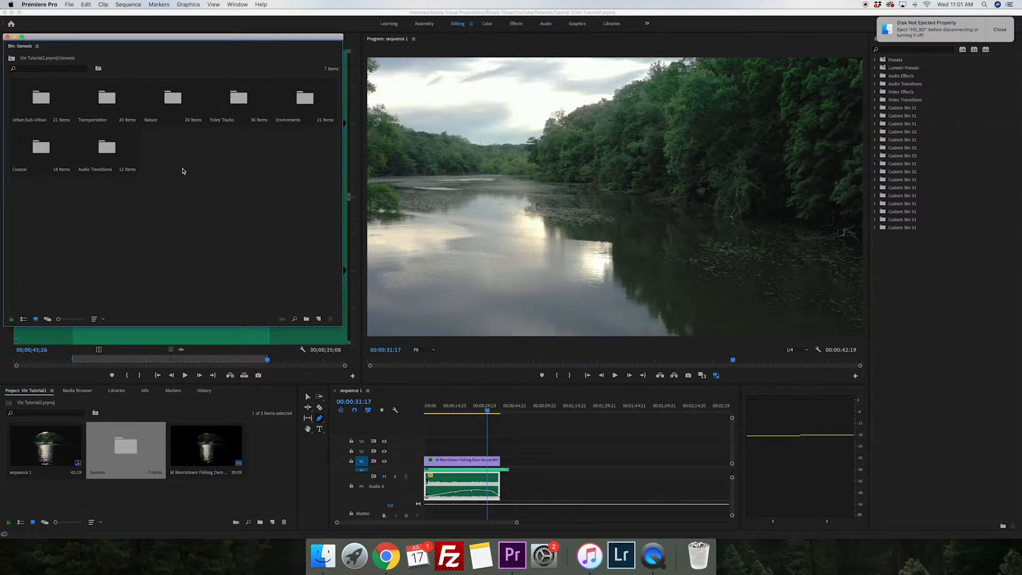
# Check the Nature bin, and load Suburban Evening.wav from the Urban/Sub-Urban bin into the Source Monitor, closing the bin windows
pyautogui.doubleClick(162, 104)
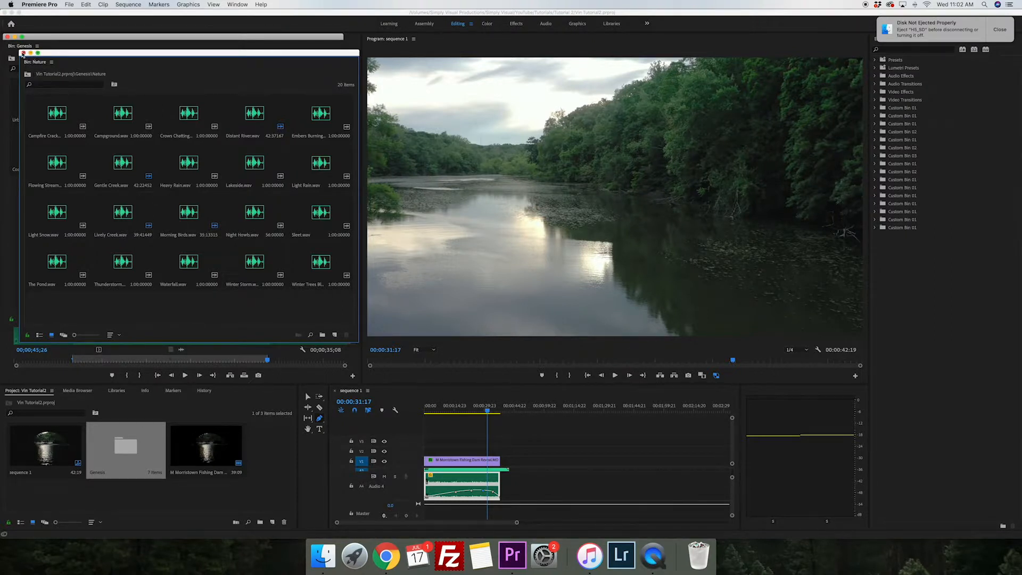
pyautogui.click(23, 53)
pyautogui.doubleClick(26, 108)
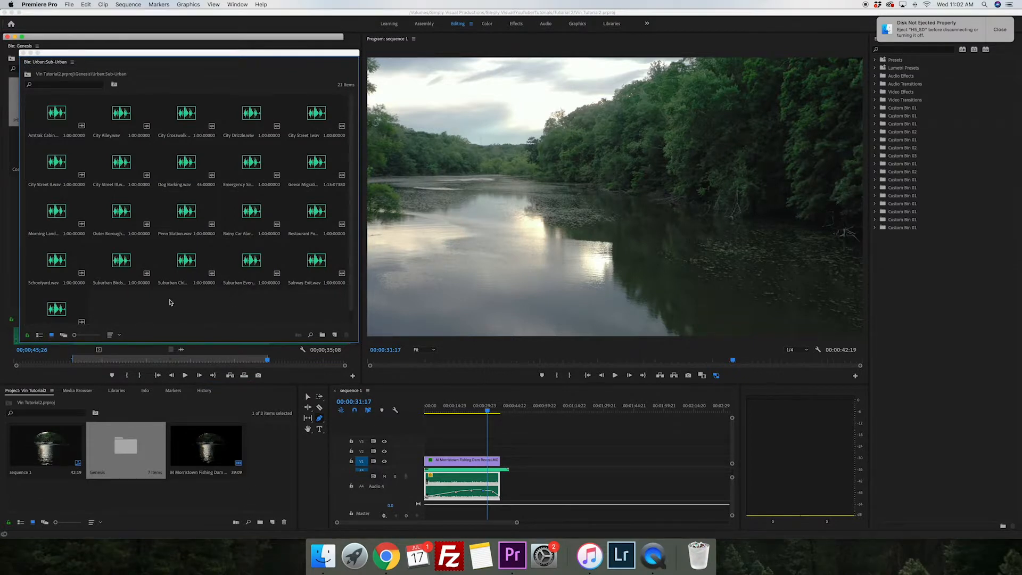
pyautogui.scroll(-1, 169, 304)
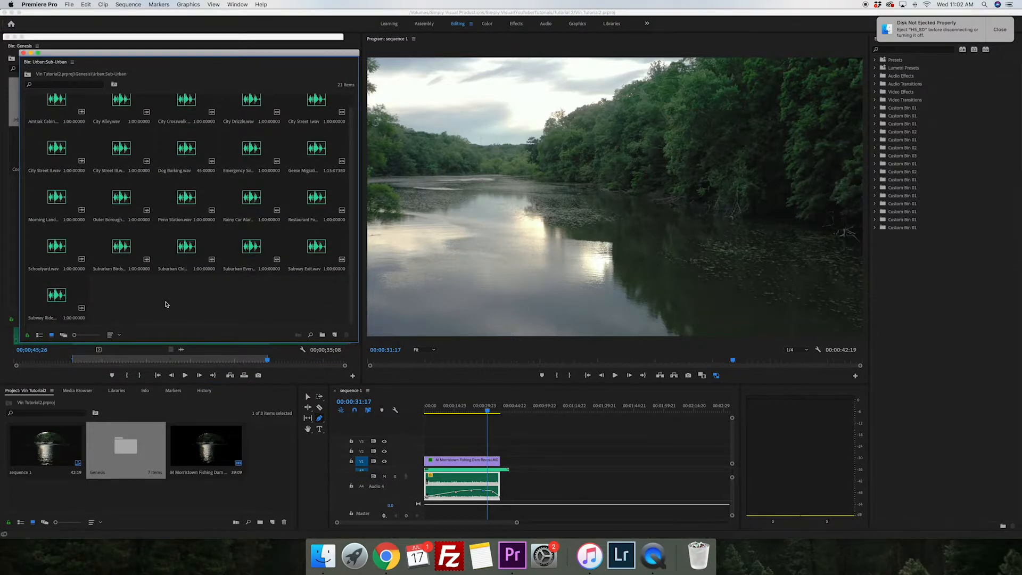
pyautogui.click(234, 251)
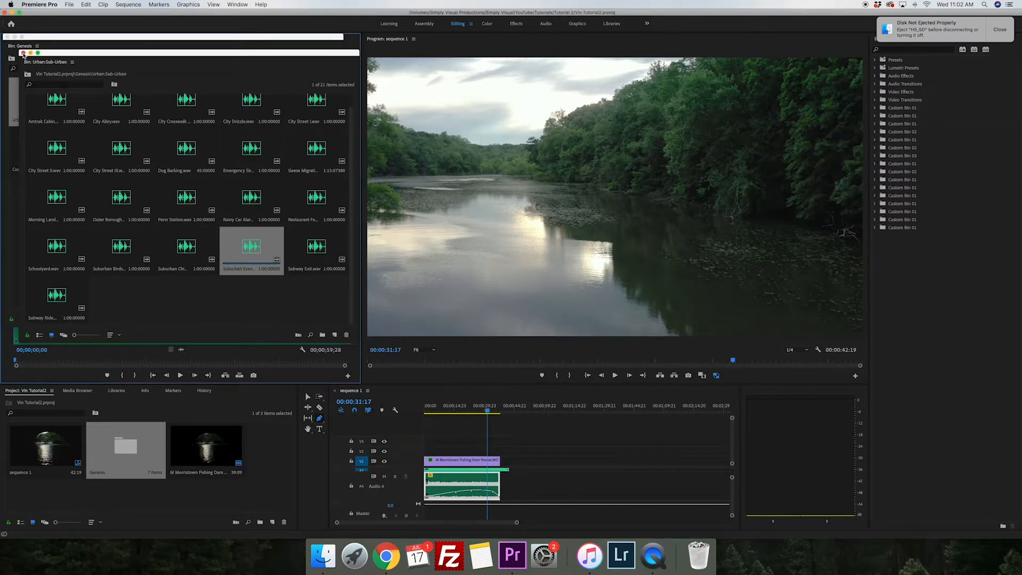
pyautogui.click(22, 54)
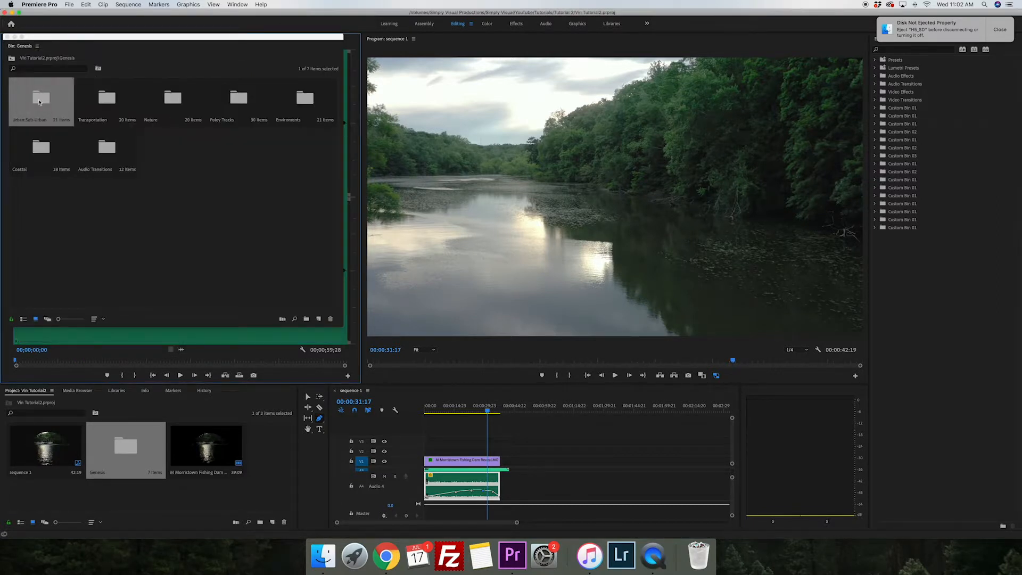
pyautogui.click(8, 38)
# Preview Suburban Evening.wav and mark a section of 00;00;31;07 ending at 00;00;44;04
pyautogui.click(85, 362)
pyautogui.click(121, 375)
pyautogui.press('space')
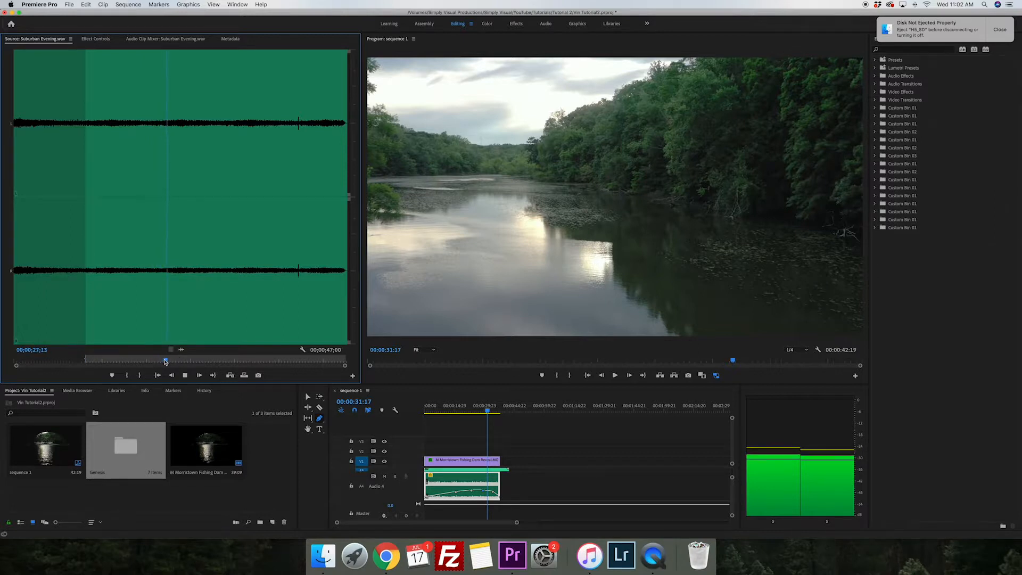
pyautogui.click(258, 362)
pyautogui.click(140, 376)
# Add an audio track, place the marked Suburban Evening section at the sequence start, and extend its end to match the video clip
pyautogui.click(410, 493)
pyautogui.rightClick(410, 493)
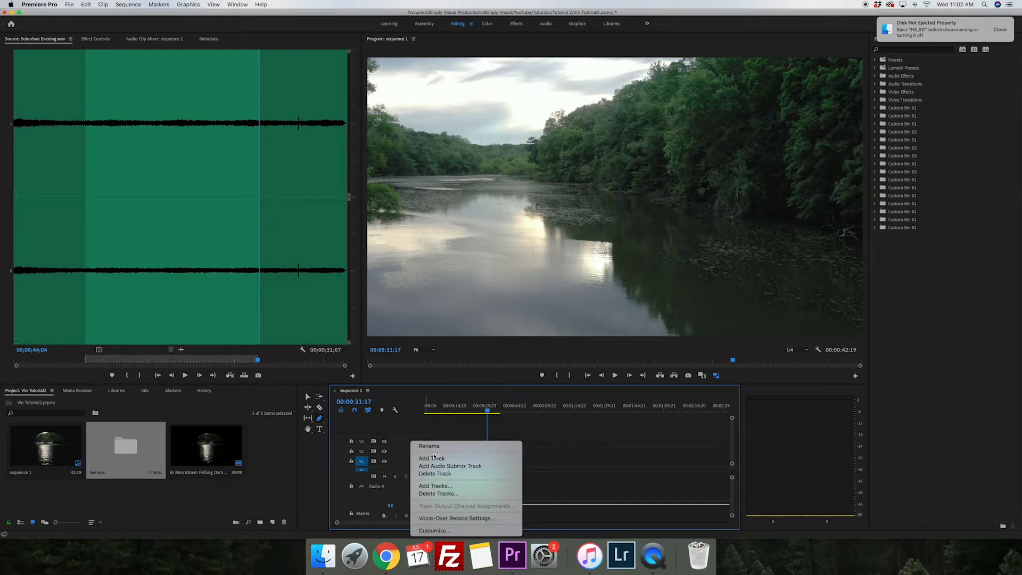
pyautogui.click(434, 459)
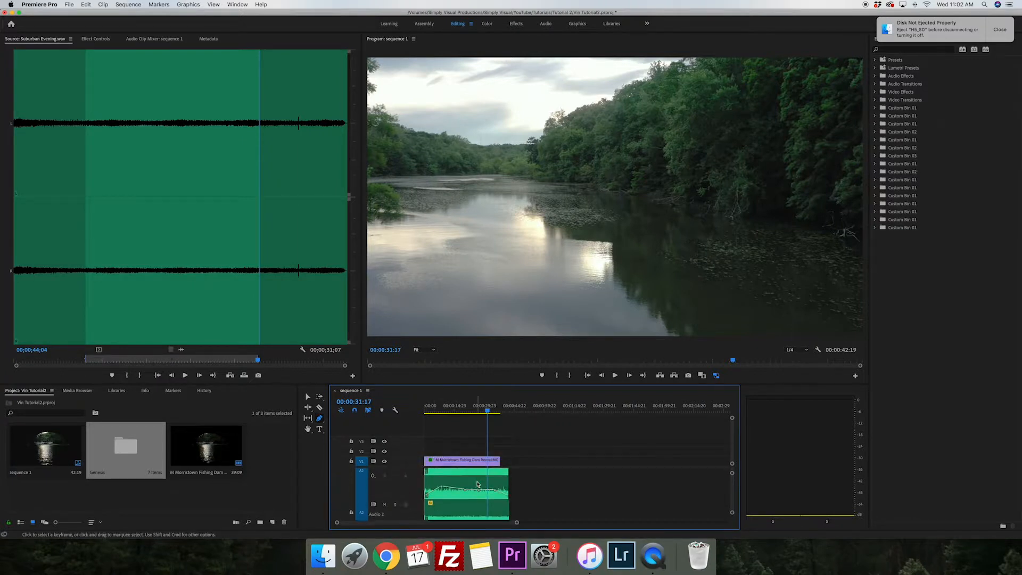
pyautogui.moveTo(181, 349); pyautogui.dragTo(430, 501)
pyautogui.click(307, 397)
pyautogui.moveTo(485, 498); pyautogui.dragTo(500, 502)
pyautogui.moveTo(732, 477); pyautogui.dragTo(732, 481)
pyautogui.scroll(-3, 522, 499)
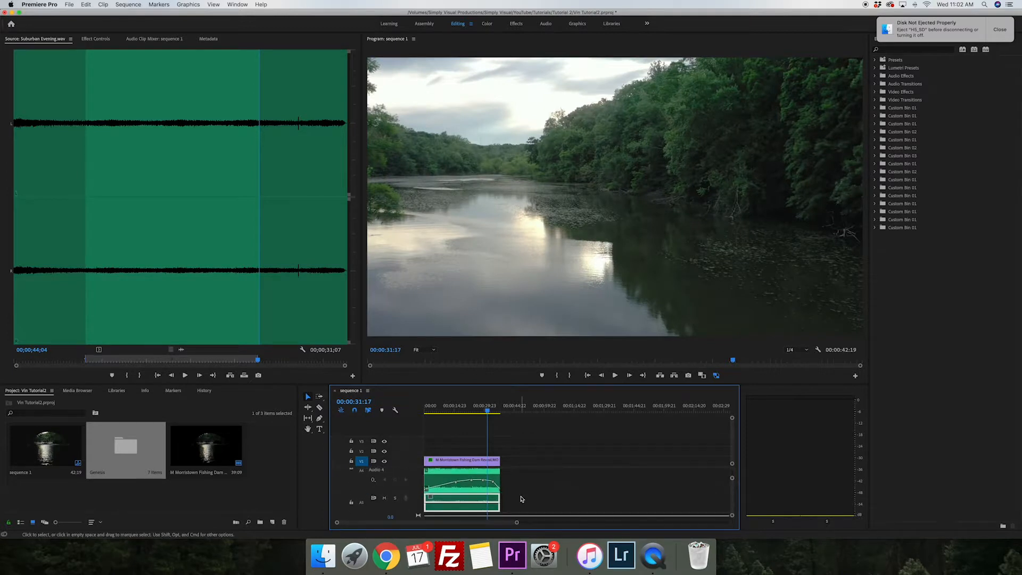
# Lower the Suburban Evening clip's volume and keyframe a gradual fade-in from the sequence start
pyautogui.moveTo(462, 498); pyautogui.dragTo(462, 502)
pyautogui.press('Home')
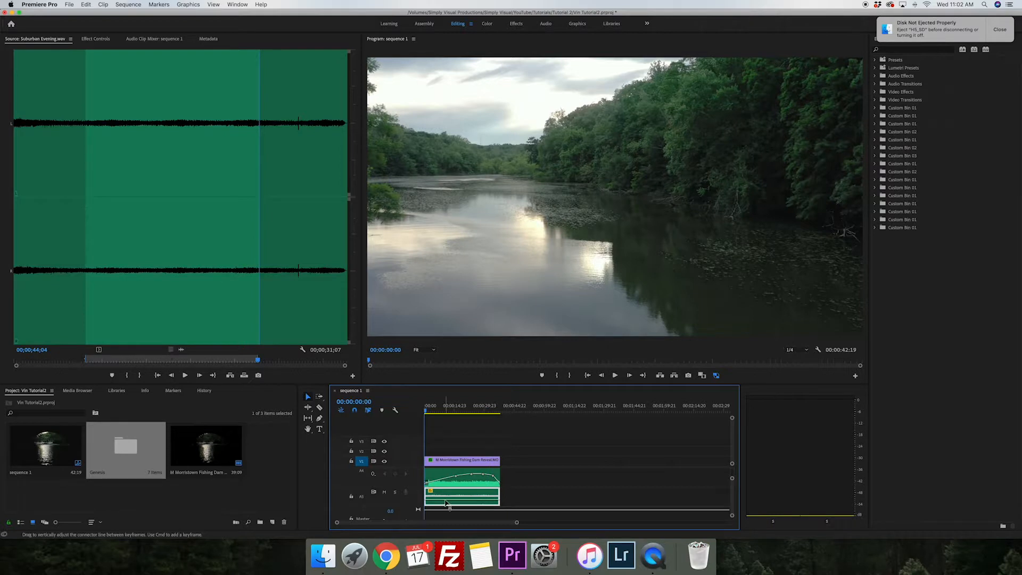
pyautogui.click(319, 418)
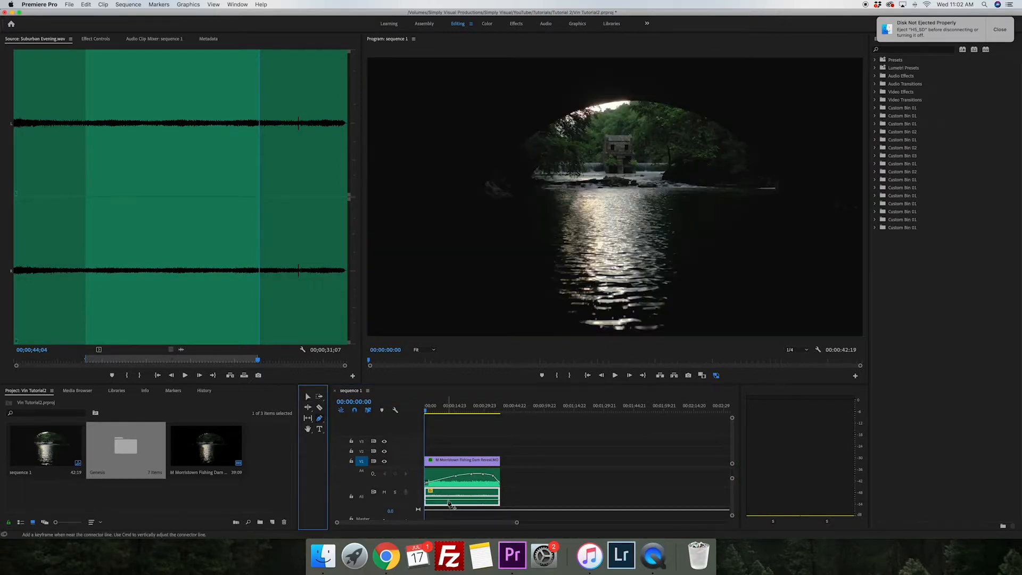
pyautogui.moveTo(438, 500); pyautogui.dragTo(438, 503)
# Play the sequence and temporarily solo the Suburban Evening track to compare it with the full mix
pyautogui.press('space')
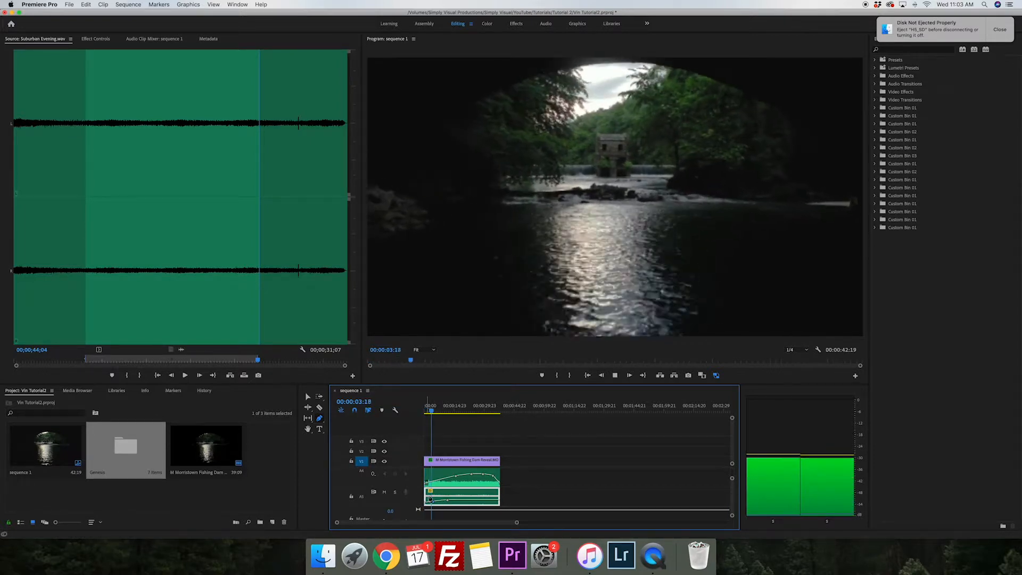
pyautogui.moveTo(733, 480); pyautogui.dragTo(732, 482)
pyautogui.scroll(-5, 596, 491)
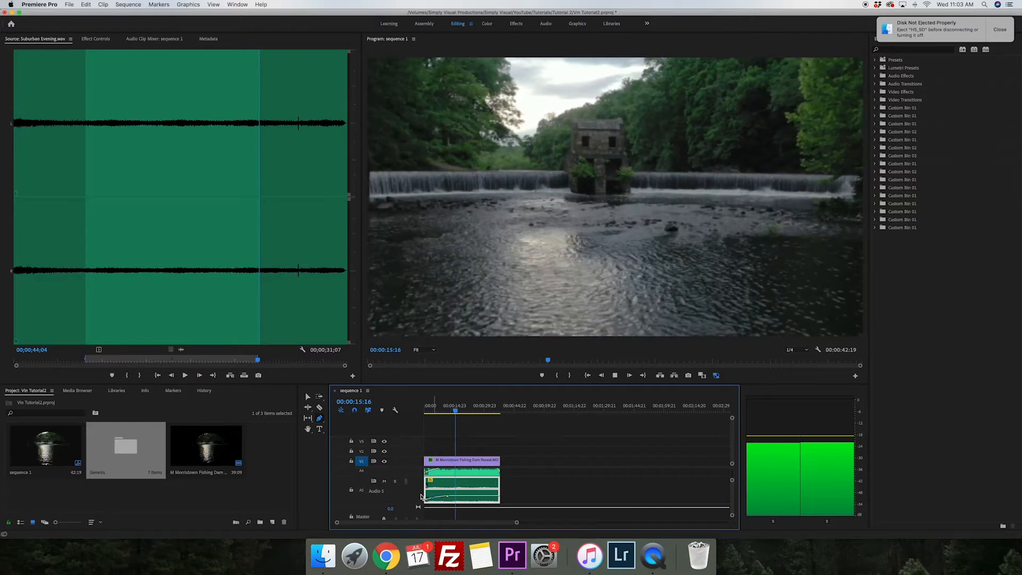
pyautogui.click(395, 482)
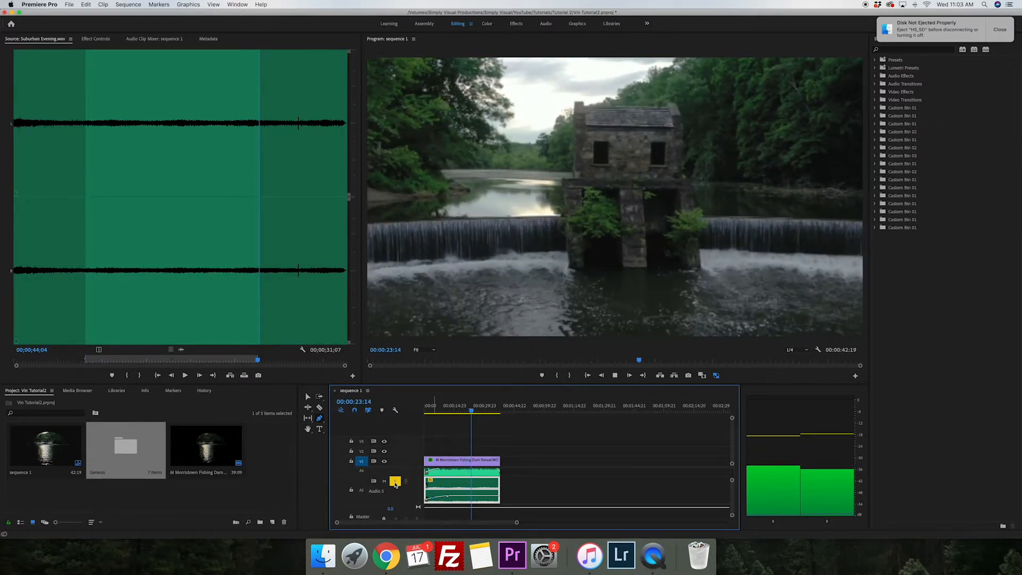
pyautogui.click(395, 482)
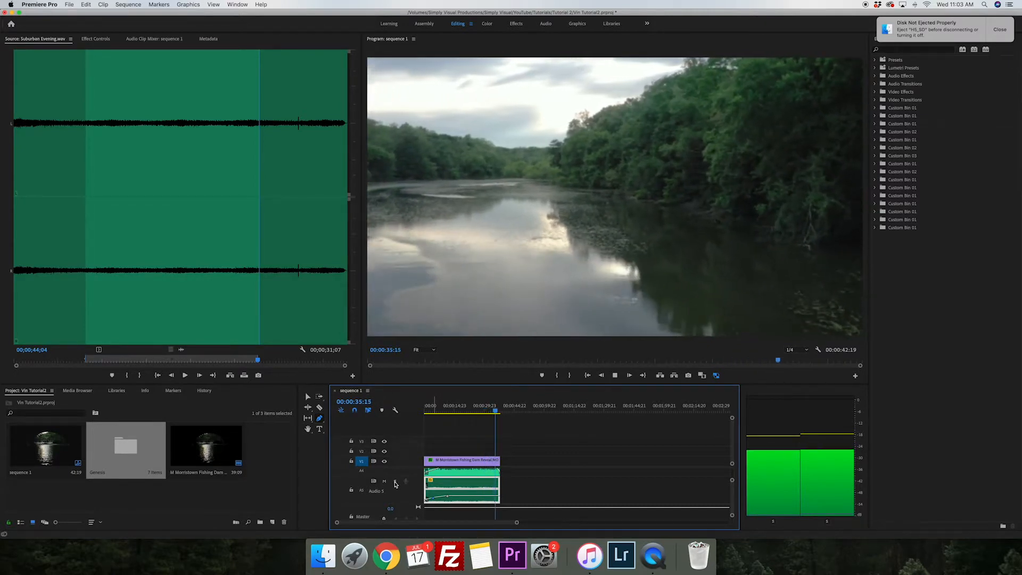
# Add another empty audio track to the sequence and set the playhead at 00:00:26:04
pyautogui.click(425, 410)
pyautogui.moveTo(733, 481); pyautogui.dragTo(732, 479)
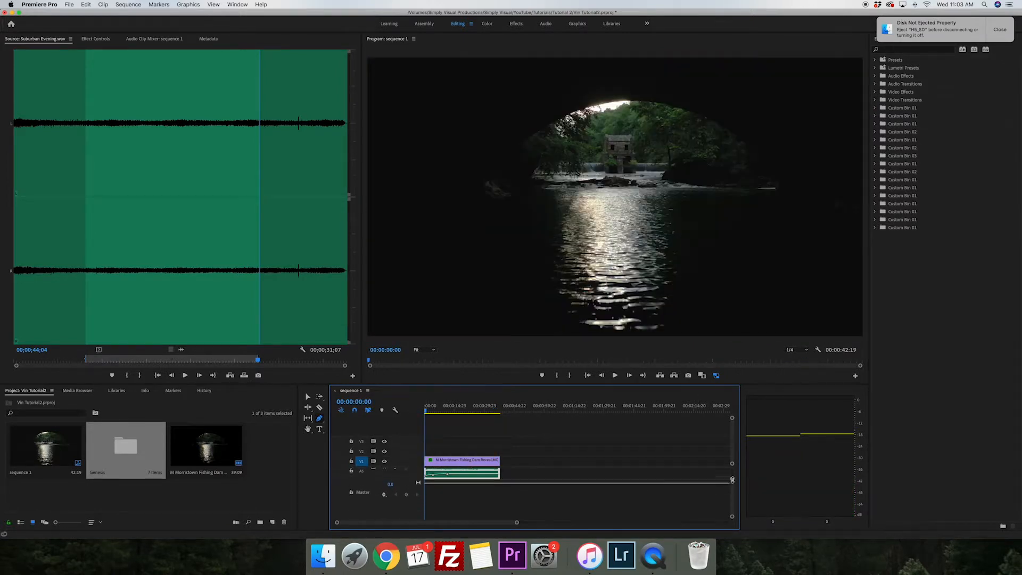
pyautogui.rightClick(411, 477)
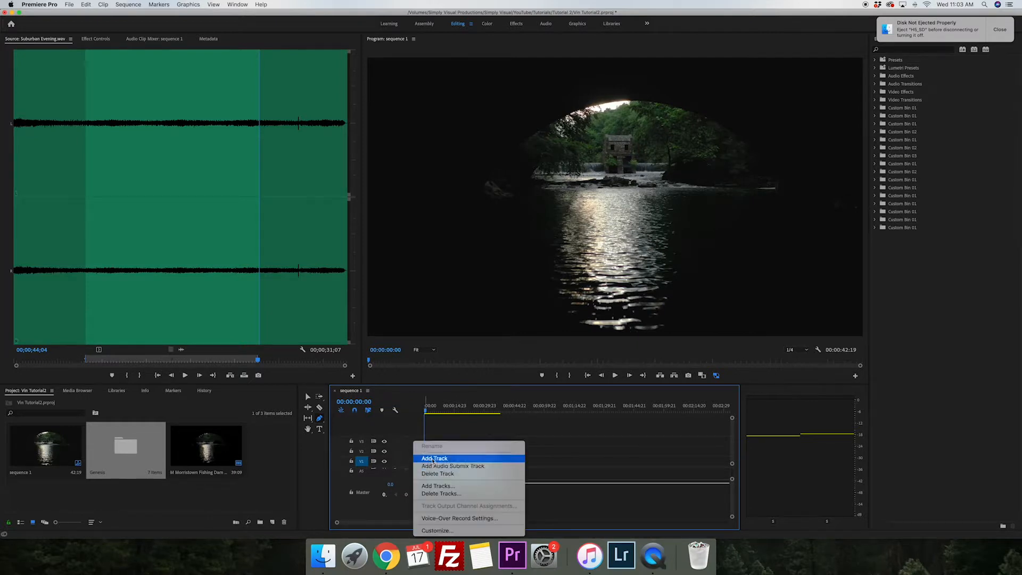
pyautogui.click(447, 458)
pyautogui.scroll(-5, 469, 503)
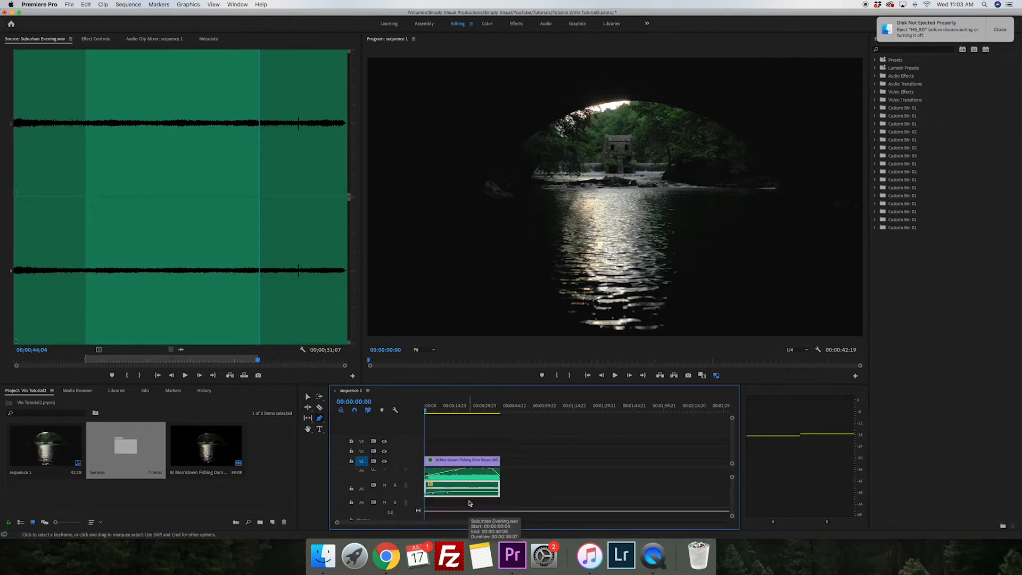
pyautogui.scroll(1, 469, 503)
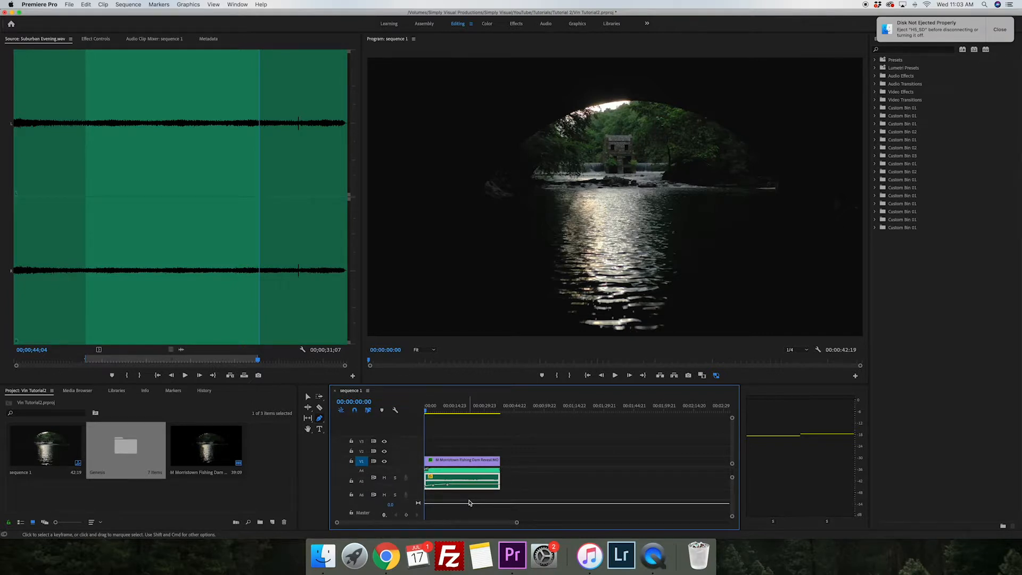
pyautogui.click(472, 411)
pyautogui.moveTo(473, 411)
pyautogui.mouseDown()
pyautogui.moveTo(488, 411)
pyautogui.moveTo(478, 410)
pyautogui.mouseUp()
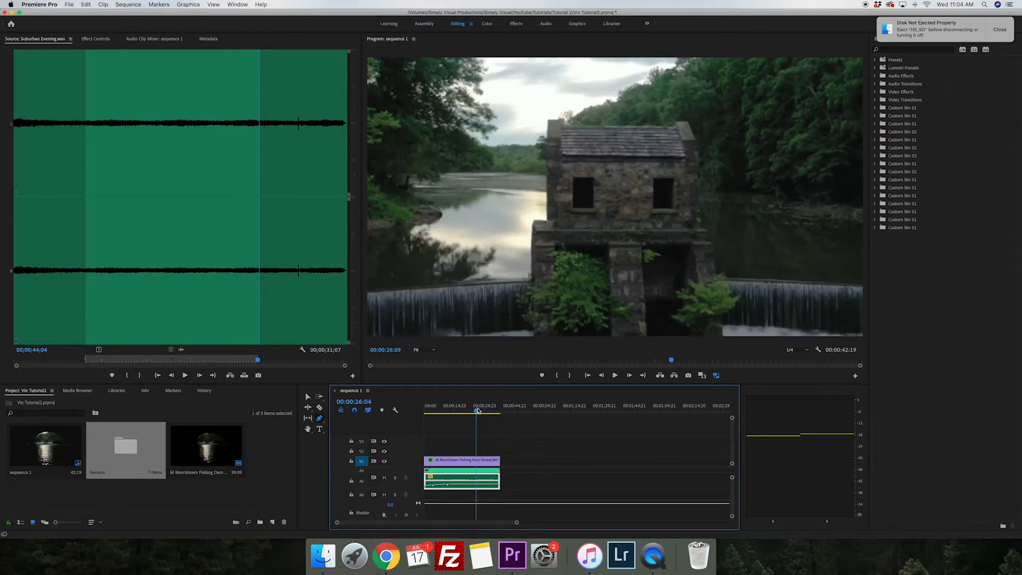
# Load Busy Highway.wav from the Genesis Transportation bin into the Source Monitor, and close the bin windows
pyautogui.click(111, 460)
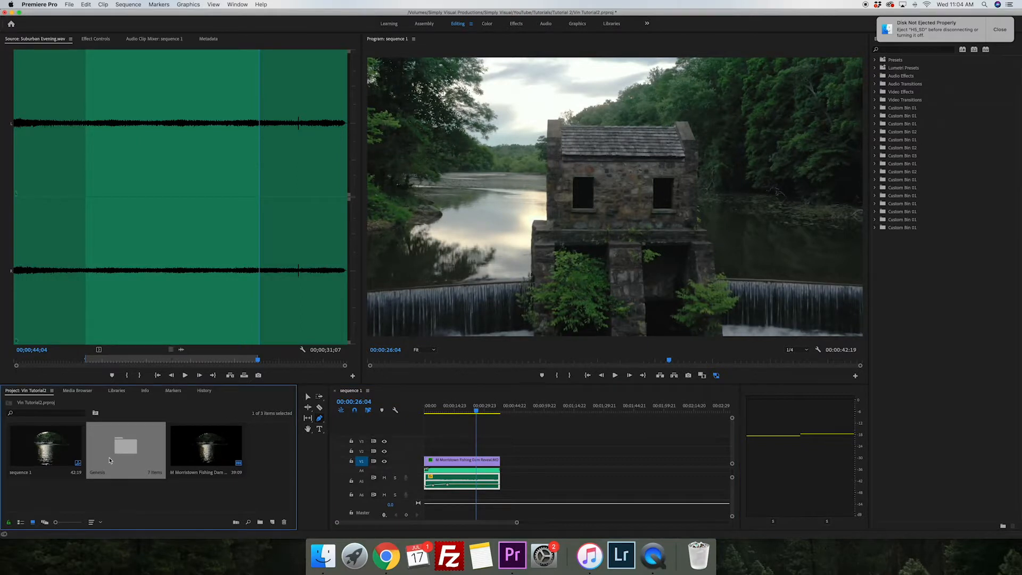
pyautogui.doubleClick(108, 460)
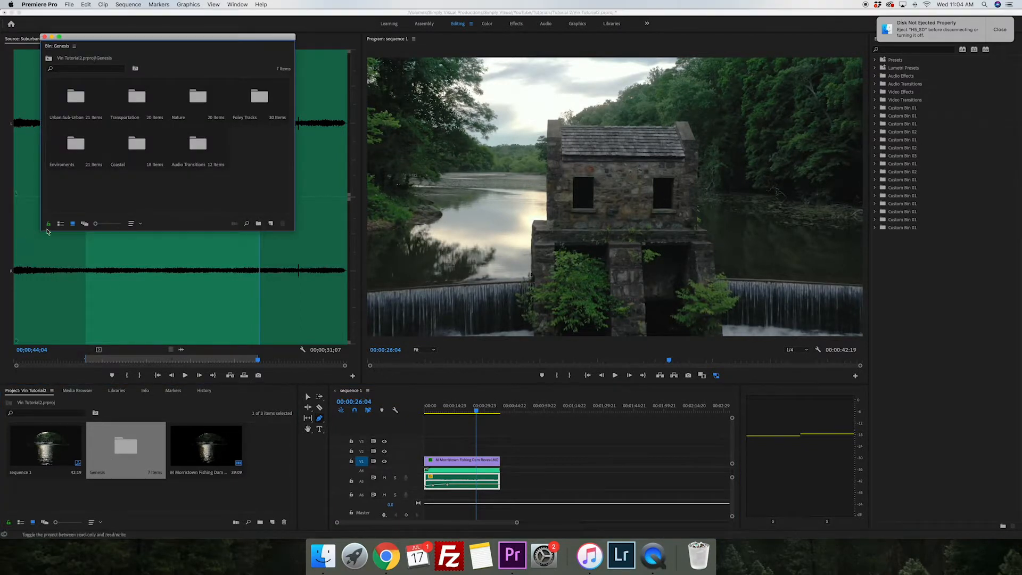
pyautogui.moveTo(45, 230); pyautogui.dragTo(19, 280)
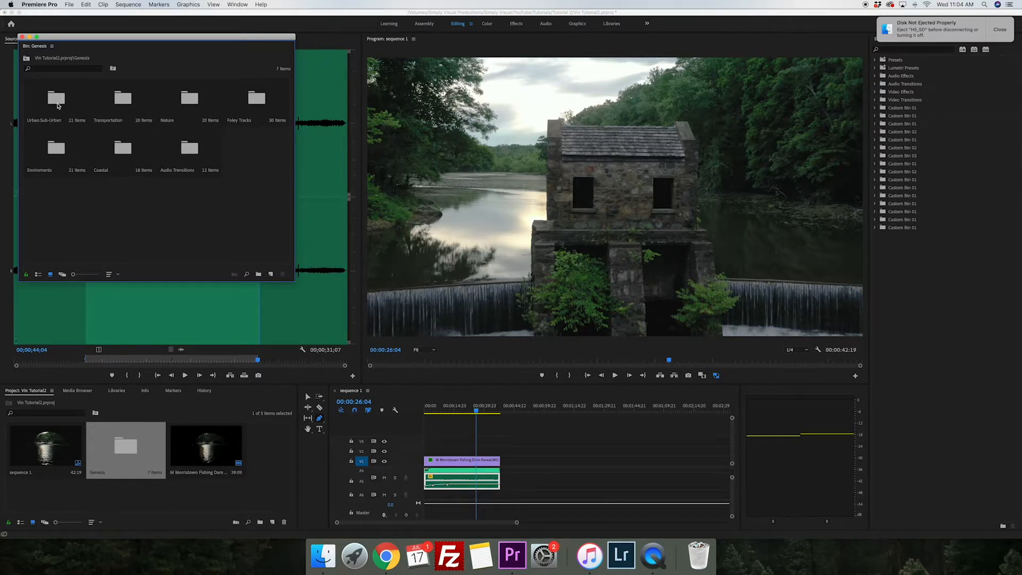
pyautogui.doubleClick(56, 101)
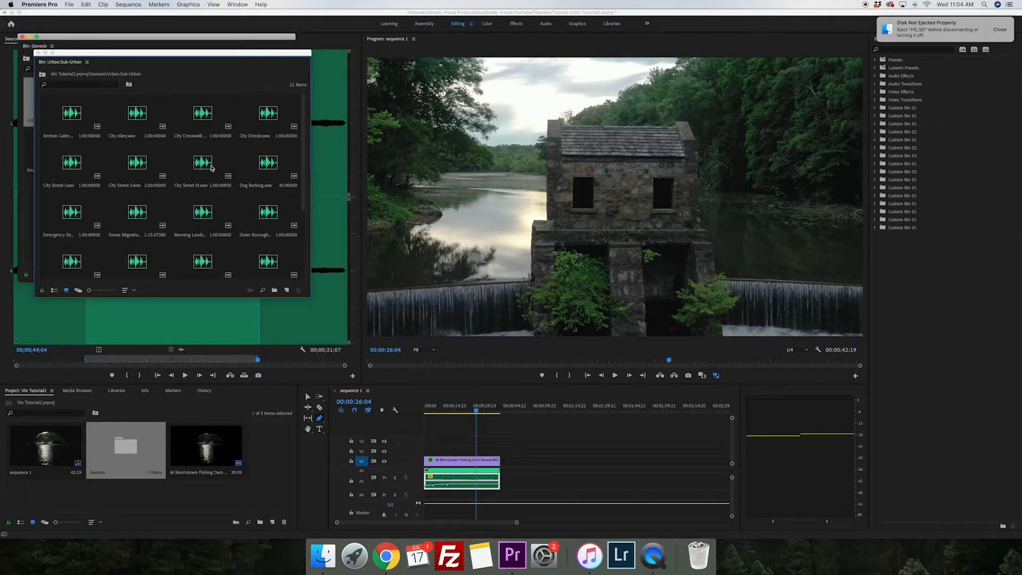
pyautogui.click(39, 53)
pyautogui.doubleClick(110, 108)
pyautogui.doubleClick(56, 123)
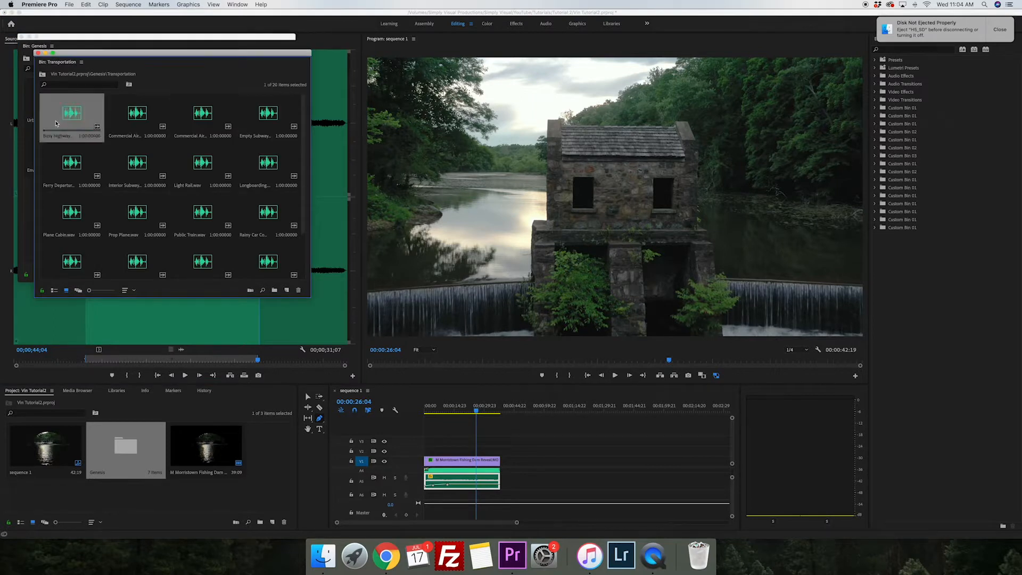
pyautogui.click(38, 52)
pyautogui.click(21, 37)
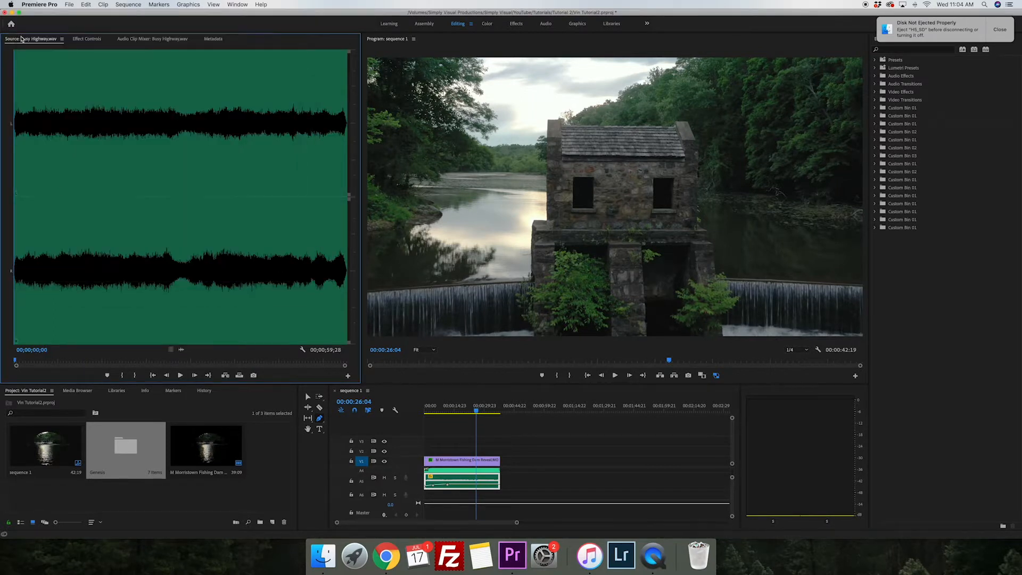
# Preview Busy Highway.wav and mark a section of 00;00;01;27 ending at 00;00;28;09
pyautogui.click(85, 361)
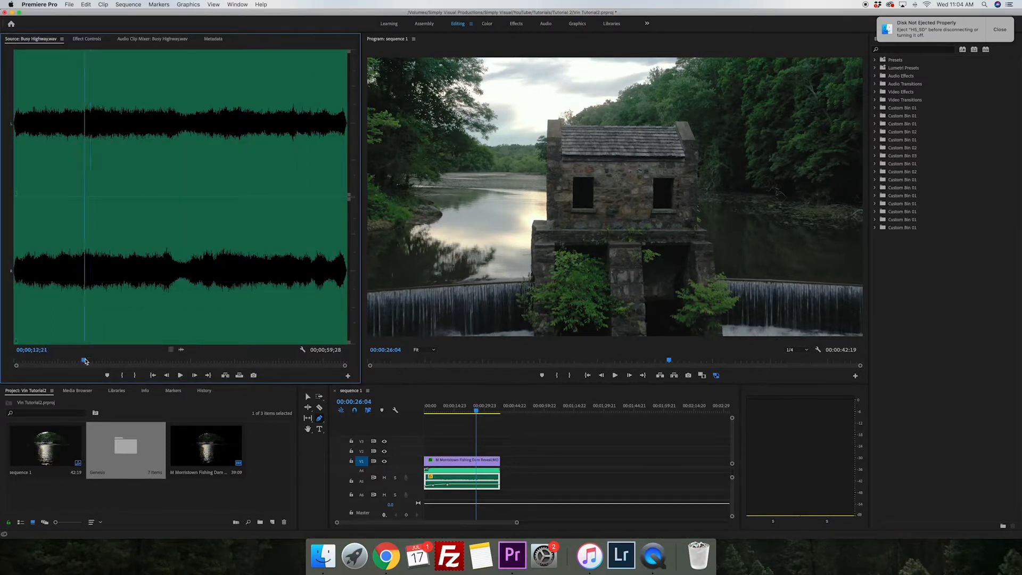
pyautogui.click(120, 374)
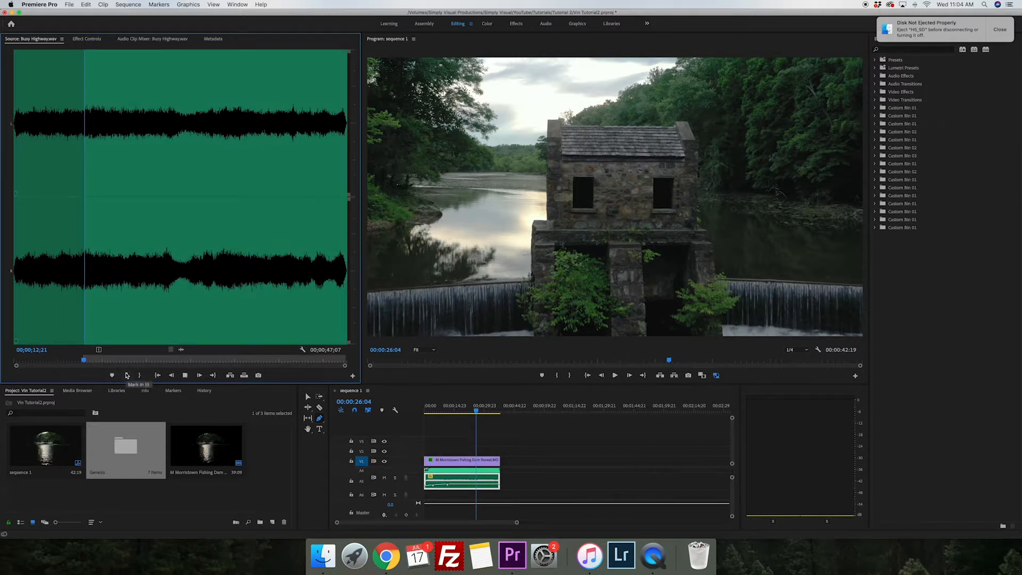
pyautogui.press('space')
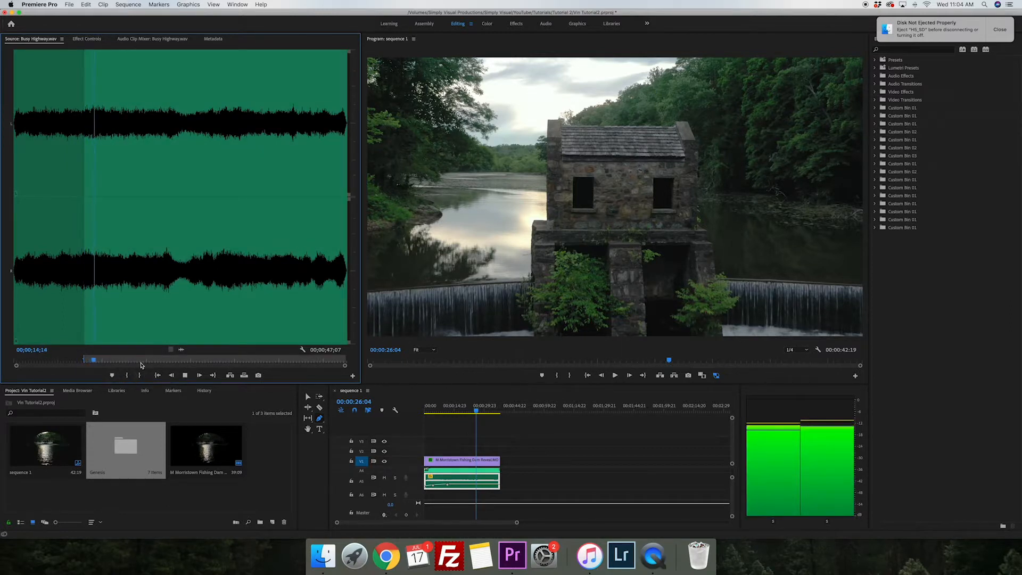
pyautogui.click(160, 360)
pyautogui.click(126, 375)
pyautogui.press('space')
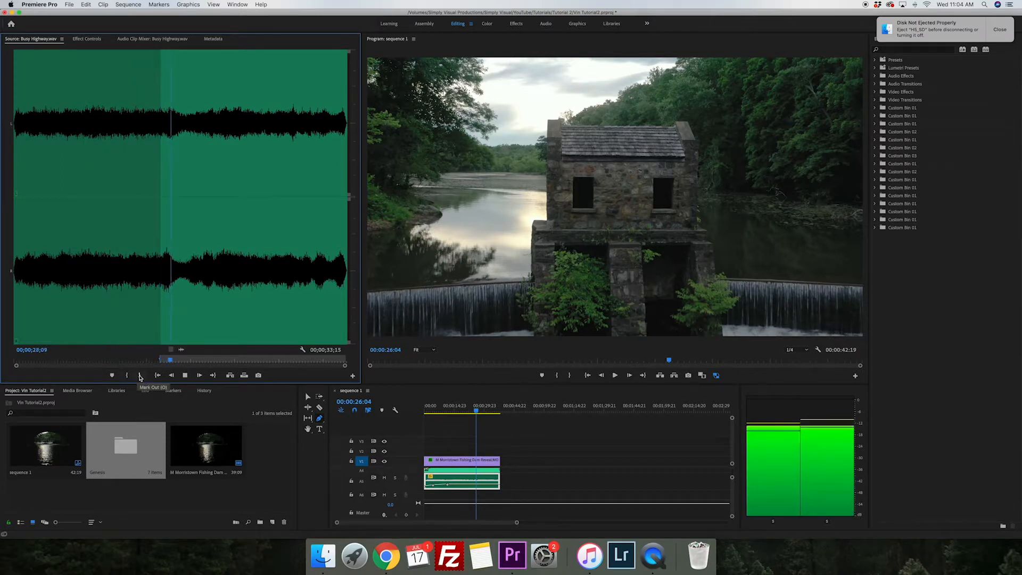
pyautogui.press('space')
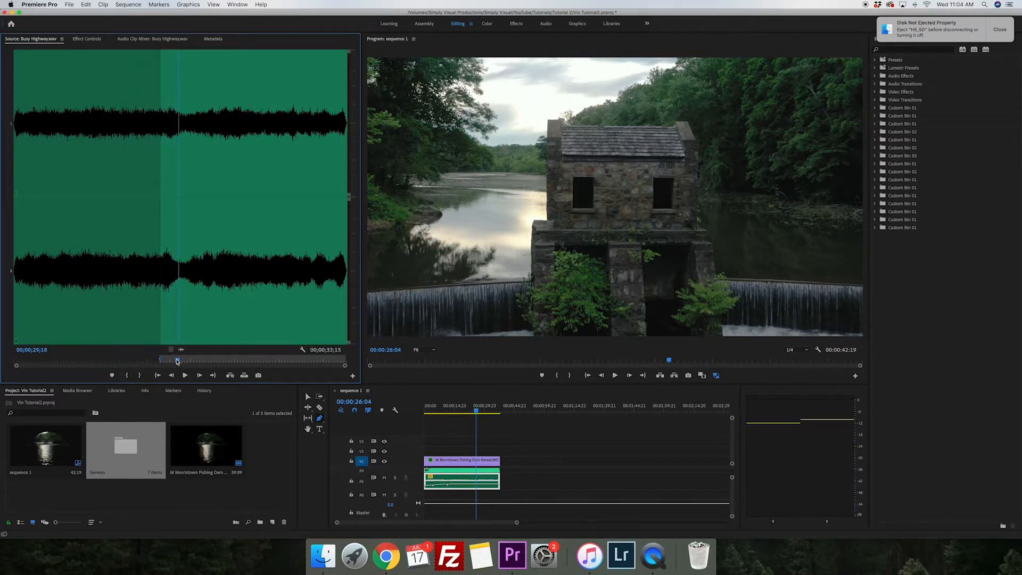
pyautogui.click(144, 376)
pyautogui.click(153, 361)
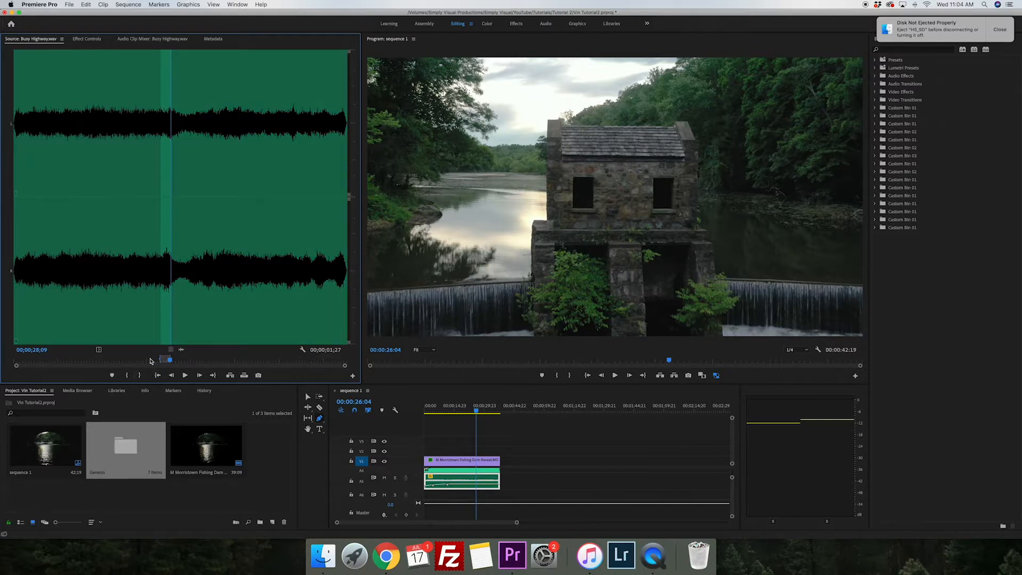
# Audition Busy Highway.wav and try progressively earlier start points for the marked section
pyautogui.press('space')
pyautogui.click(128, 376)
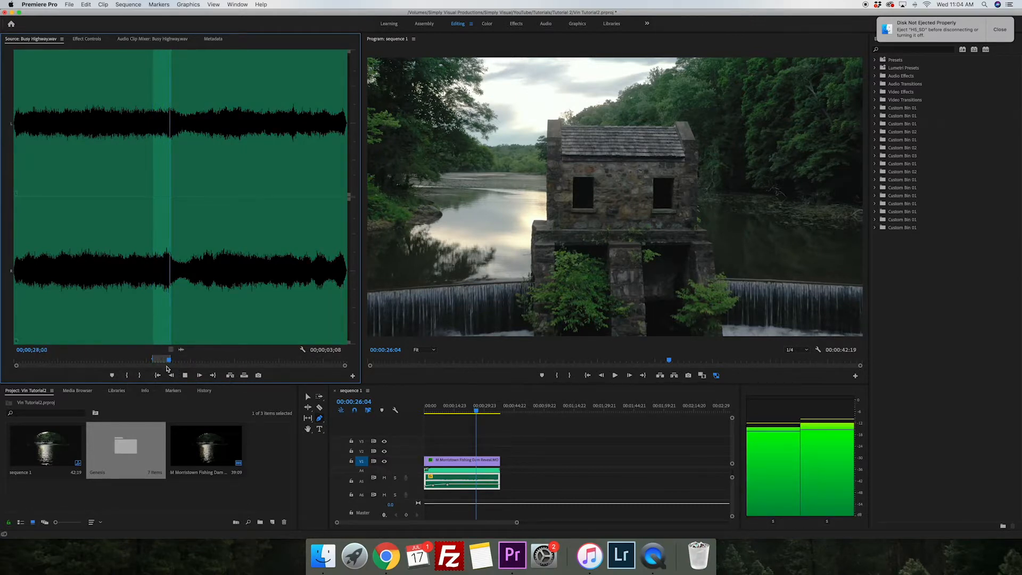
pyautogui.moveTo(116, 363); pyautogui.dragTo(95, 362)
pyautogui.press('space')
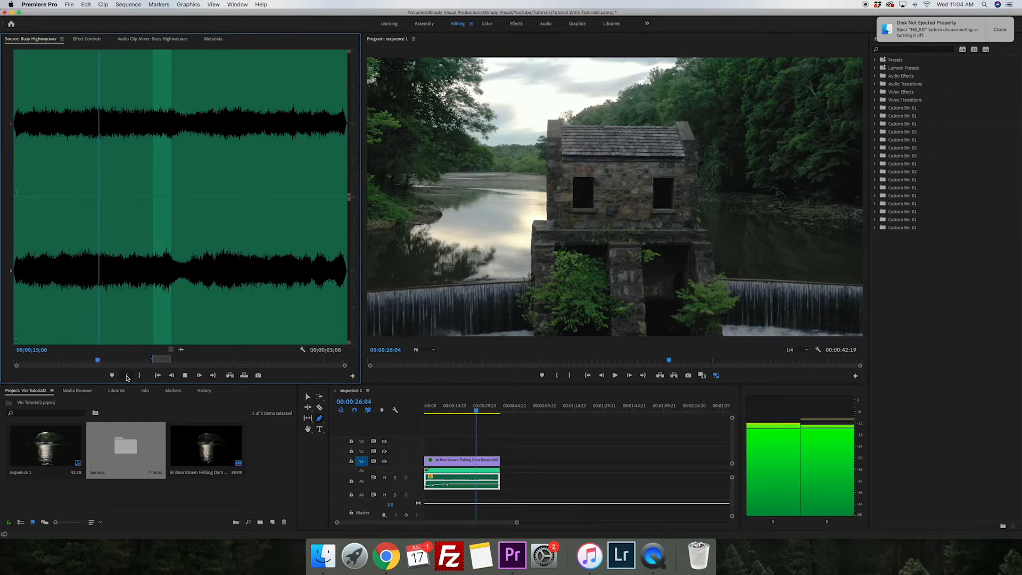
pyautogui.click(127, 376)
pyautogui.moveTo(80, 366); pyautogui.dragTo(69, 364)
pyautogui.press('space')
pyautogui.click(127, 375)
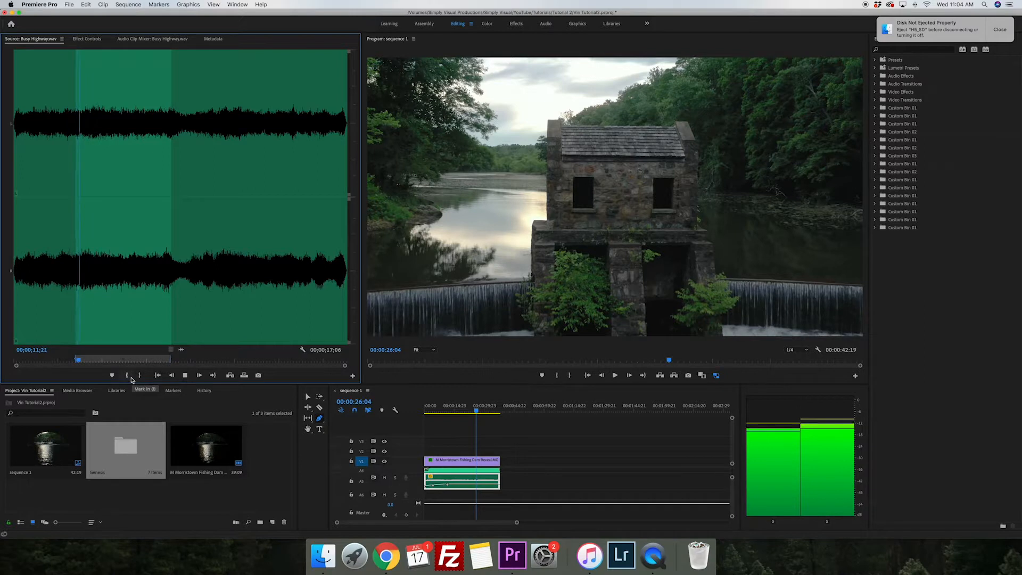
pyautogui.press('space')
# Mark a section of Busy Highway.wav lasting 00;00;03;21 and starting at about 00;00;07;13
pyautogui.moveTo(64, 363); pyautogui.dragTo(57, 363)
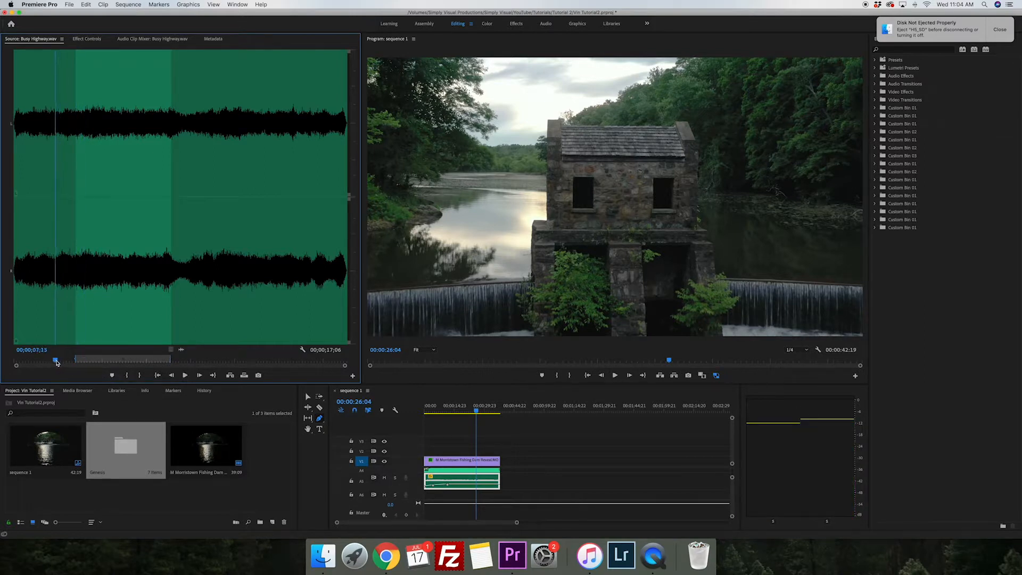
pyautogui.click(124, 376)
pyautogui.press('space')
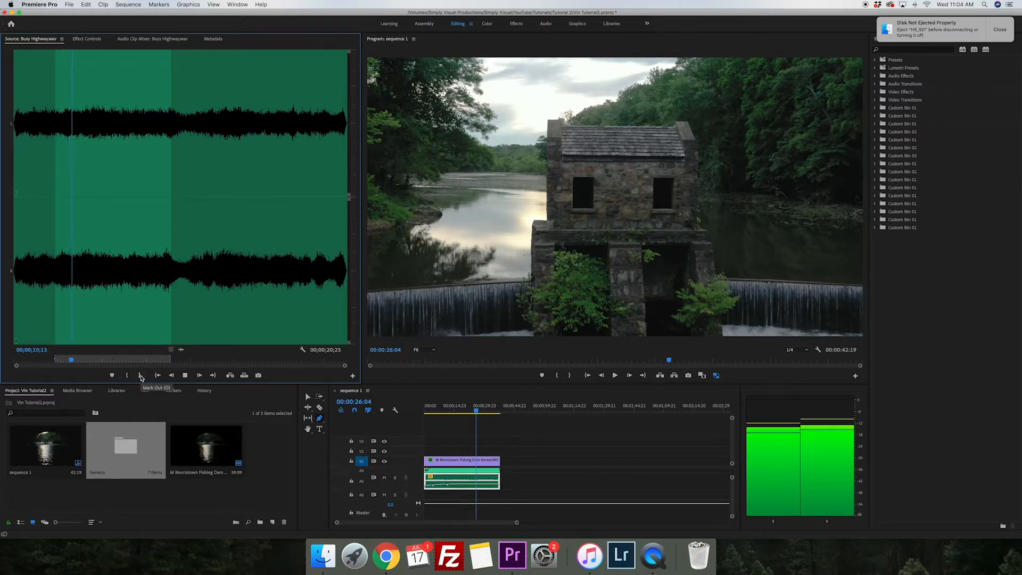
pyautogui.click(141, 376)
pyautogui.press('space')
# Place the marked Busy Highway audio on the Audio 6 track at 00:00:26:04 and enlarge the timeline and track display
pyautogui.moveTo(182, 352); pyautogui.dragTo(475, 498)
pyautogui.press('=')
pyautogui.press('=')
pyautogui.press('=')
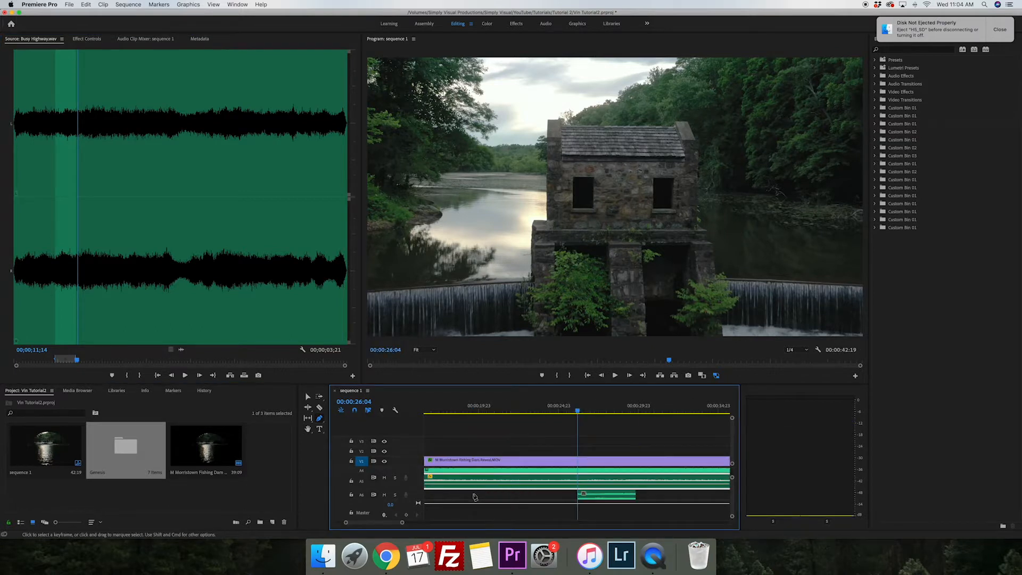
pyautogui.moveTo(741, 514); pyautogui.dragTo(840, 481)
pyautogui.scroll(-5, 657, 500)
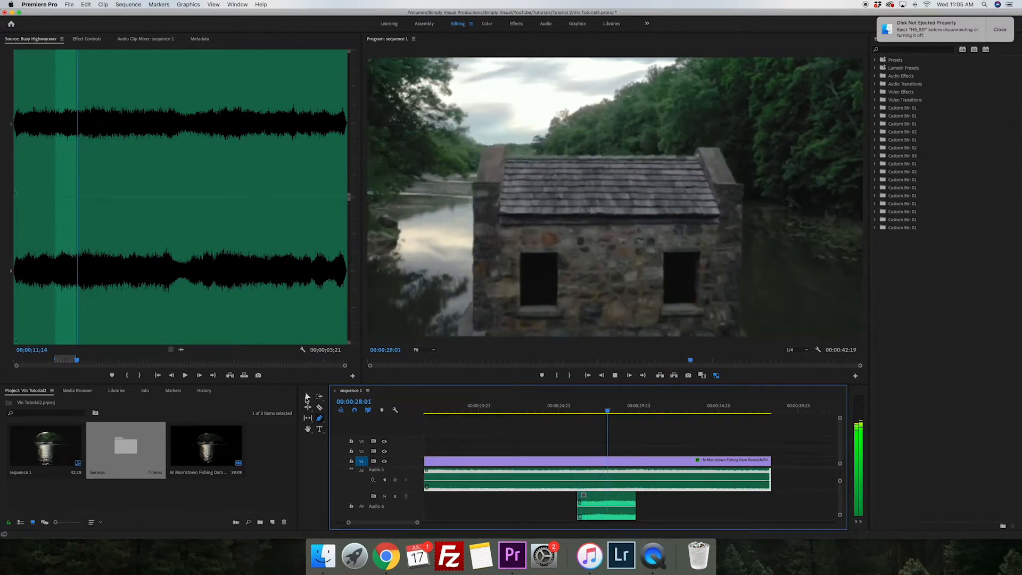
# Solo the Audio 6 track and extend the start of the Busy Highway clip back to 00:00:25:10
pyautogui.press('space')
pyautogui.click(395, 496)
pyautogui.click(566, 418)
pyautogui.click(307, 396)
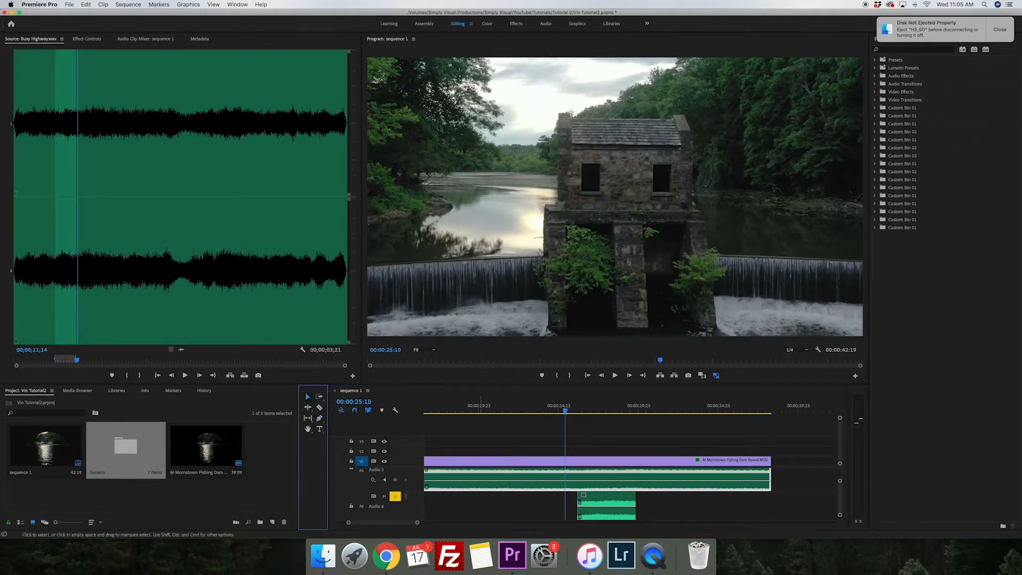
pyautogui.moveTo(579, 511); pyautogui.dragTo(567, 512)
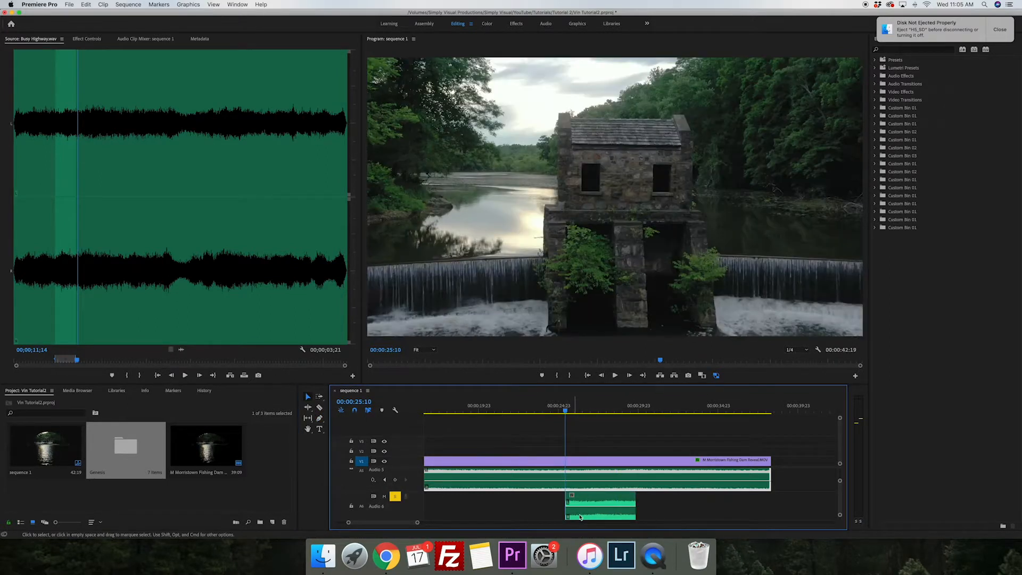
# Keyframe the Busy Highway clip's volume to rise to a lowered mid-clip peak and fade to silence at both ends, checking by playback
pyautogui.press('space')
pyautogui.press('p')
pyautogui.press('space')
pyautogui.click(600, 510)
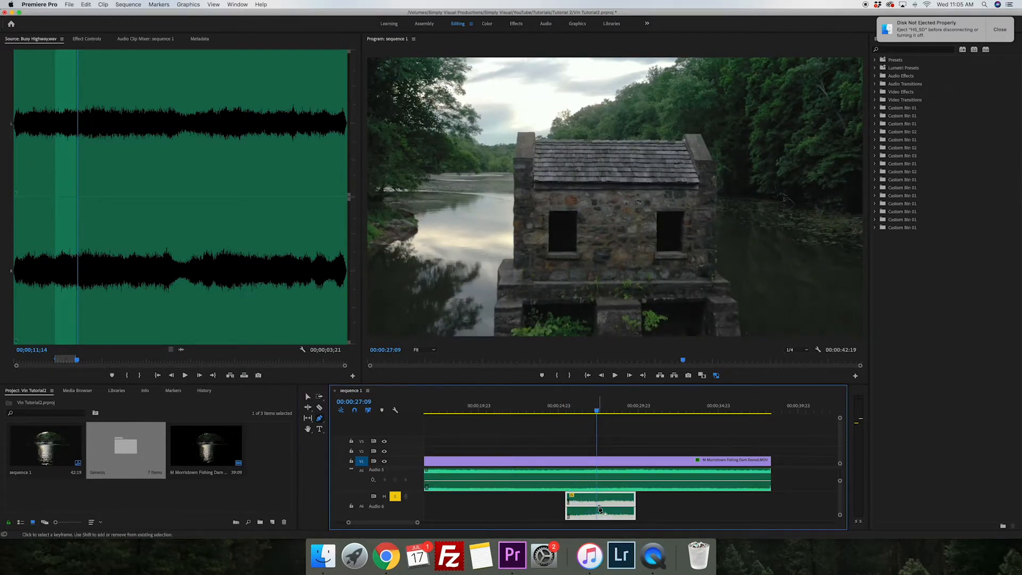
pyautogui.moveTo(594, 510)
pyautogui.mouseDown()
pyautogui.moveTo(573, 518)
pyautogui.moveTo(636, 521)
pyautogui.mouseUp()
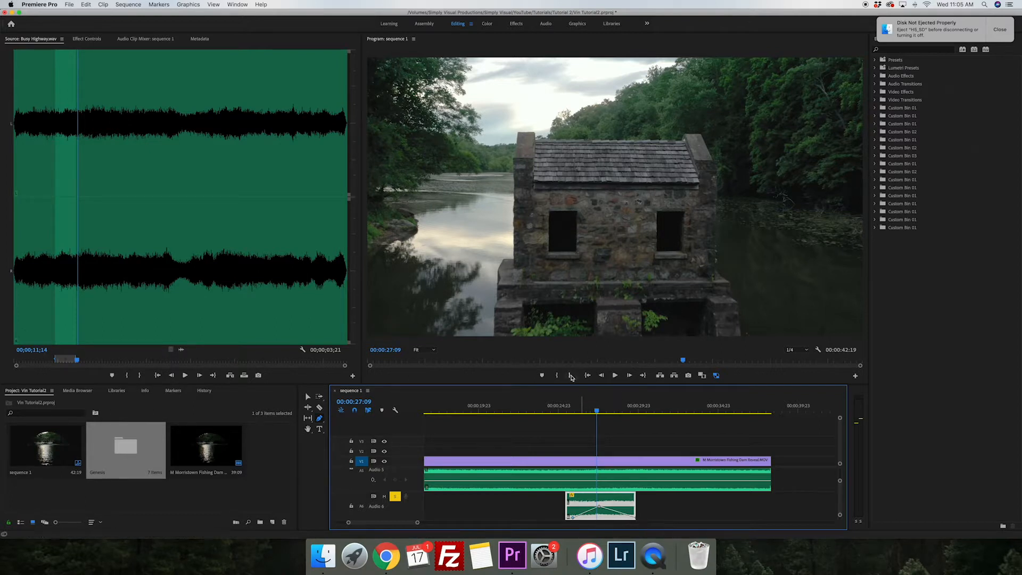
pyautogui.click(558, 409)
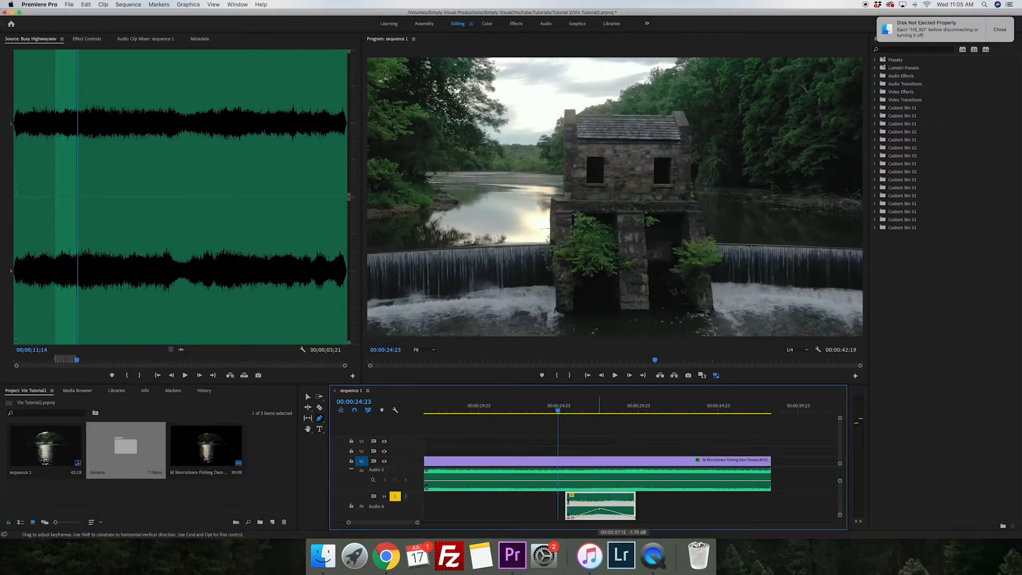
pyautogui.press('space')
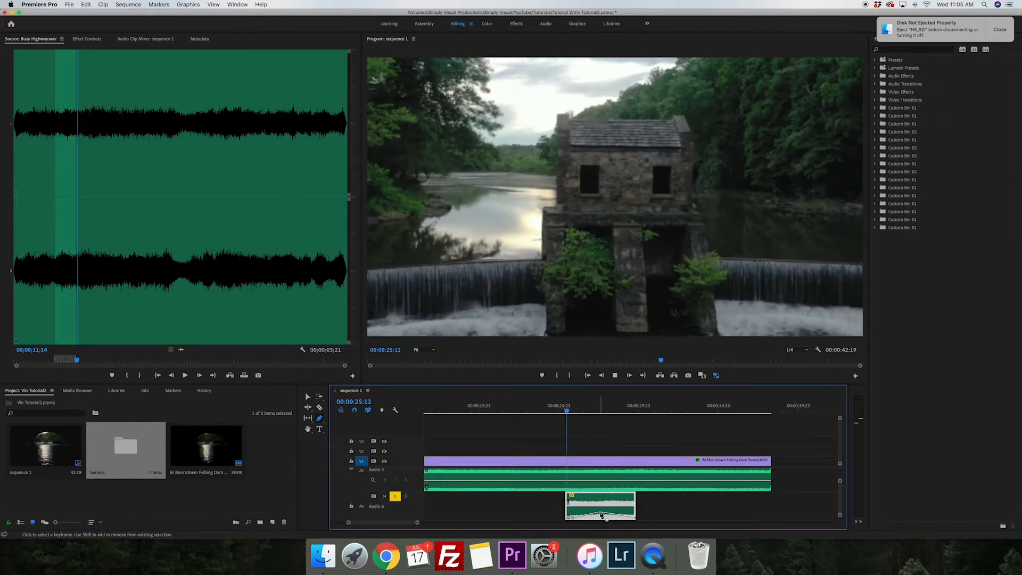
pyautogui.press('space')
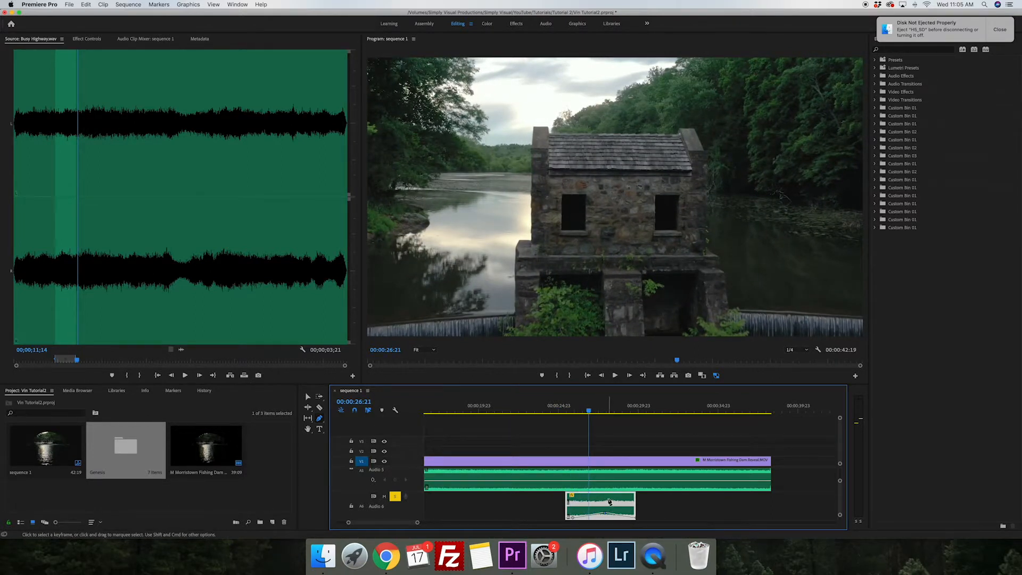
# Slow the Busy Highway clip to 80% speed
pyautogui.rightClick(606, 499)
pyautogui.click(626, 444)
pyautogui.write('8')
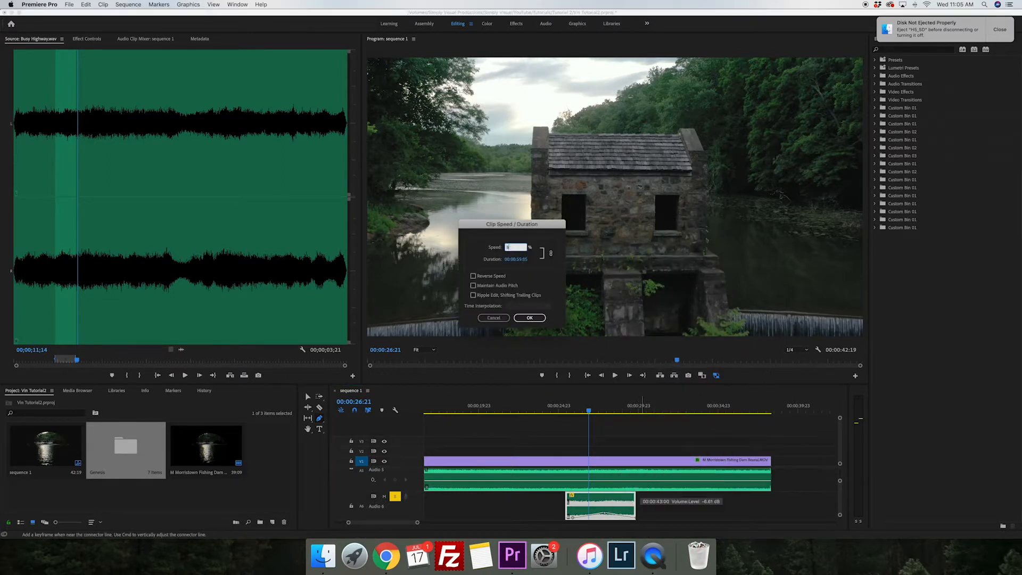
pyautogui.write('0')
pyautogui.press('Return')
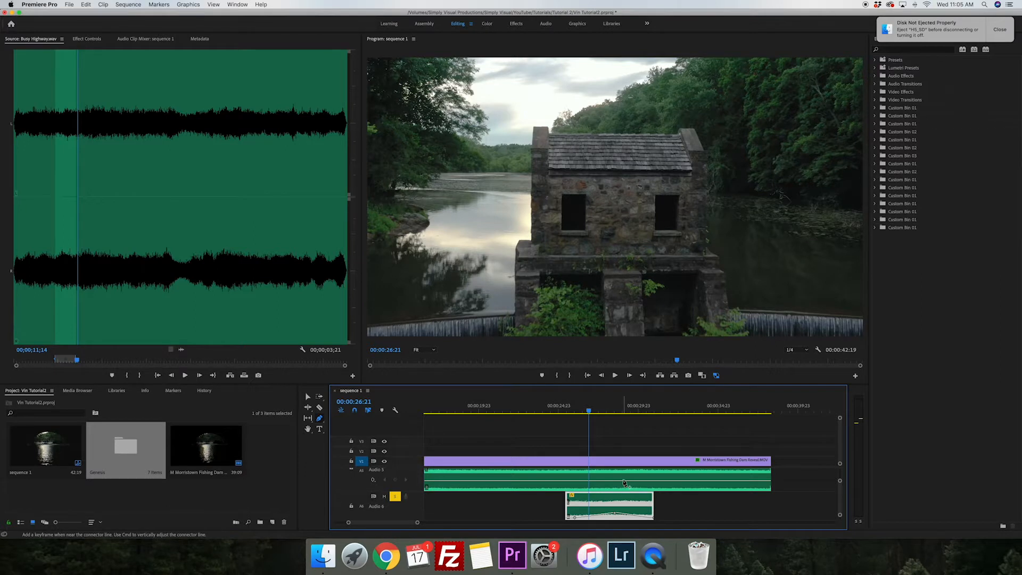
# Extend the Busy Highway clip and its closing silent keyframe to 00:00:31:15, checking playback in the full mix and soloed
pyautogui.click(568, 412)
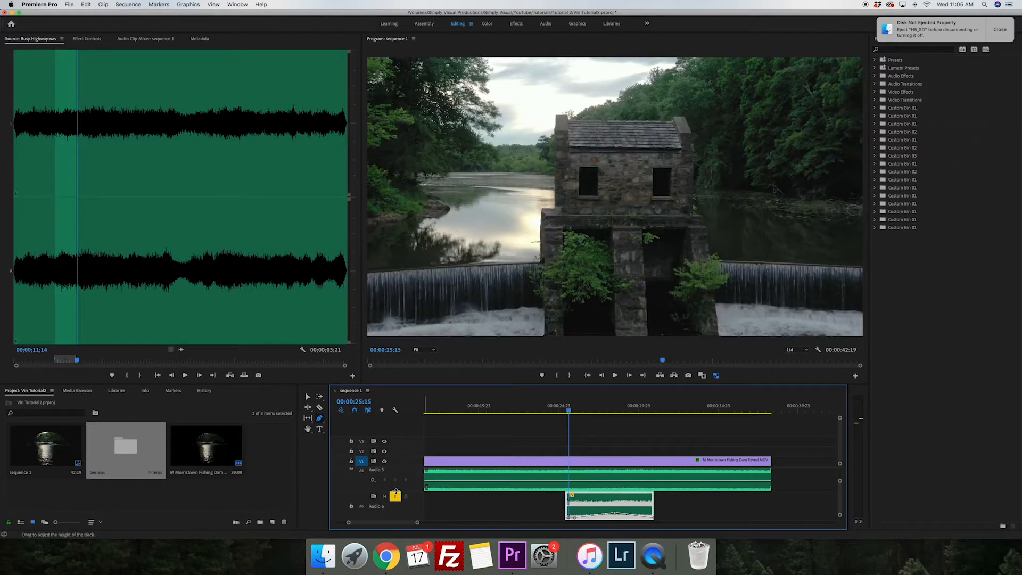
pyautogui.press('space')
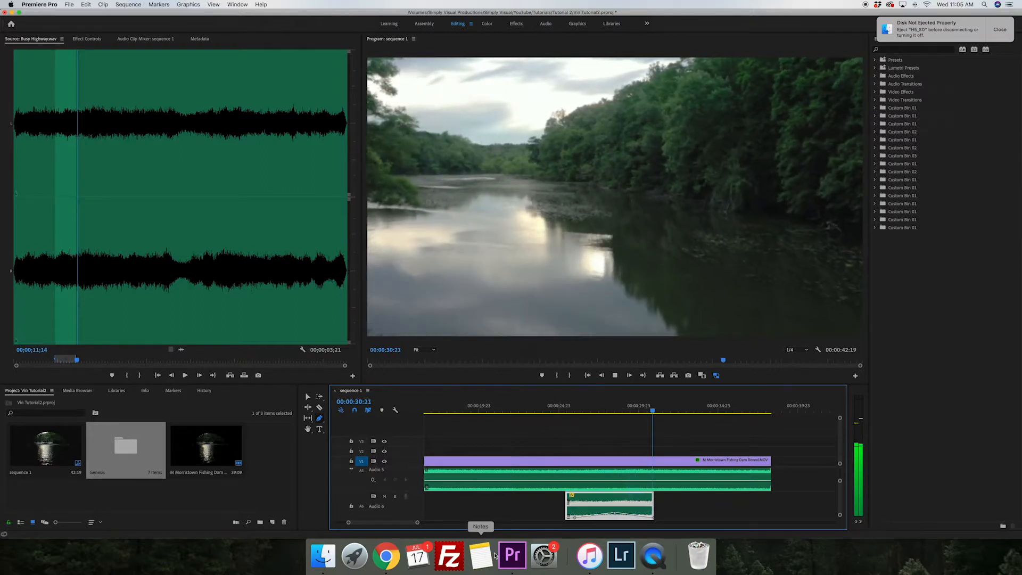
pyautogui.press('space')
pyautogui.moveTo(647, 505); pyautogui.dragTo(664, 509)
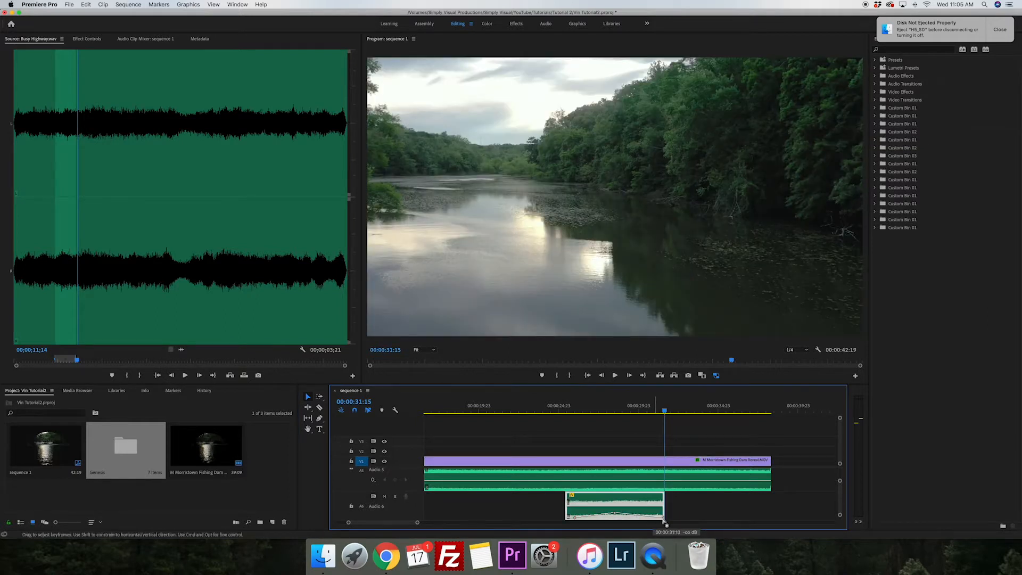
pyautogui.click(564, 408)
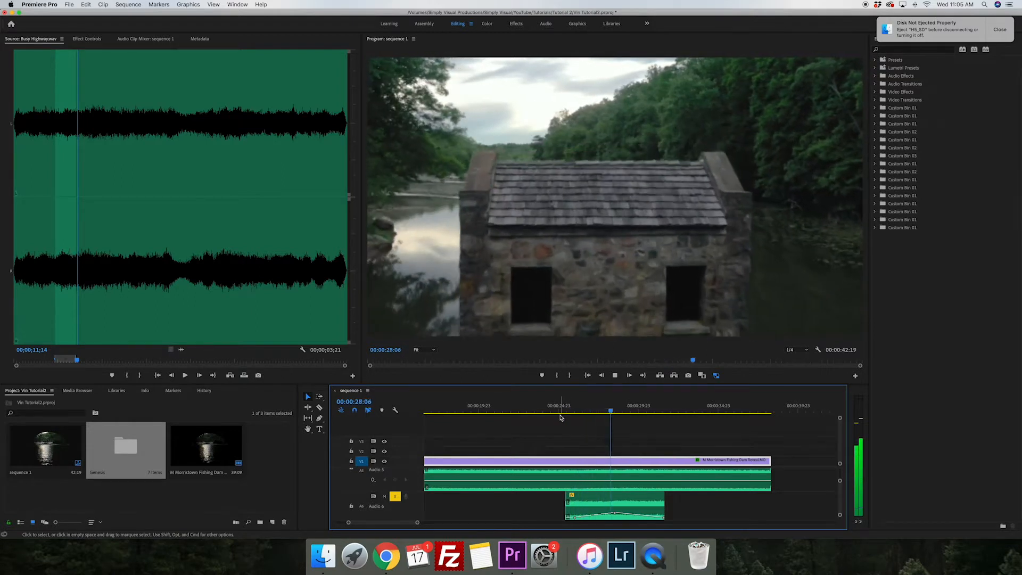
pyautogui.press('space')
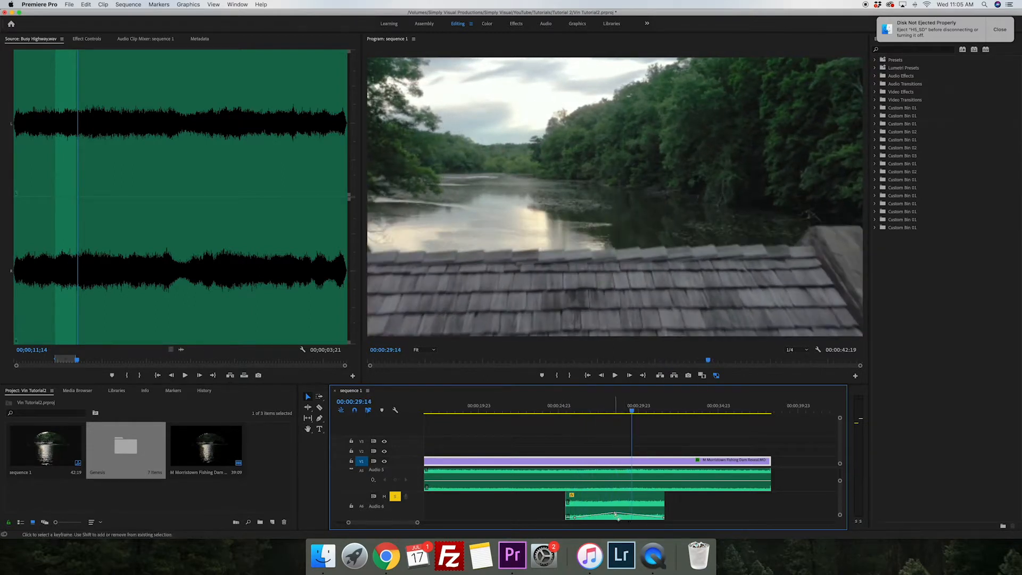
# Lengthen the Busy Highway fade-out by shifting its volume peak later, extending the clip's end, and adding a keyframe near 00:00:30:09
pyautogui.click(614, 514)
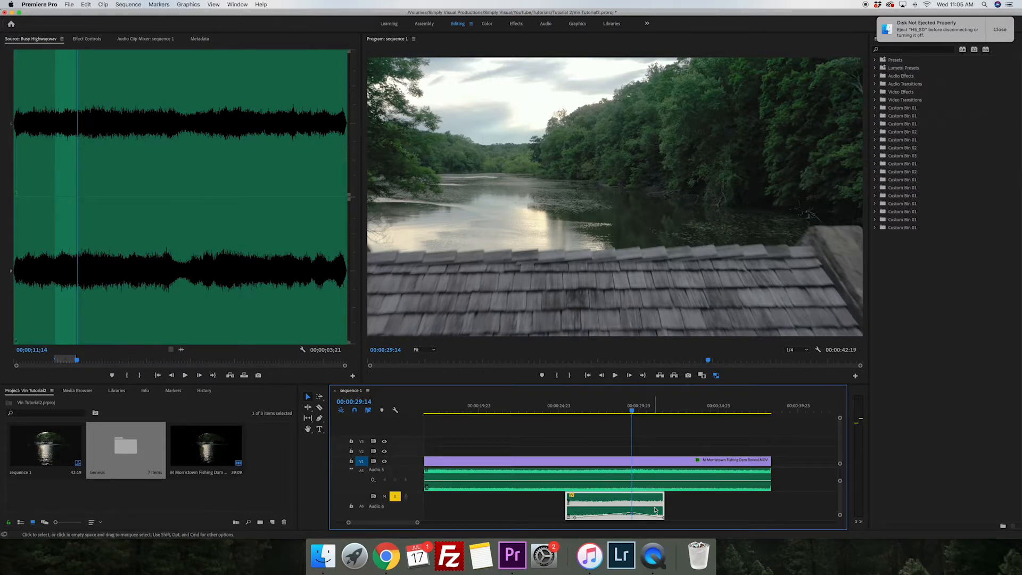
pyautogui.moveTo(665, 507); pyautogui.dragTo(672, 508)
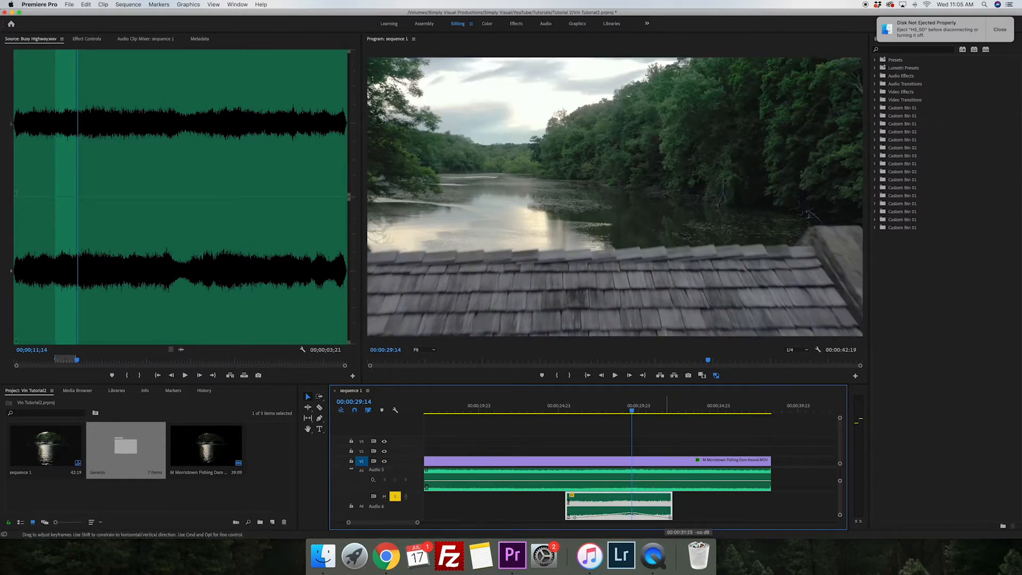
pyautogui.press('space')
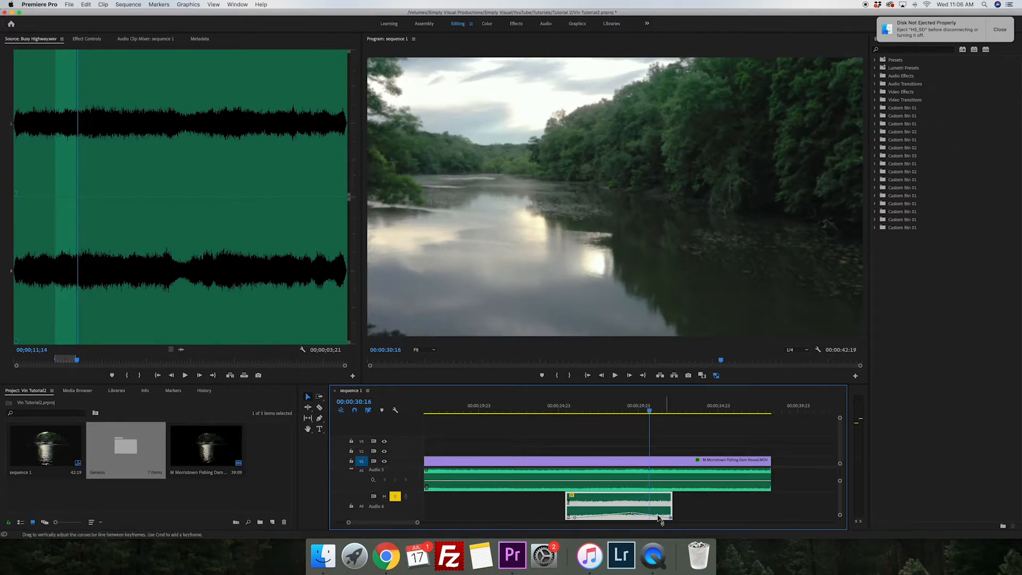
pyautogui.click(649, 517)
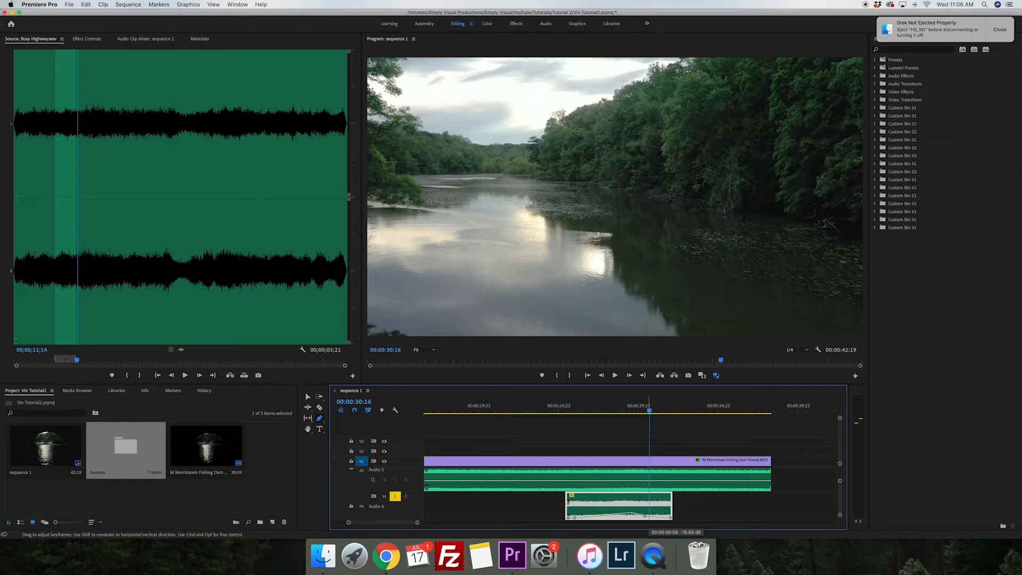
# Play the soloed highway fade through to its end, turn off the Audio 6 solo, and save the project
pyautogui.moveTo(592, 410); pyautogui.dragTo(576, 409)
pyautogui.press('space')
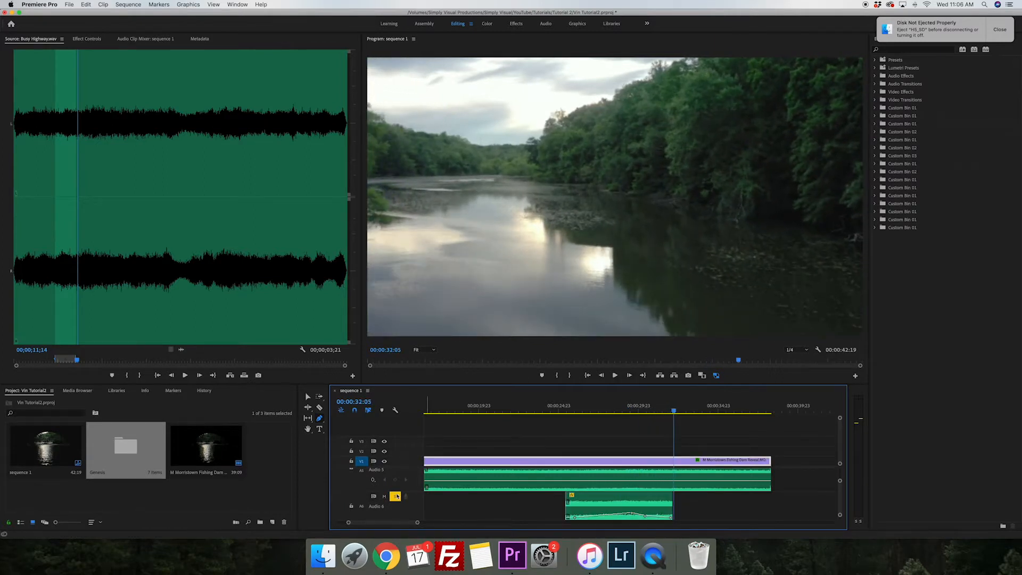
pyautogui.press('super+s')
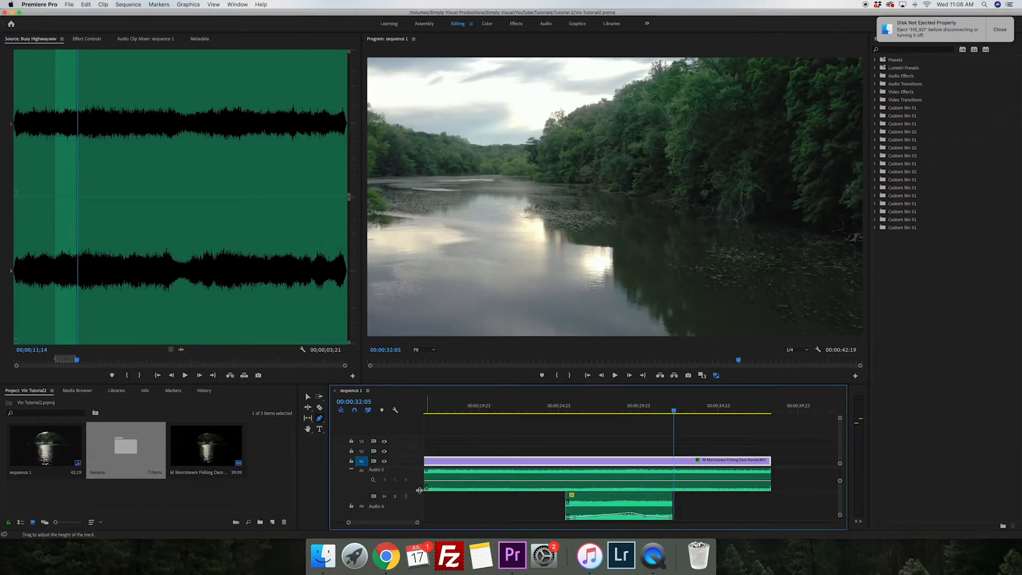